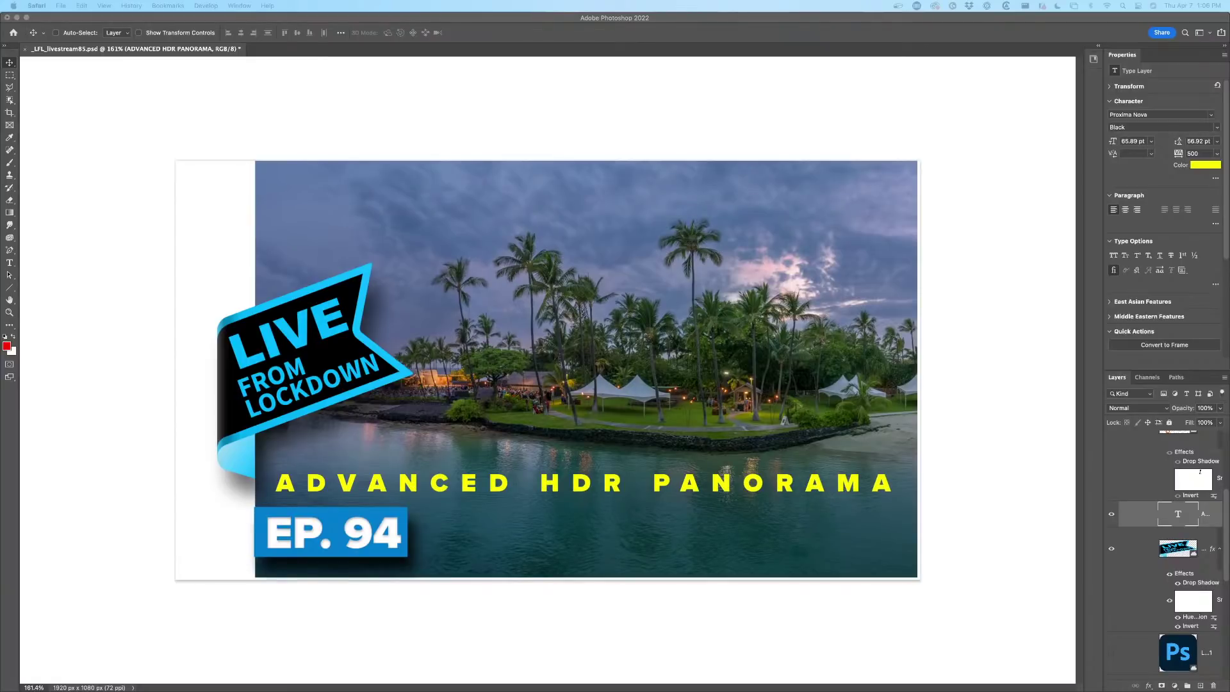
Switch to Lightroom Classic, enlarge its window to fill the screen and shrink the thumbnails until the whole Hawaii HDR Pano collection fits.
key("super+Tab")
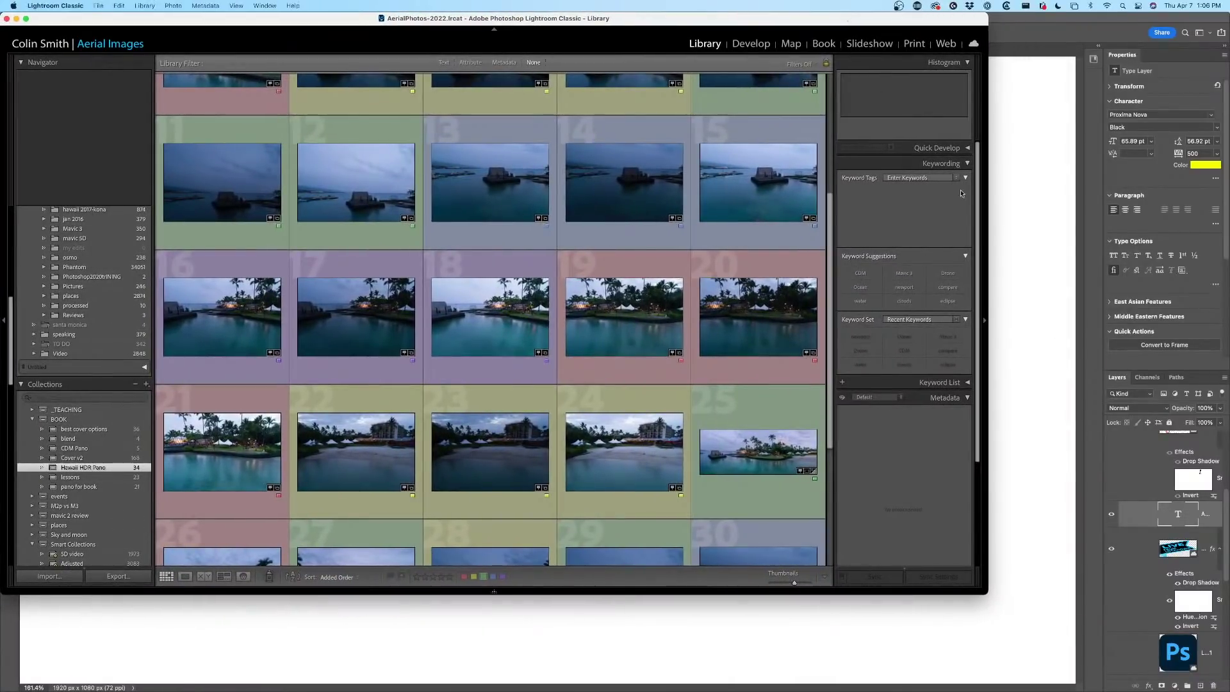
mouse_move(984, 586)
left_click_drag(986, 595, 1224, 689)
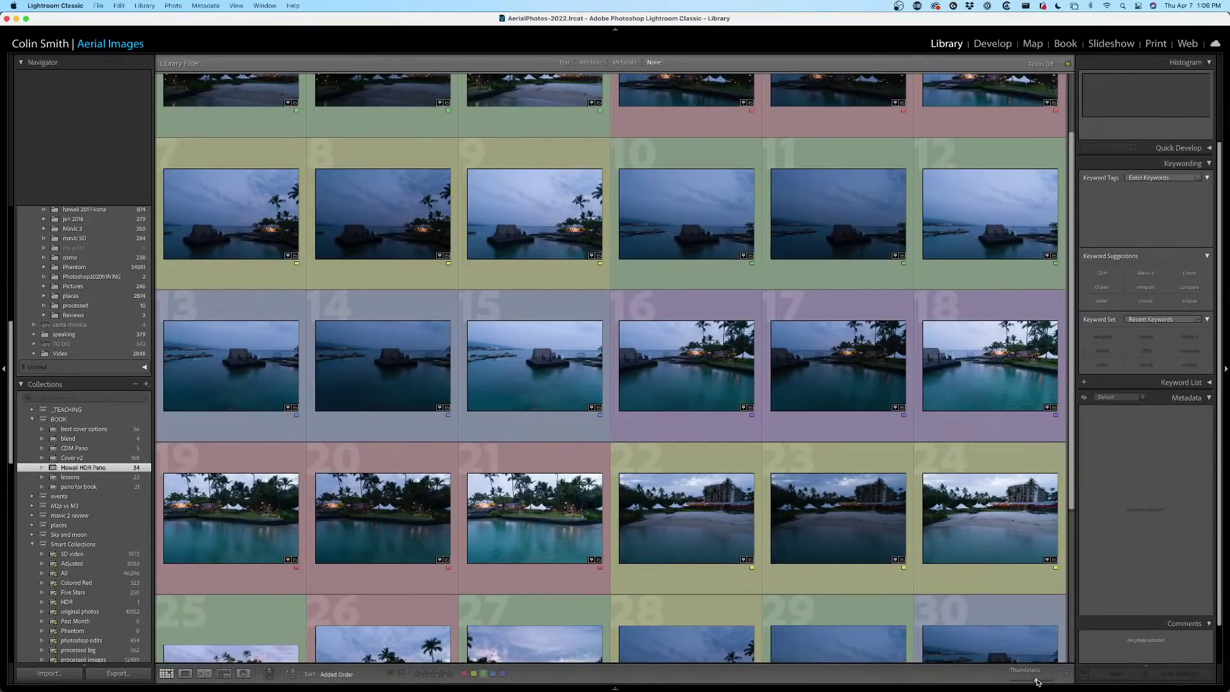
left_click_drag(1038, 682, 1034, 684)
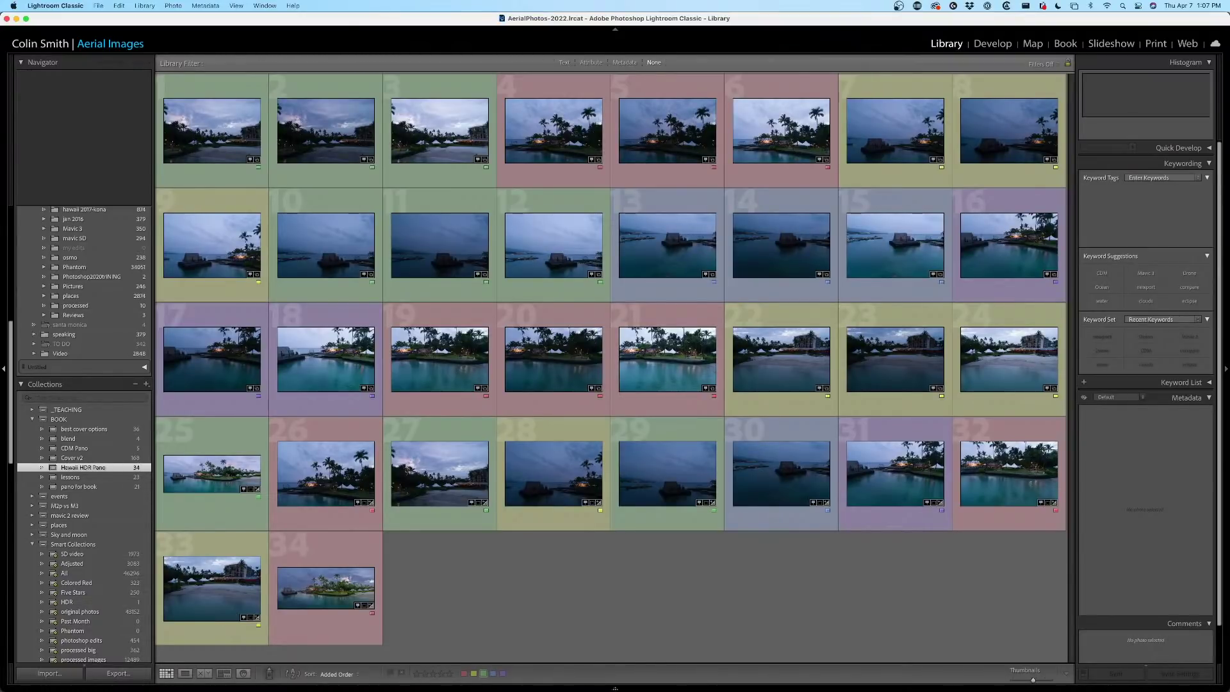
Switch to Keynote, play the HDRpanos.key presentation from its first slide through the HDR Panorama slide, and minimize it.
key("super+Tab")
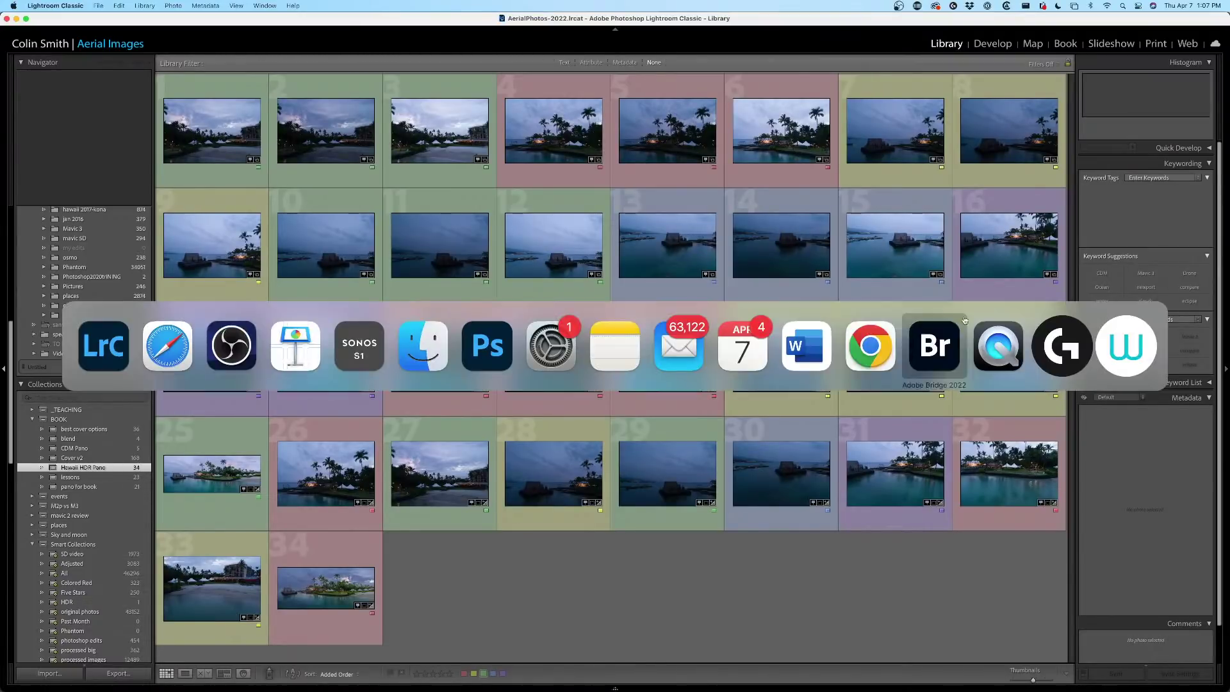
left_click(282, 360)
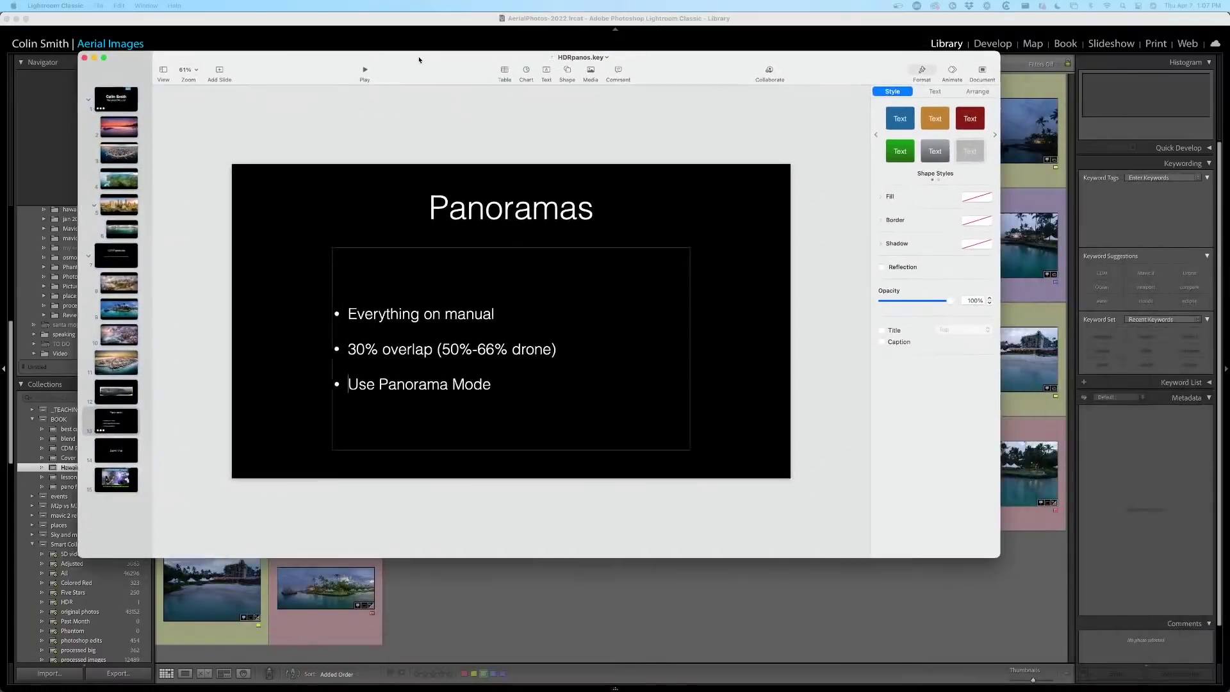
left_click(121, 107)
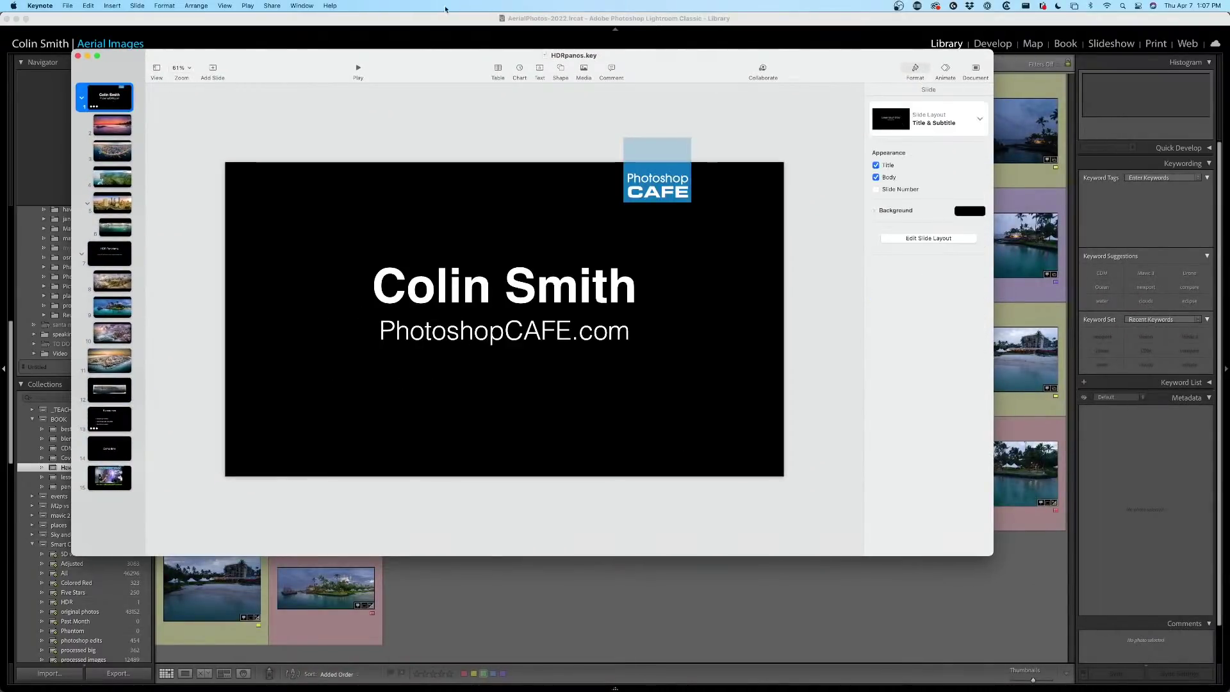
left_click(357, 64)
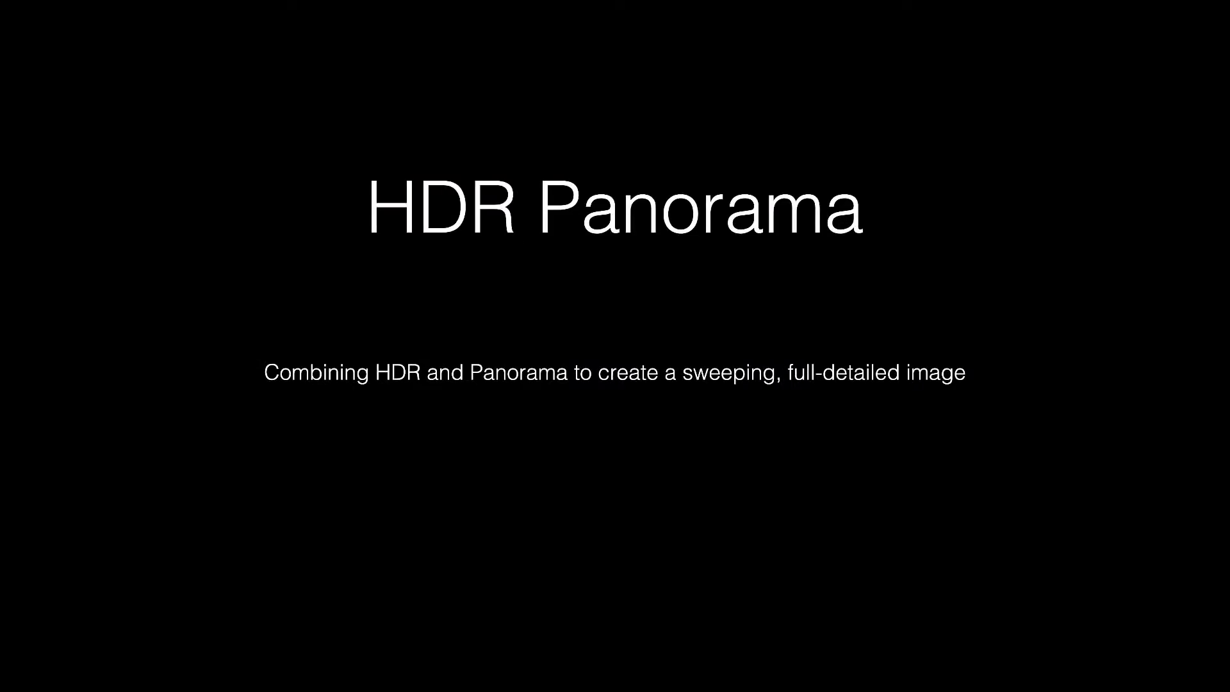
key("Escape")
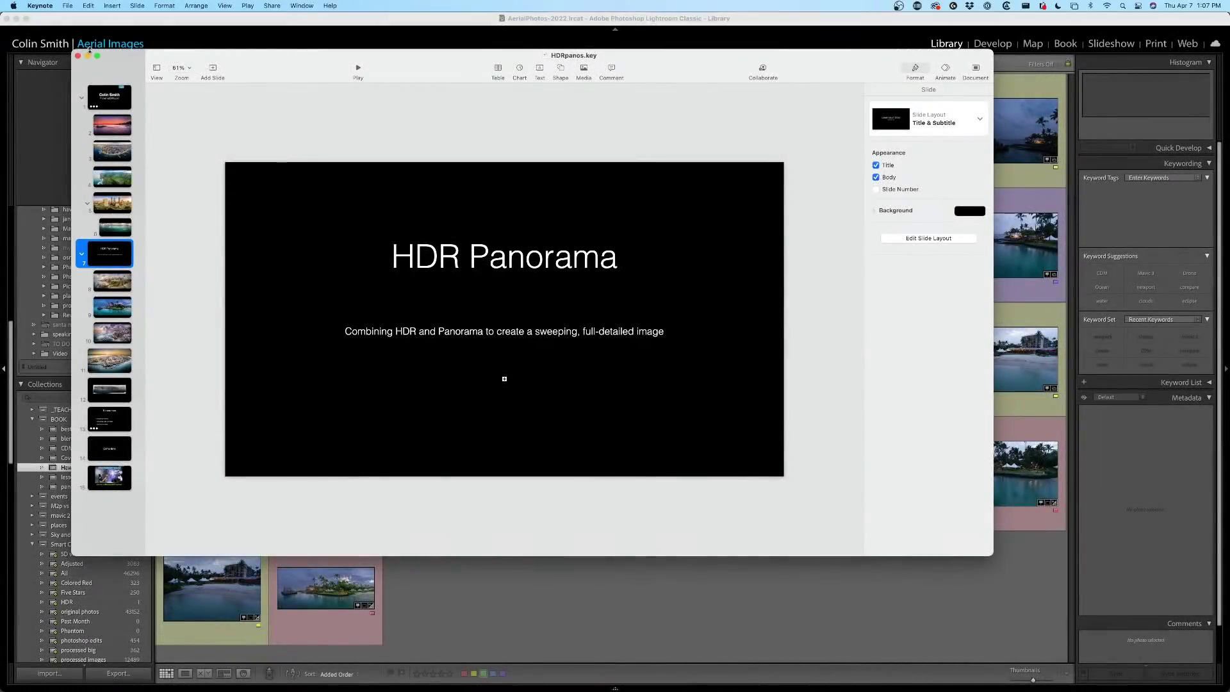
key("super+m")
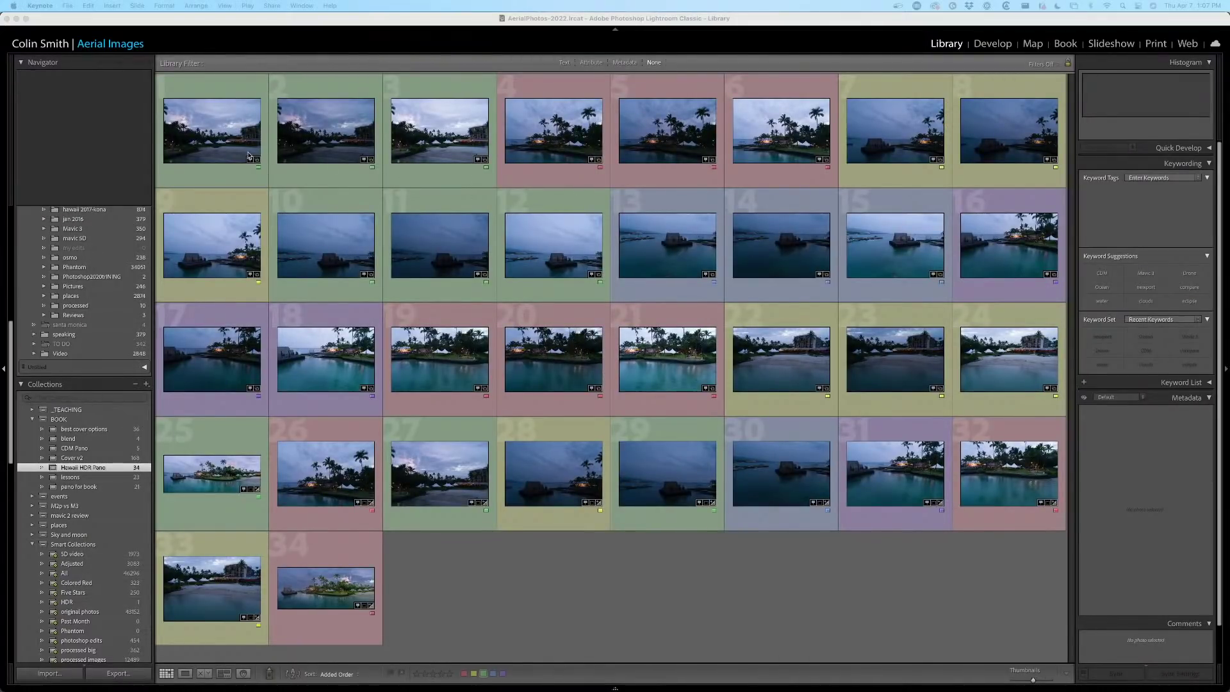
View the finished panorama, photo 34, up close in Lightroom Classic and return to the thumbnail grid.
left_click(507, 562)
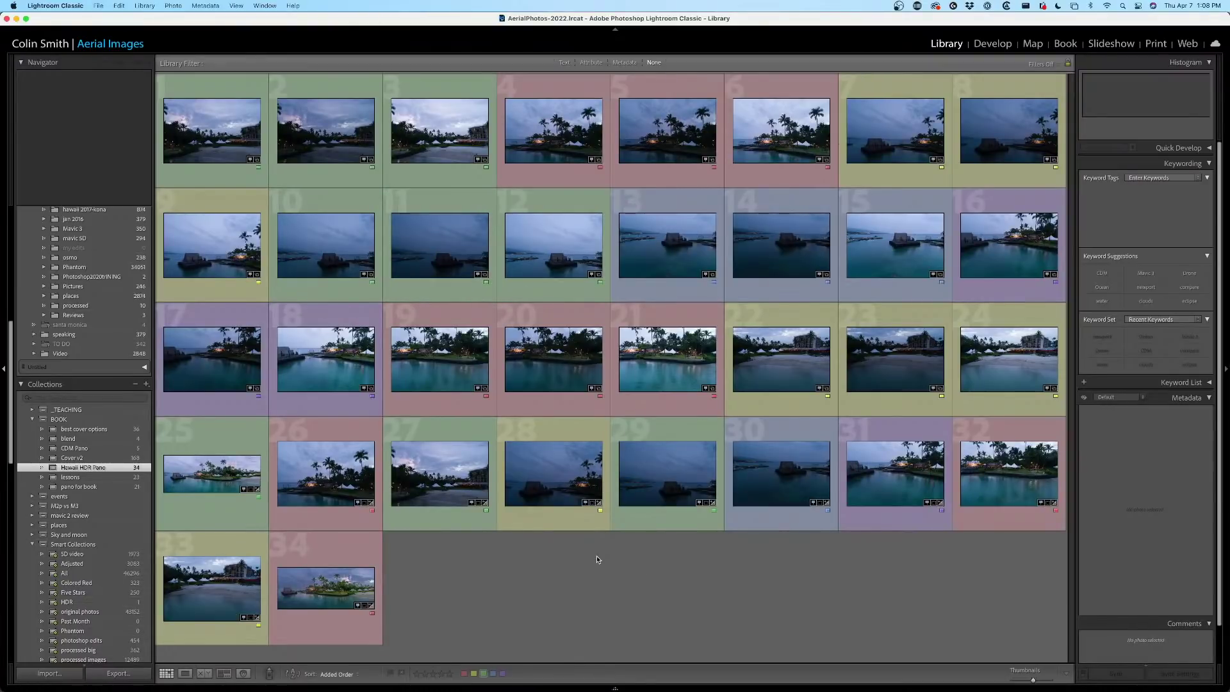
double_click(340, 581)
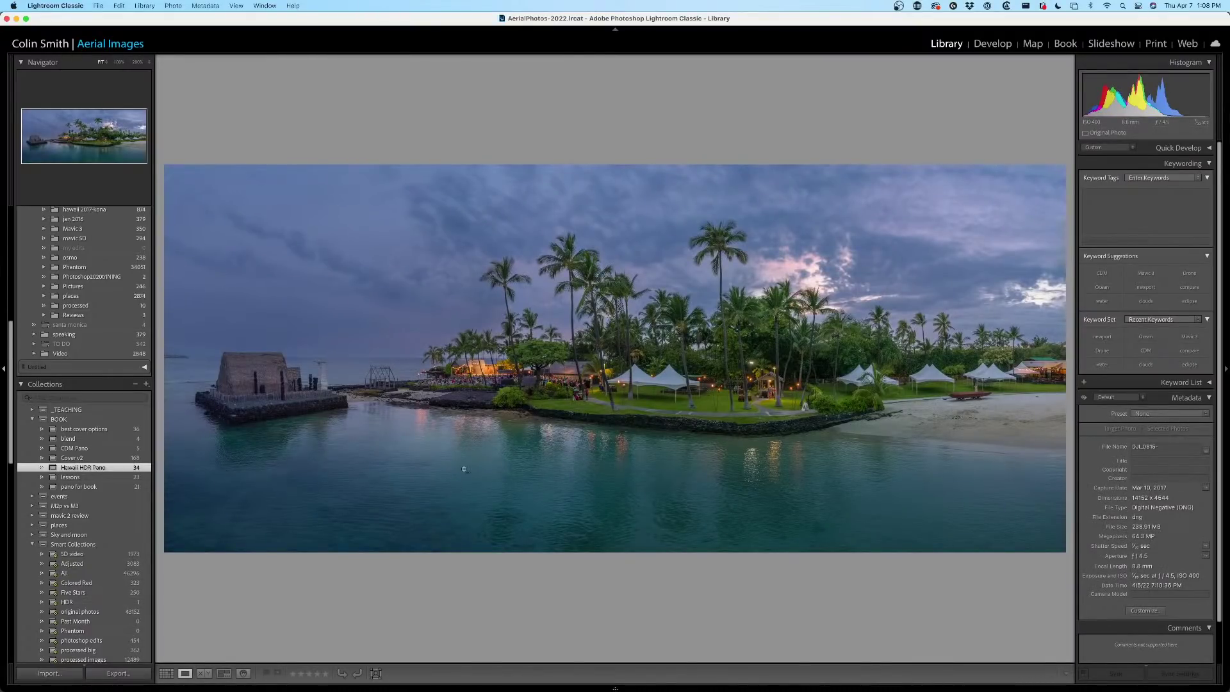
left_click(593, 313)
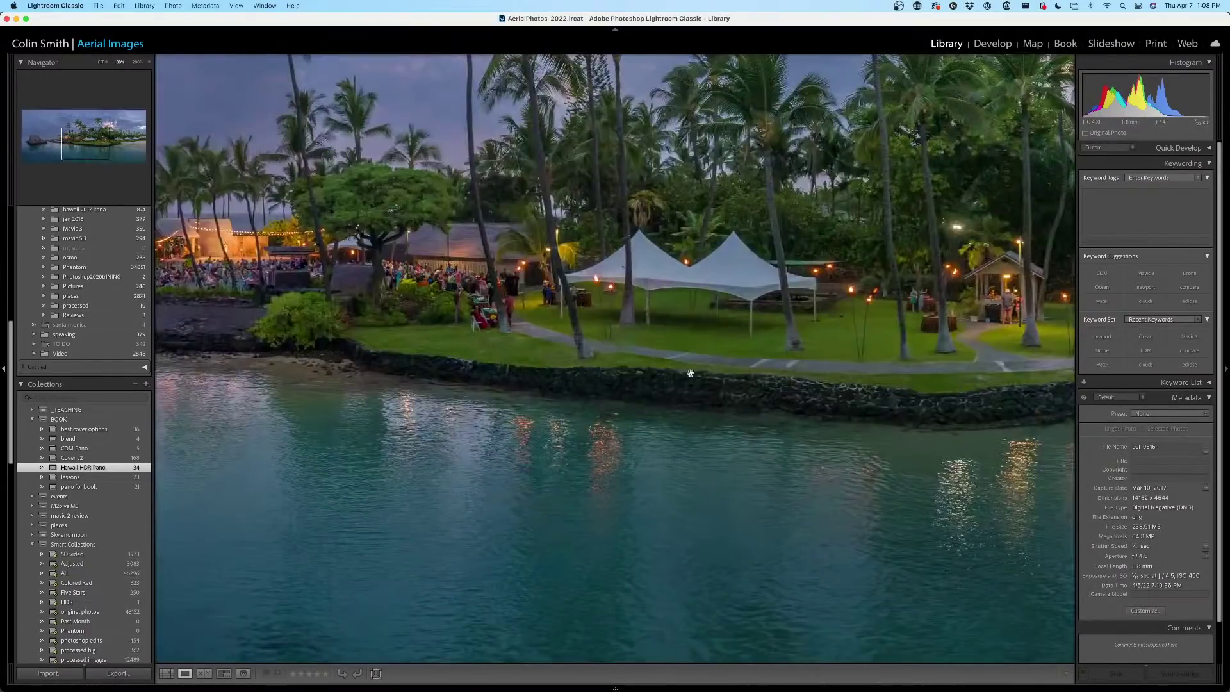
key("g")
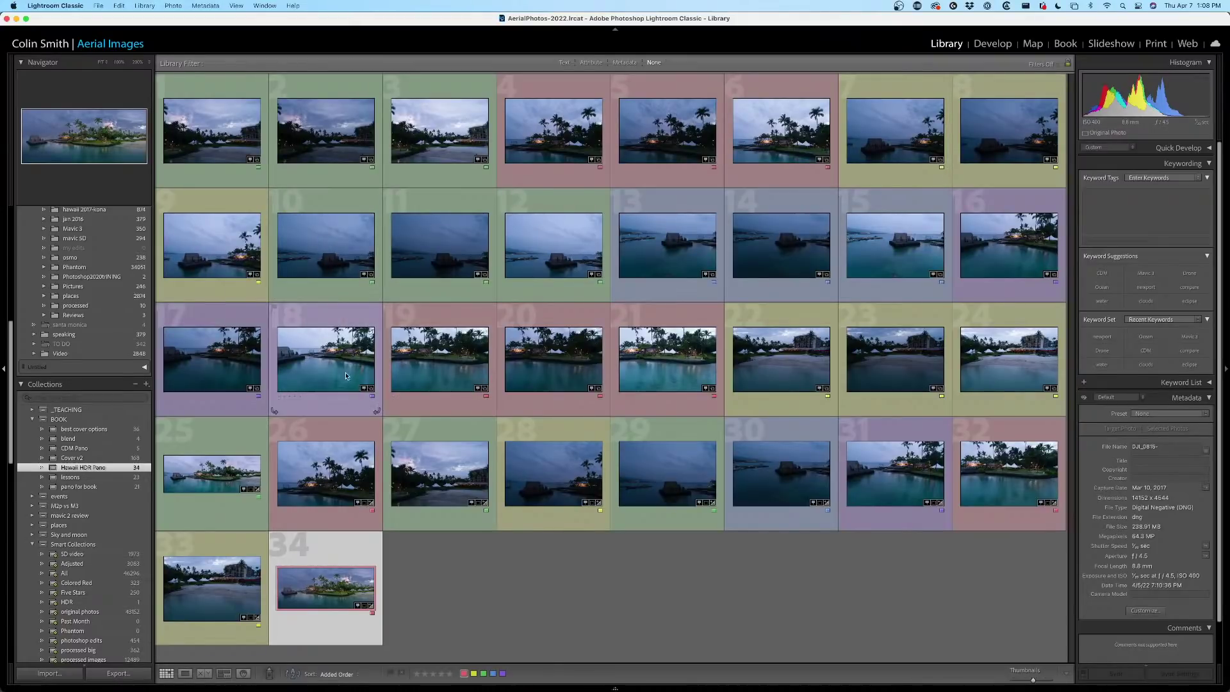
Select the three bracketed exposures 16 to 18 and compare them one by one, inspecting the lights and shadows at 100%.
left_click(1011, 239)
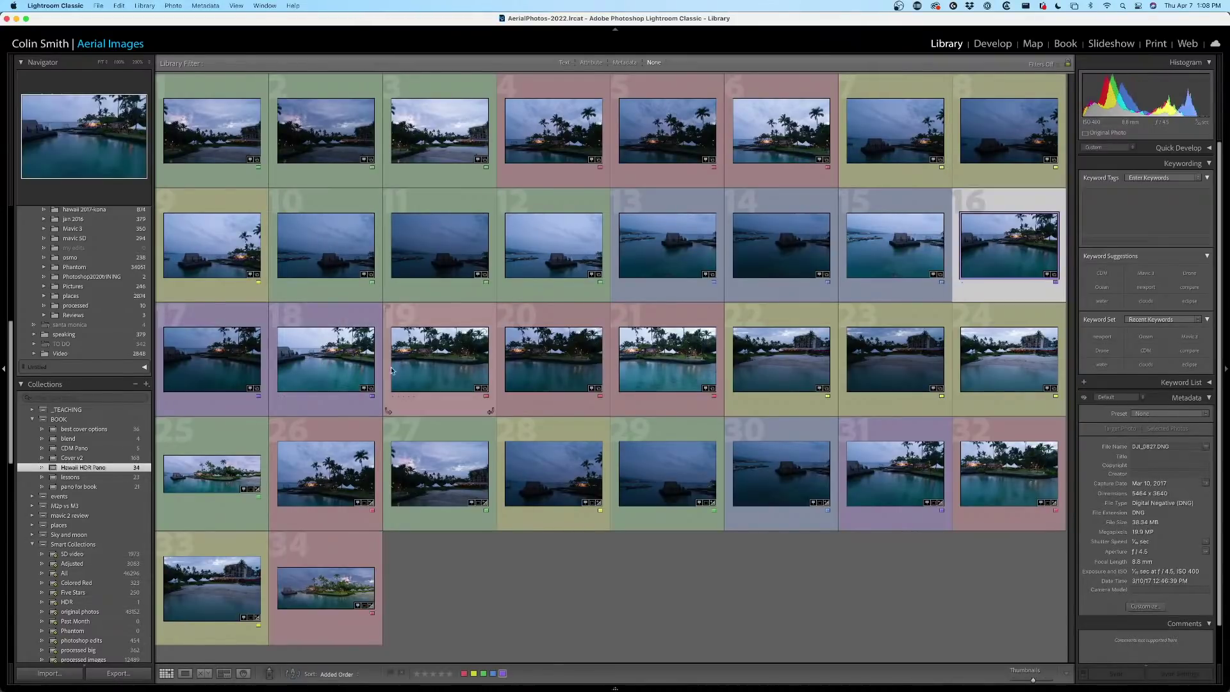
left_click(334, 362, "shift")
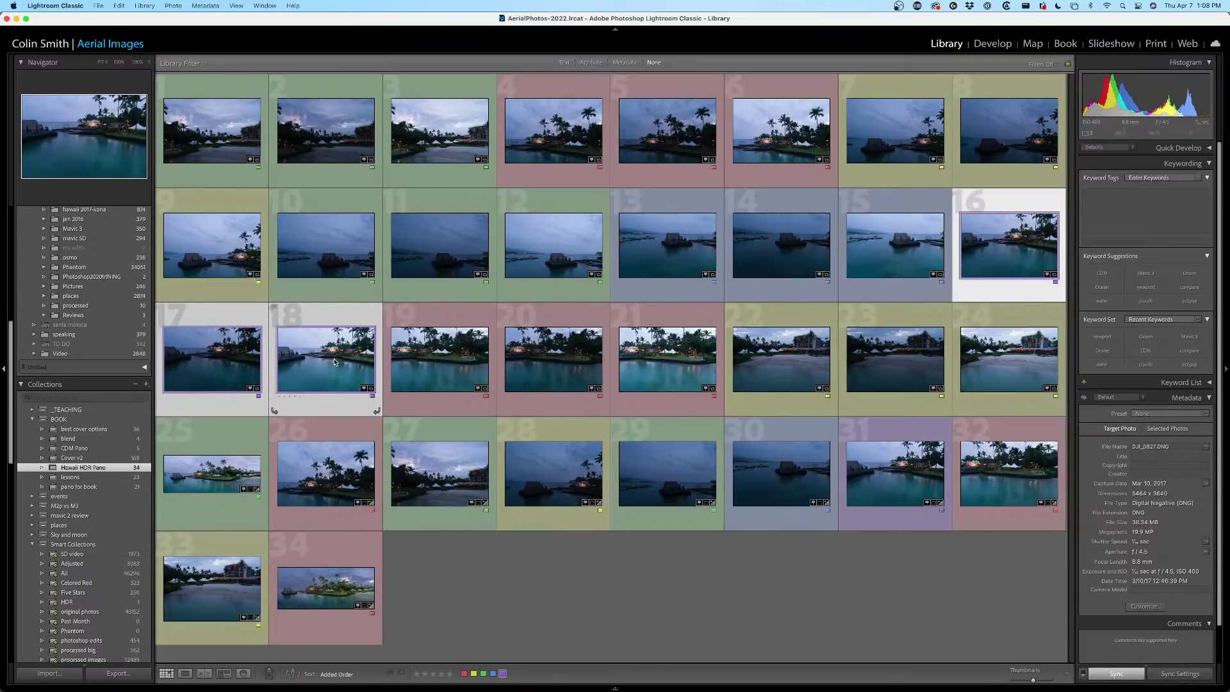
double_click(334, 362)
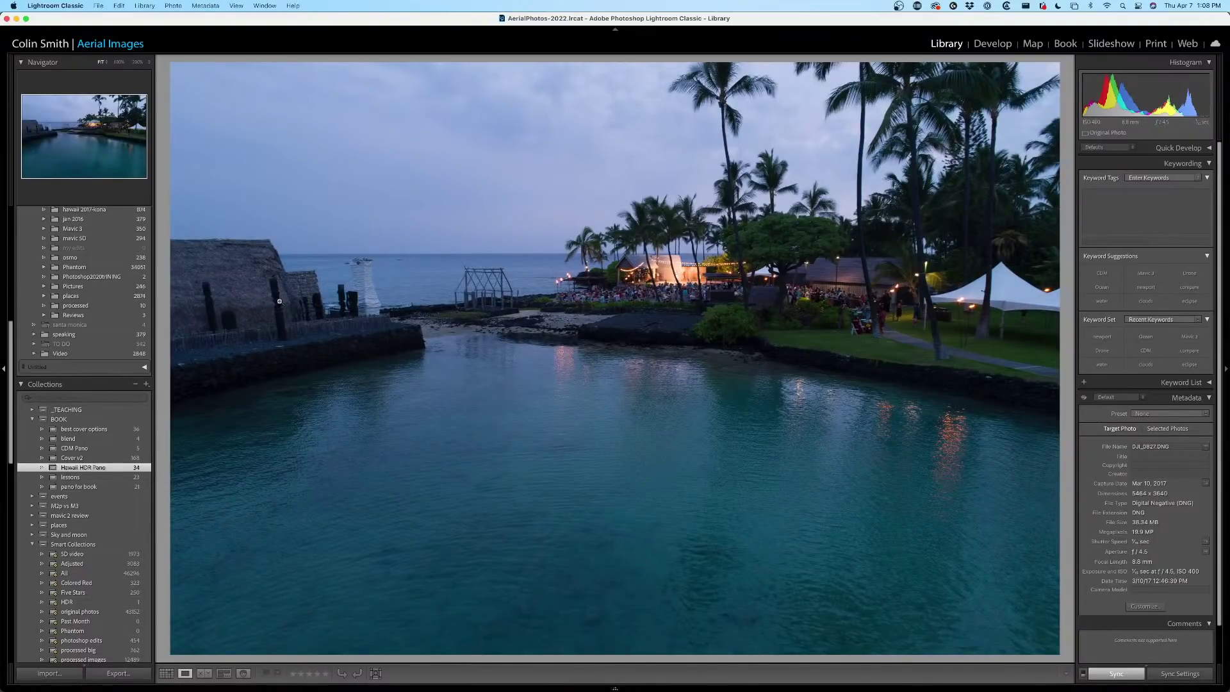
key("Right")
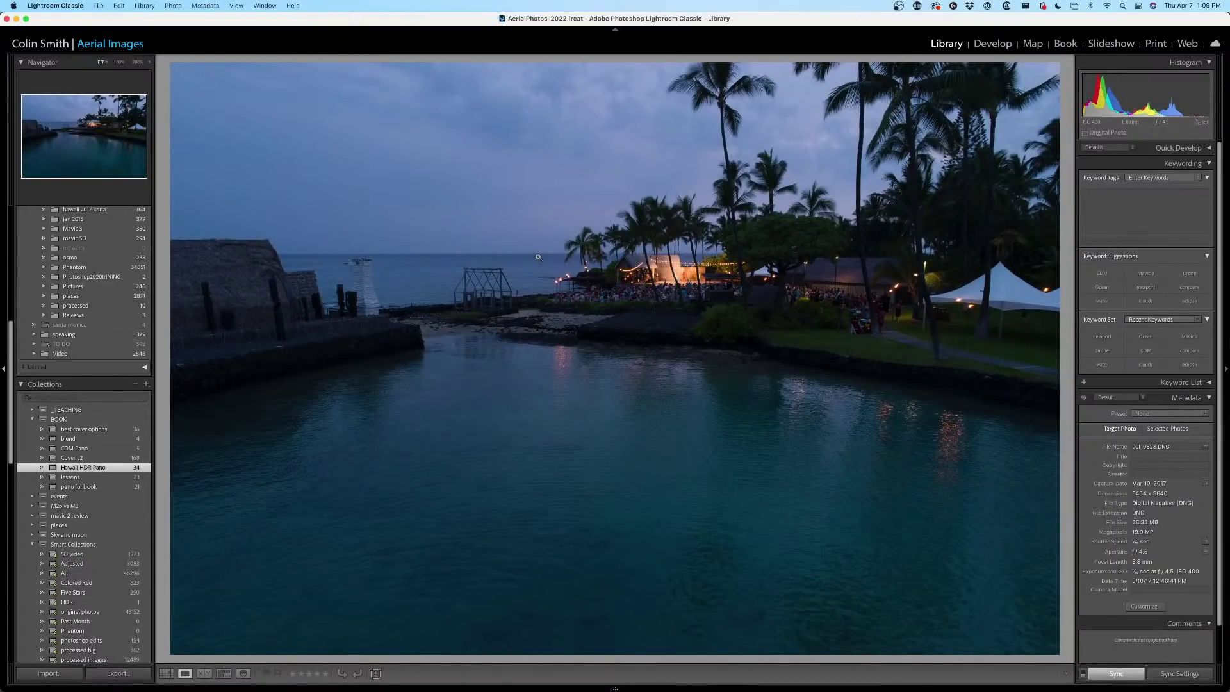
left_click(897, 292)
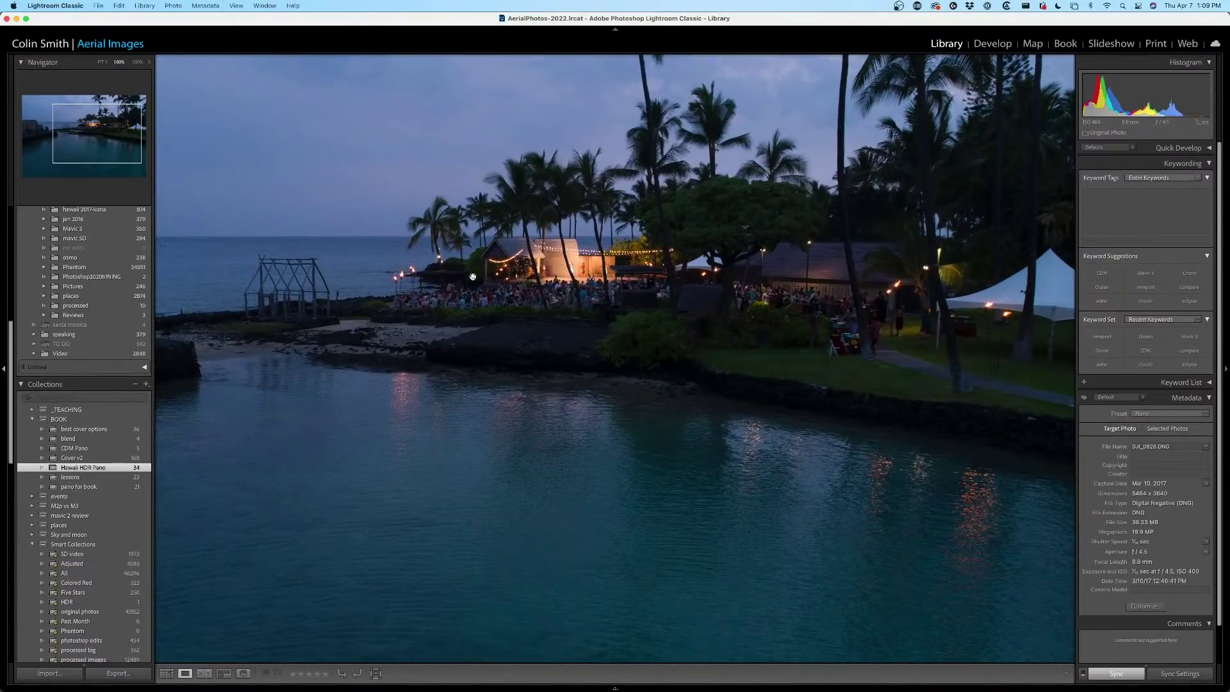
left_click(576, 248)
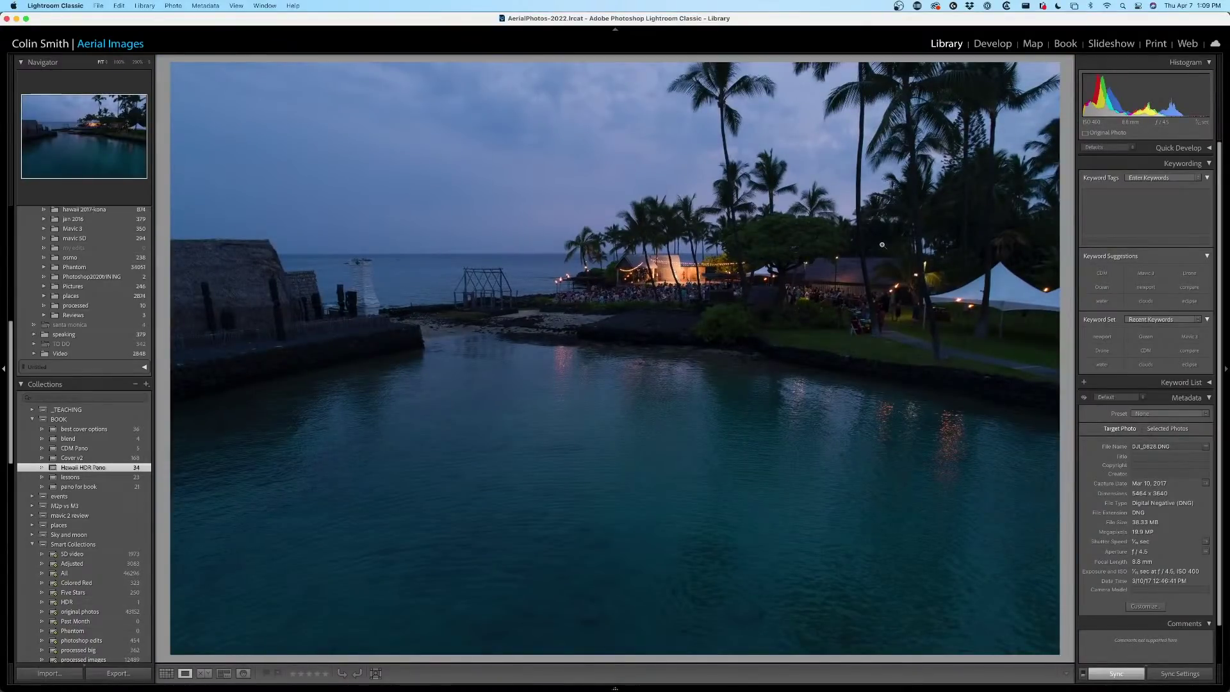
key("Right")
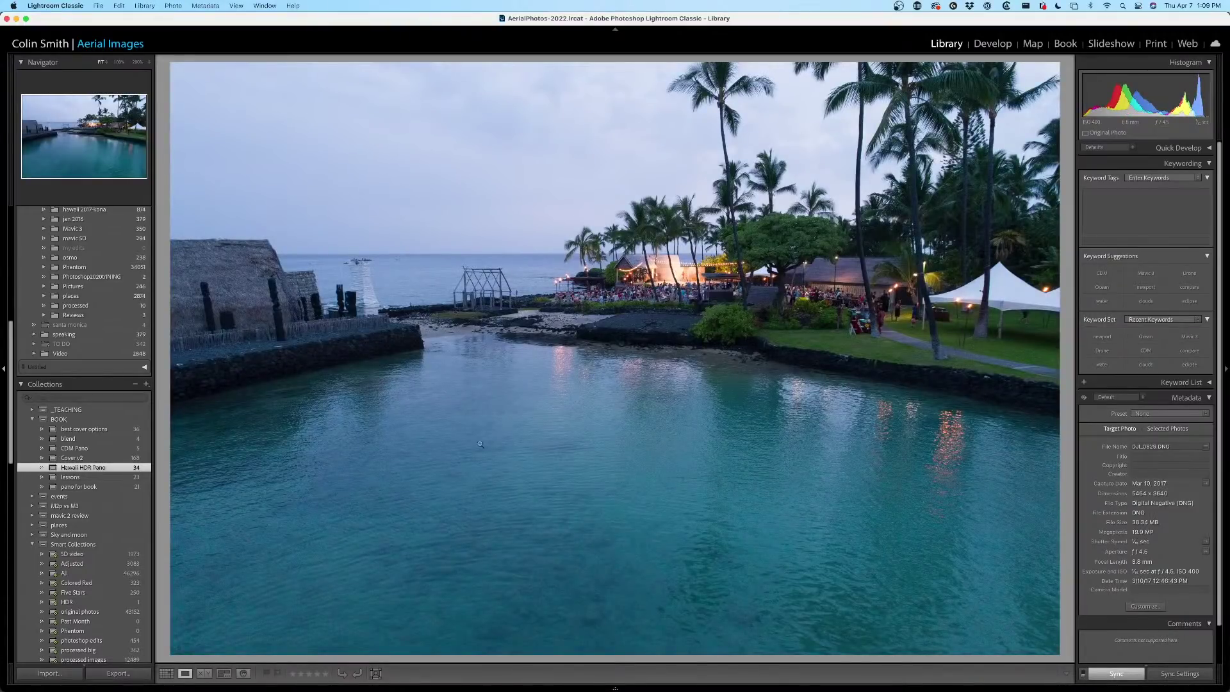
left_click(666, 272)
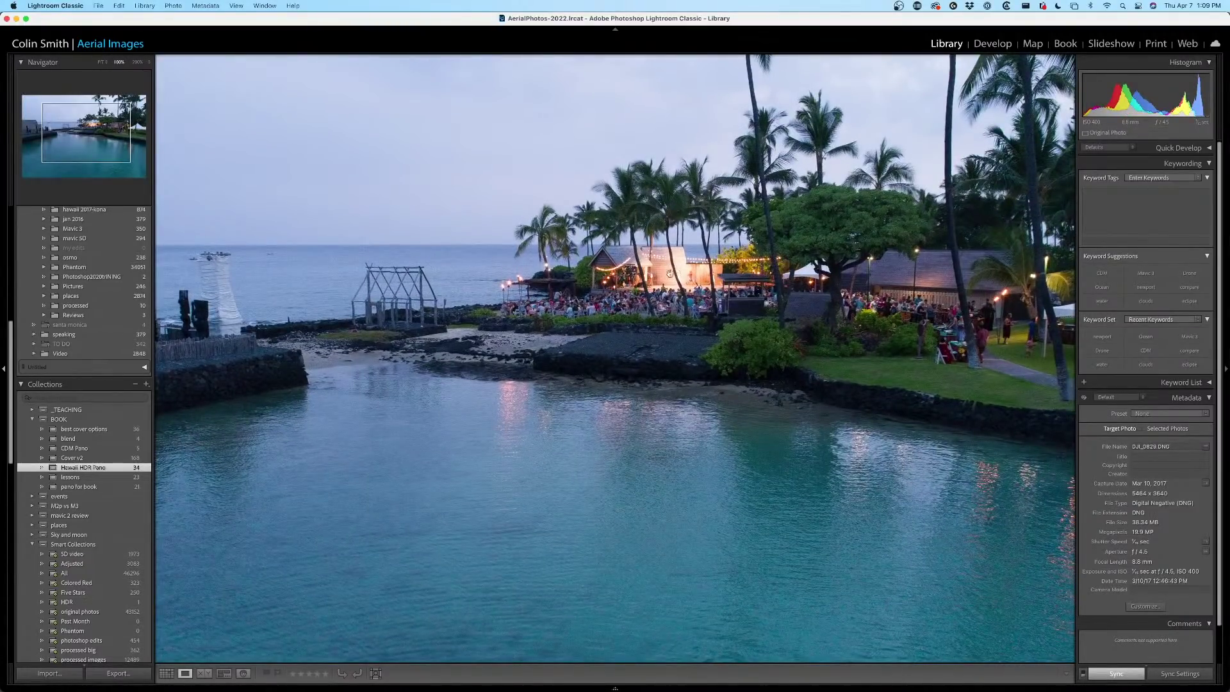
left_click(687, 270)
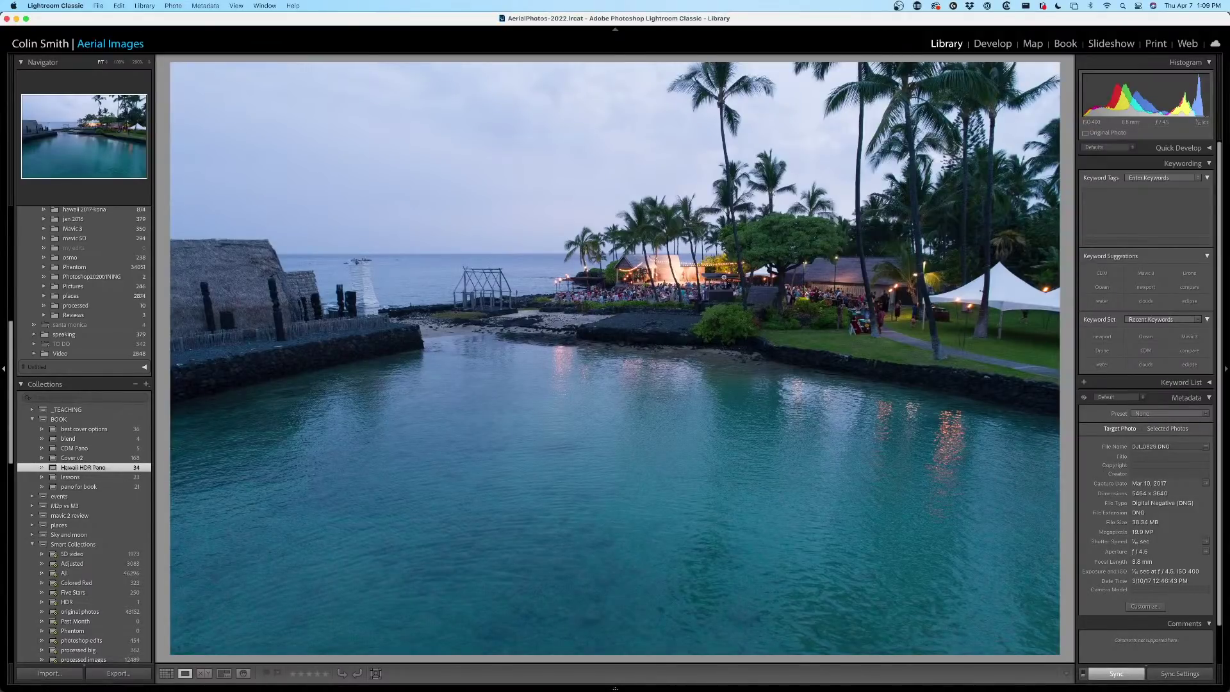
key("g")
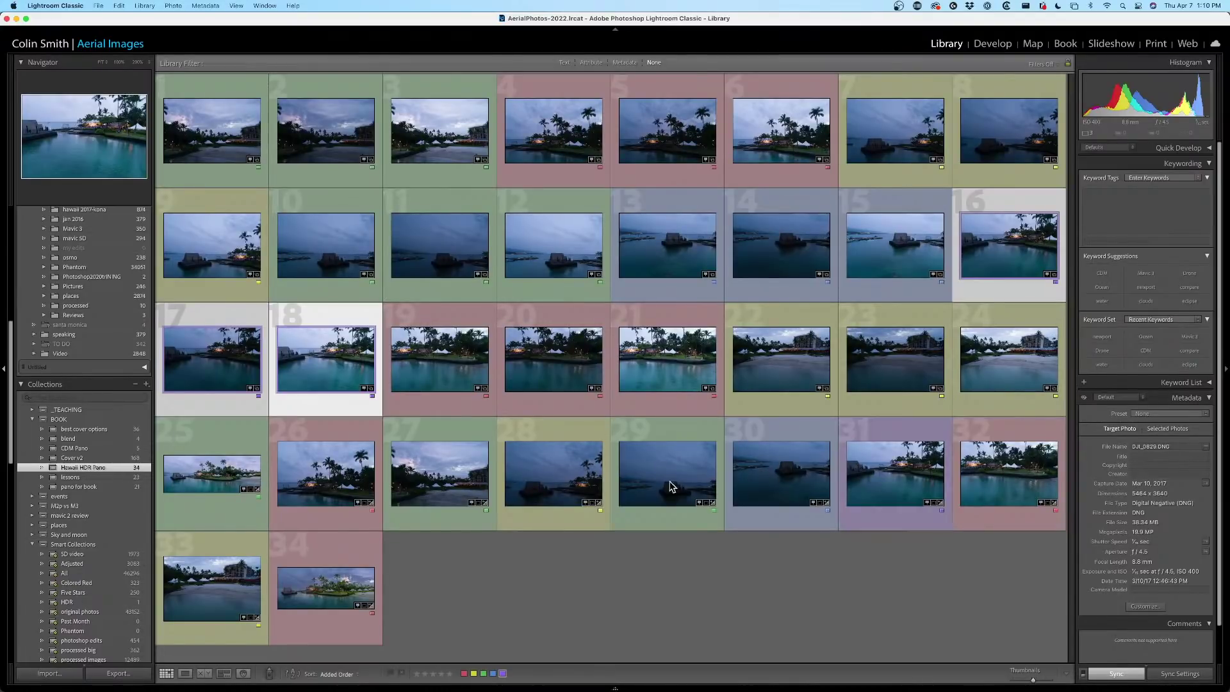
left_click(219, 548)
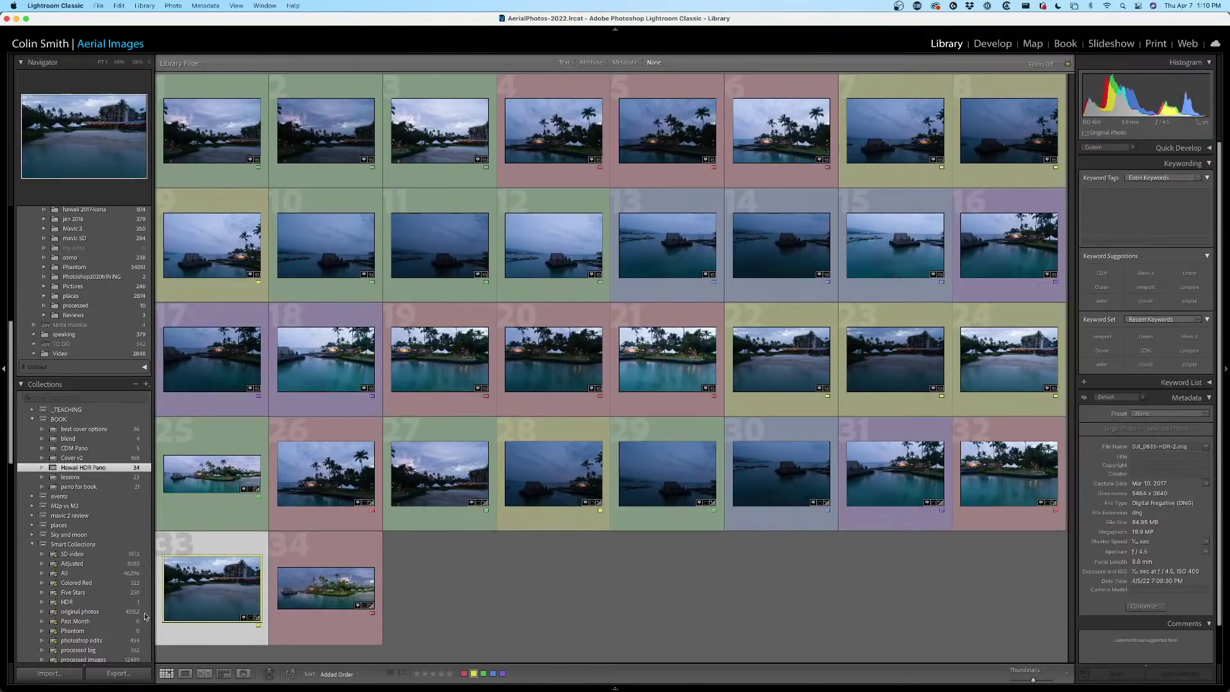
left_click(192, 114)
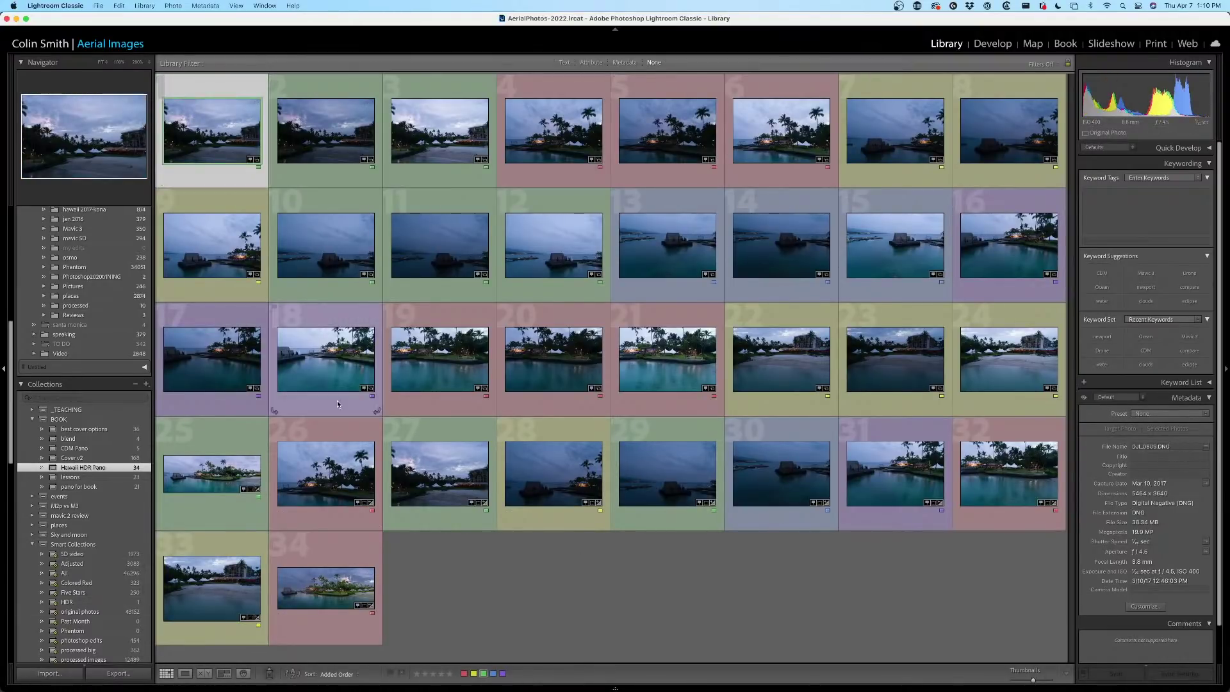
left_click(203, 546, "shift")
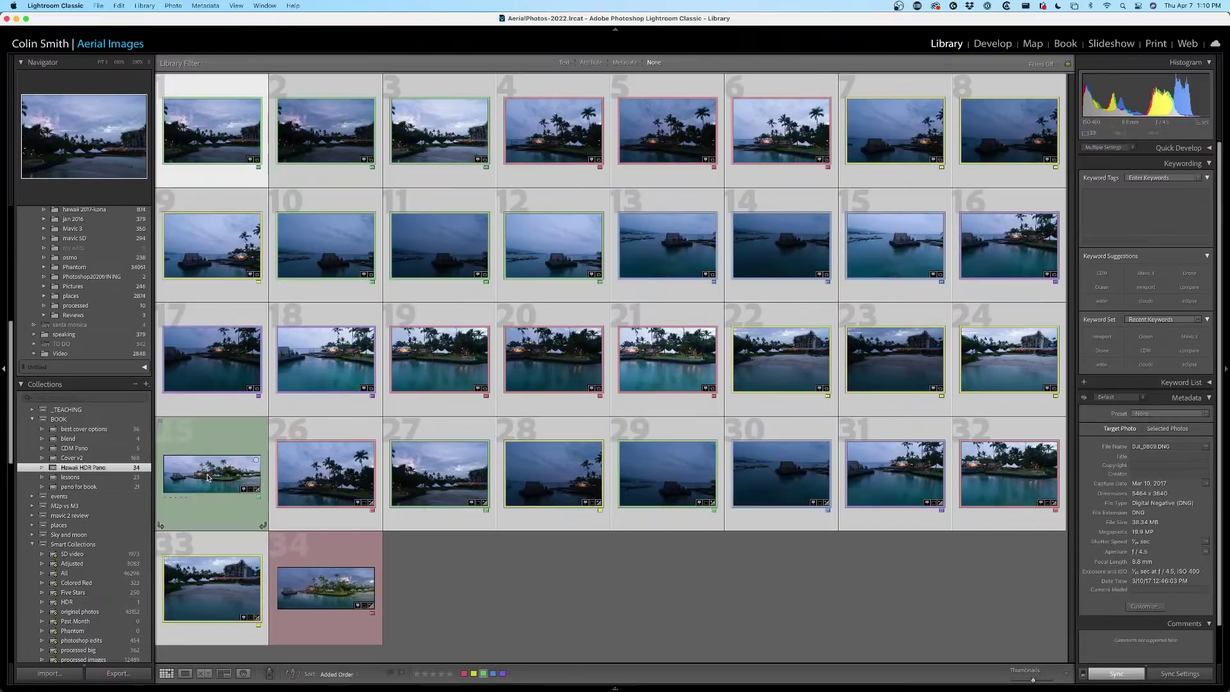
left_click(211, 478, "super")
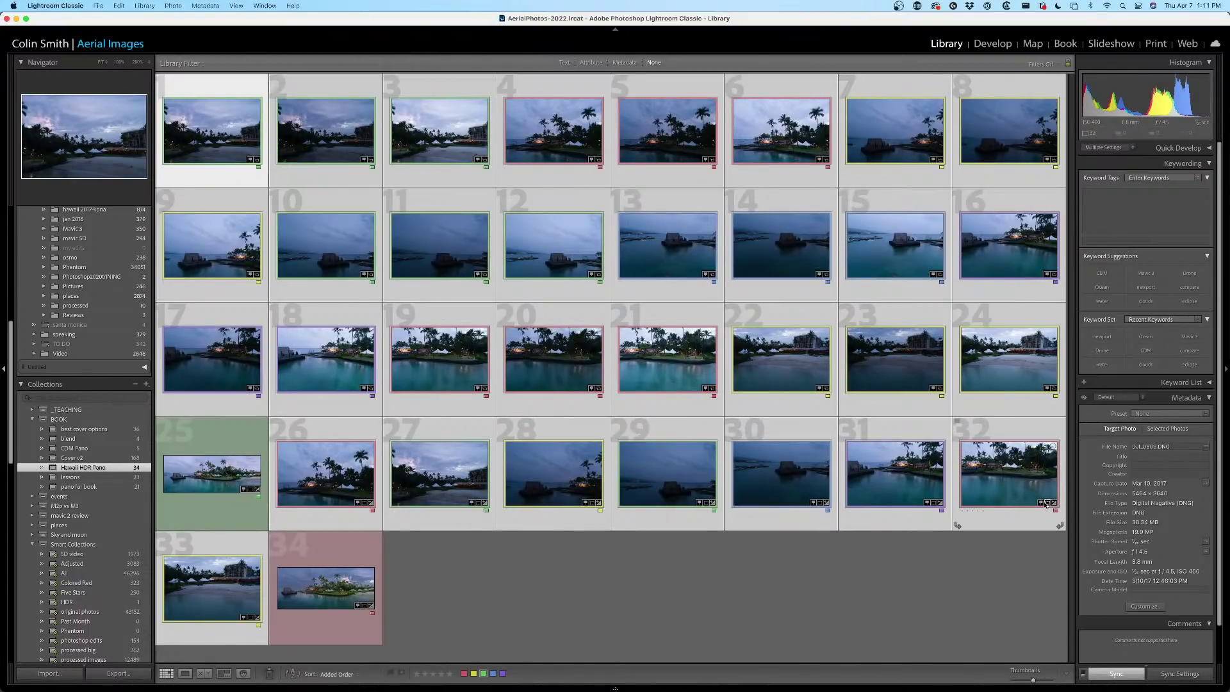
left_click(673, 561)
Remove the merged HDR photos 26 to 33 from the Hawaii HDR Pano collection.
left_click(339, 478)
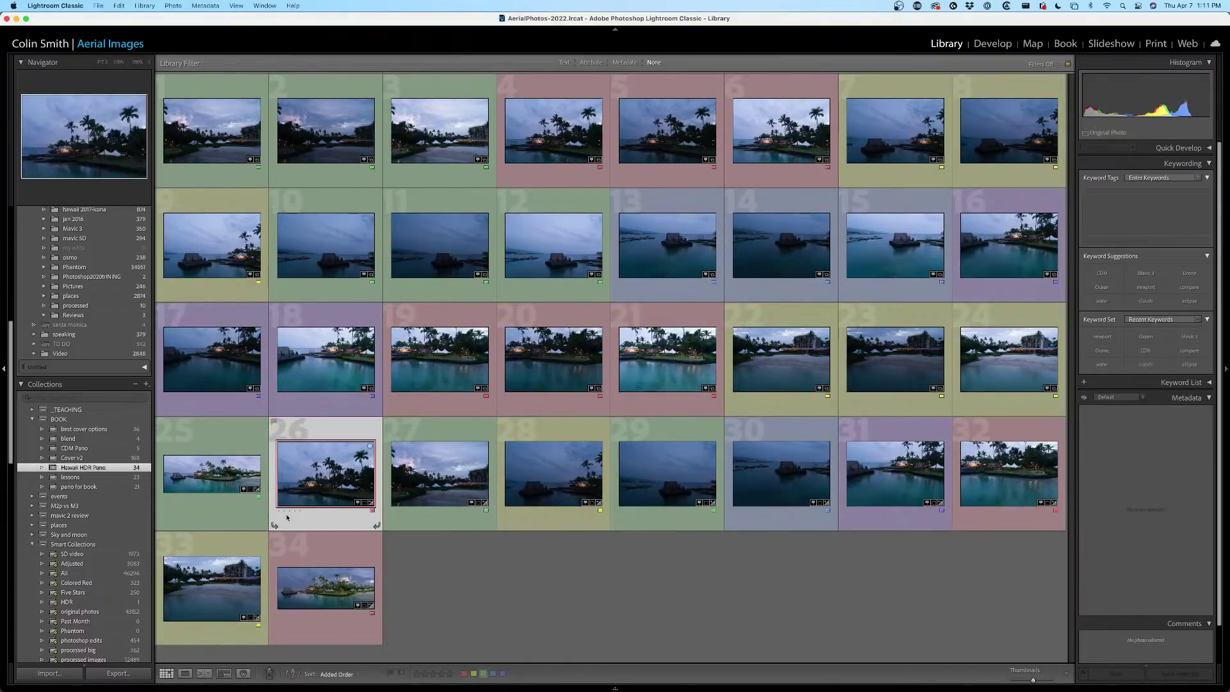
left_click(218, 580, "shift")
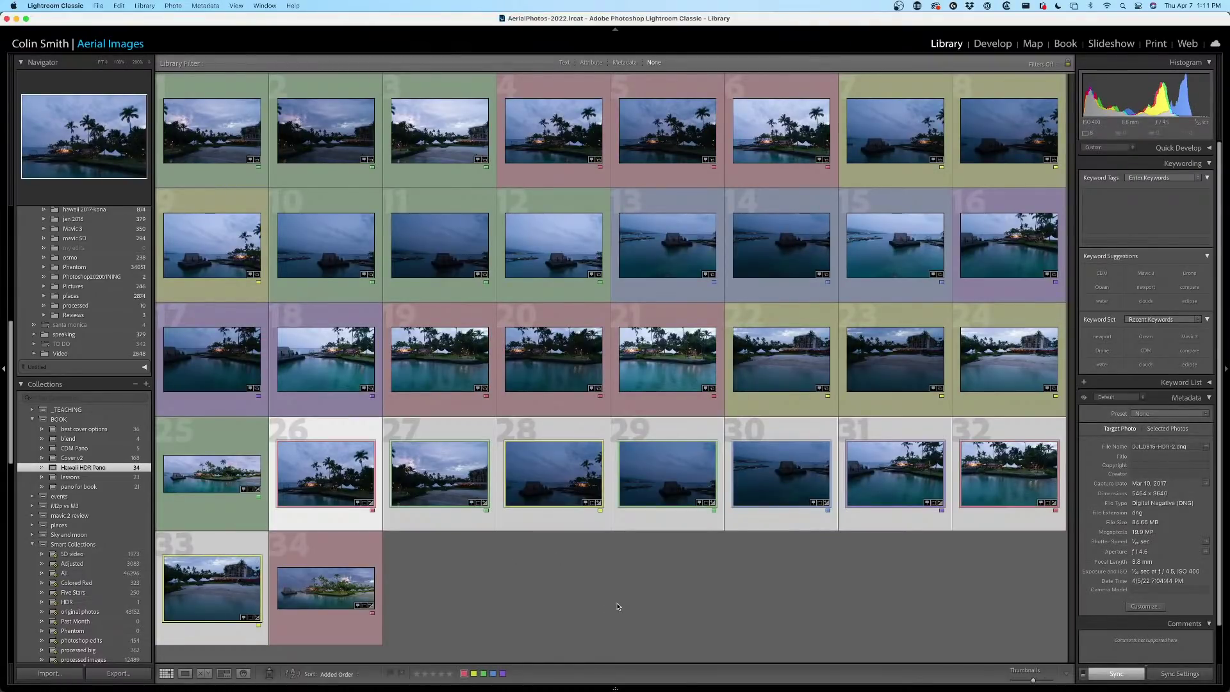
key("Delete")
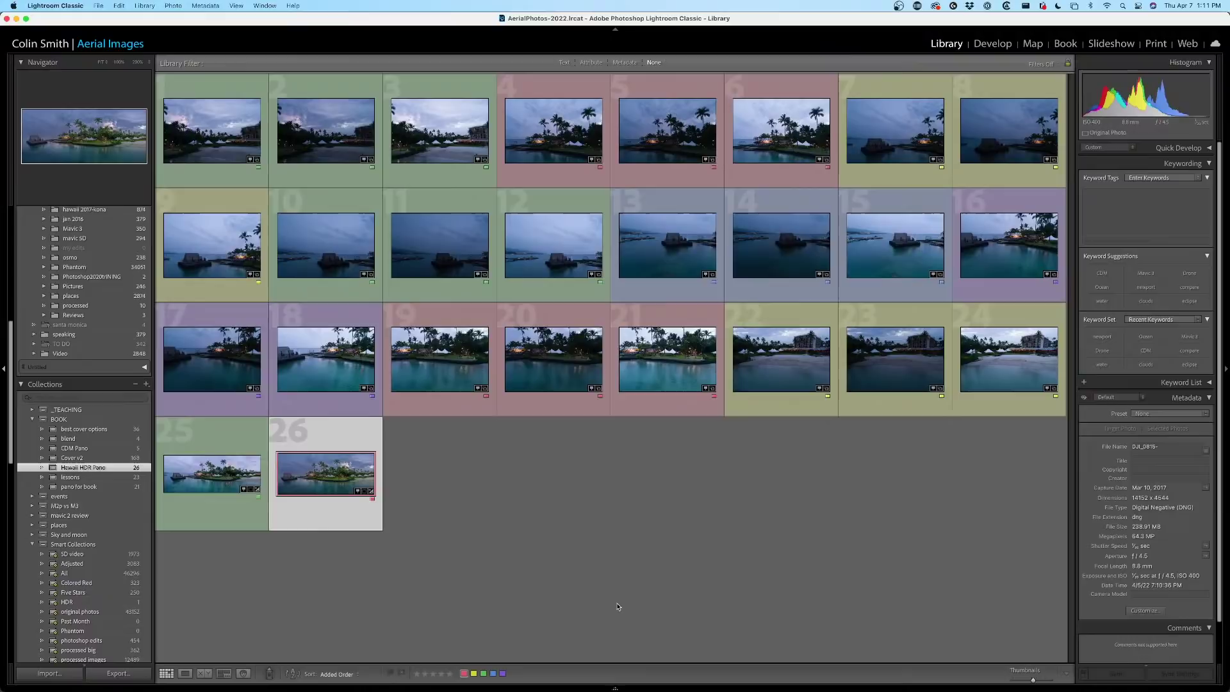
left_click(237, 121)
left_click(1019, 356, "shift")
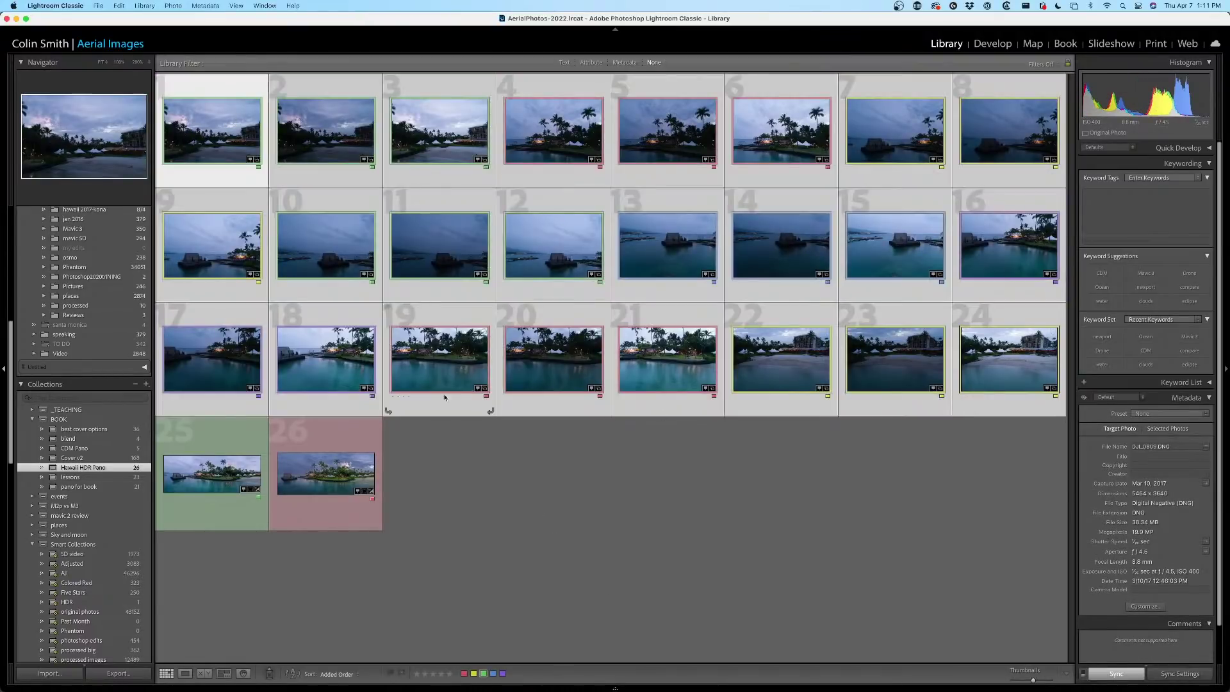
left_click(682, 460)
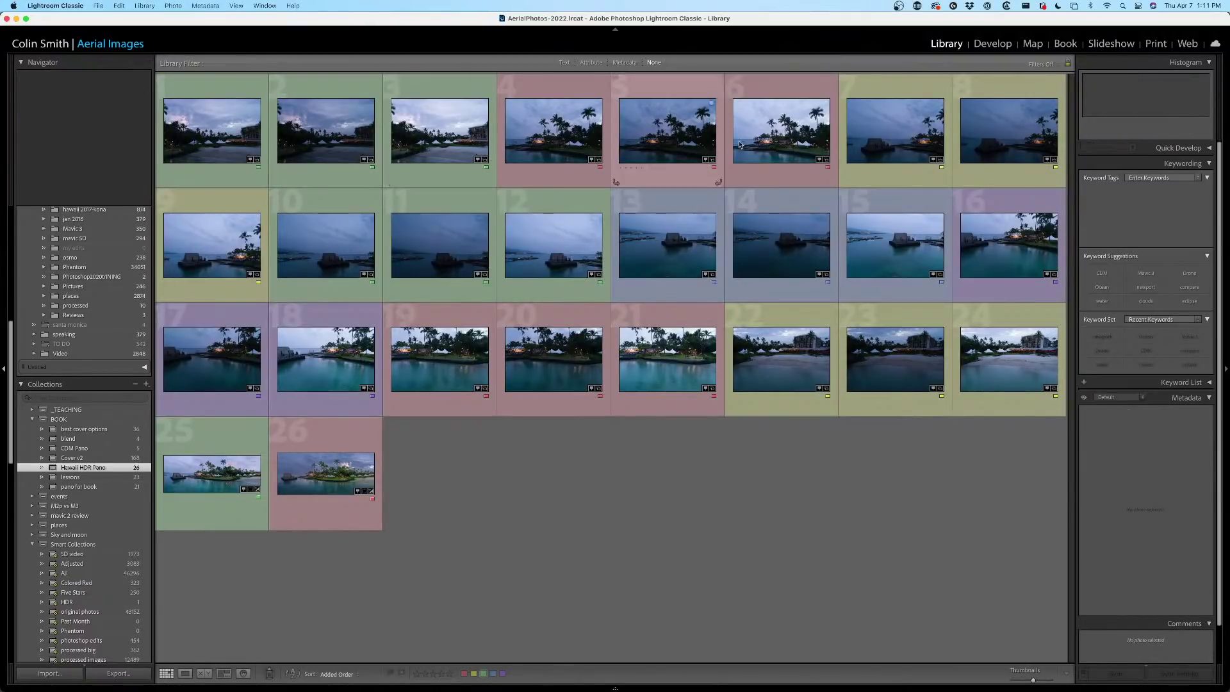
left_click(1009, 359)
left_click(226, 110, "shift")
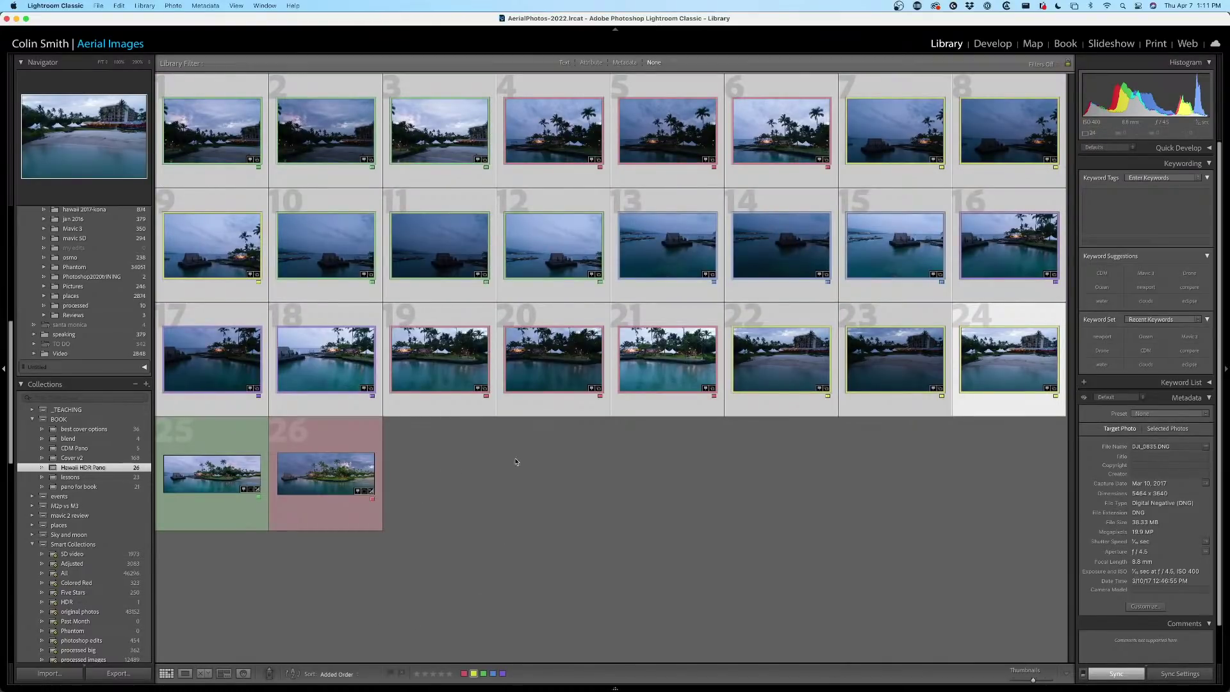
left_click(580, 555)
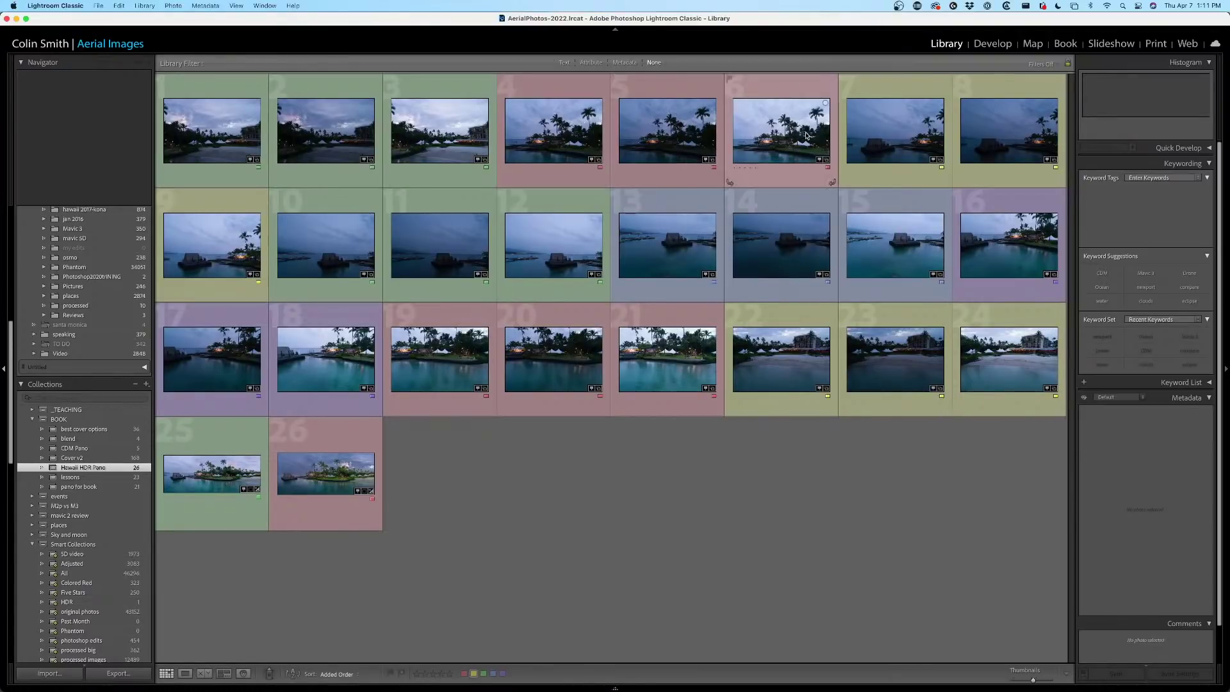
Merge photos 1 to 24 into an HDR panorama using the Spherical projection with Auto Crop enabled.
left_click(984, 353)
left_click(225, 135, "shift")
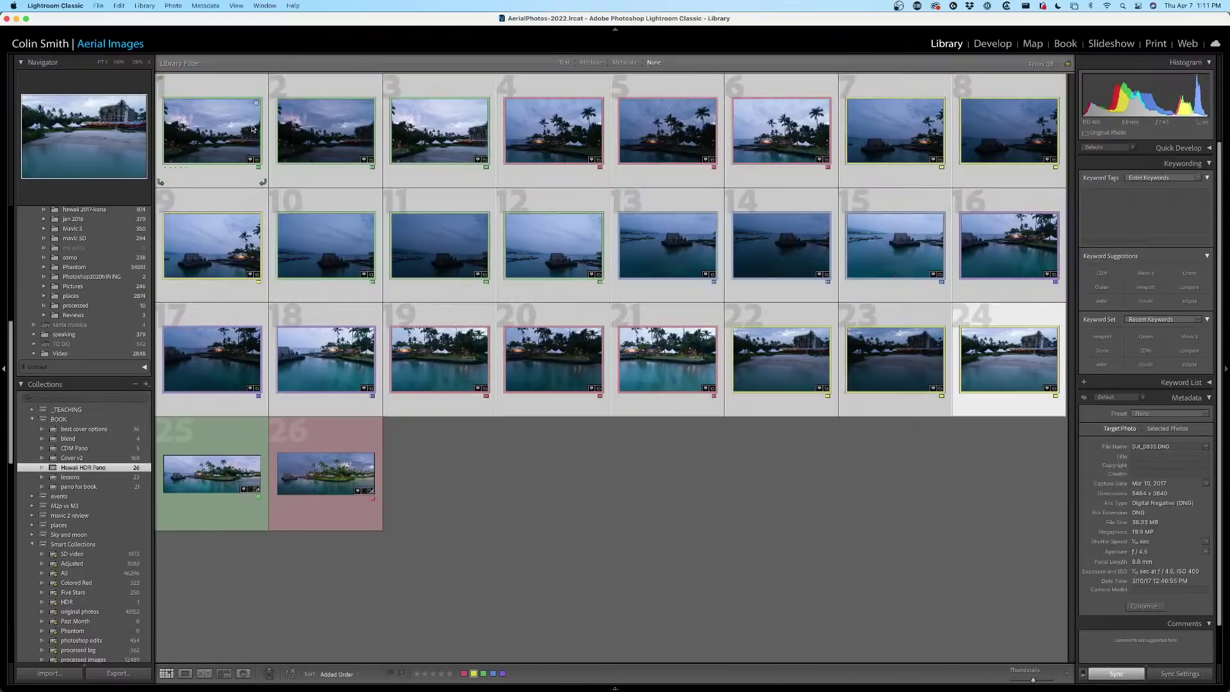
right_click(432, 128)
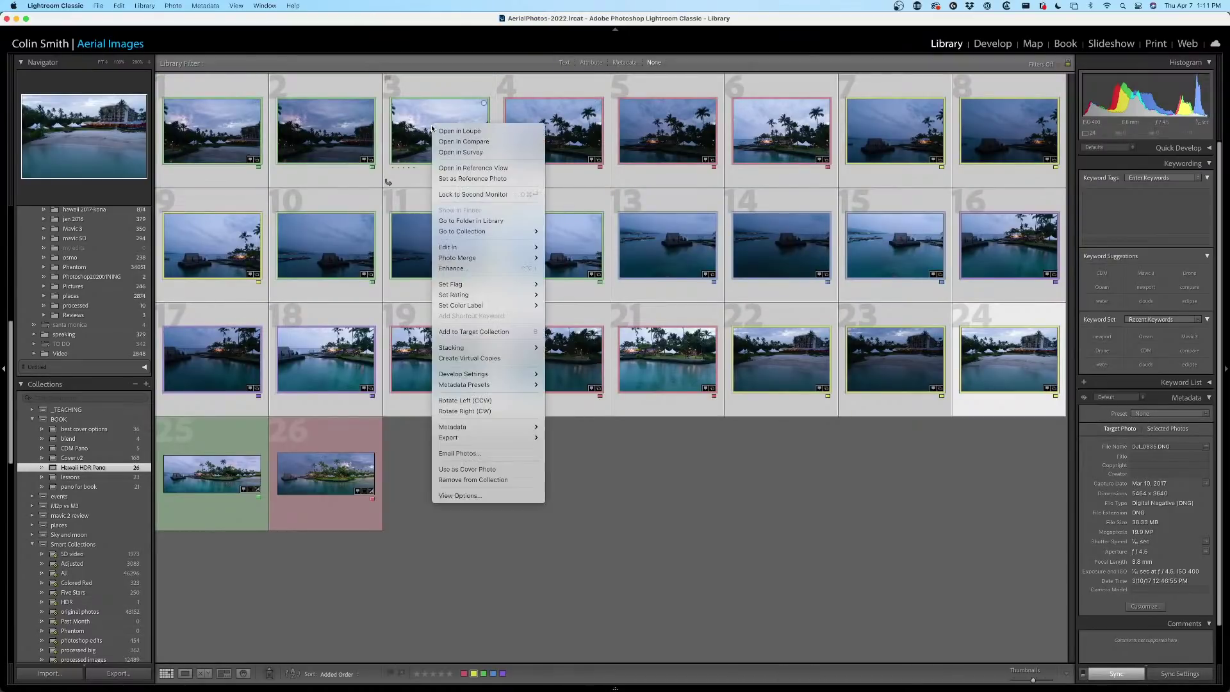
mouse_move(487, 247)
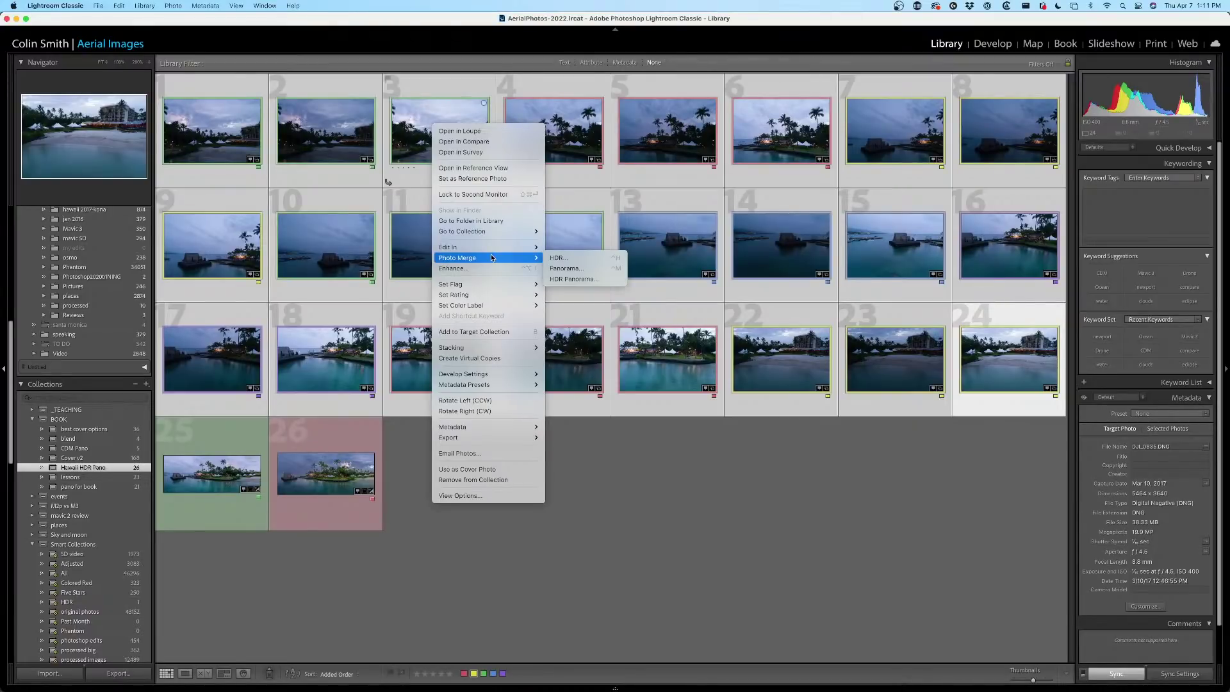
left_click(603, 281)
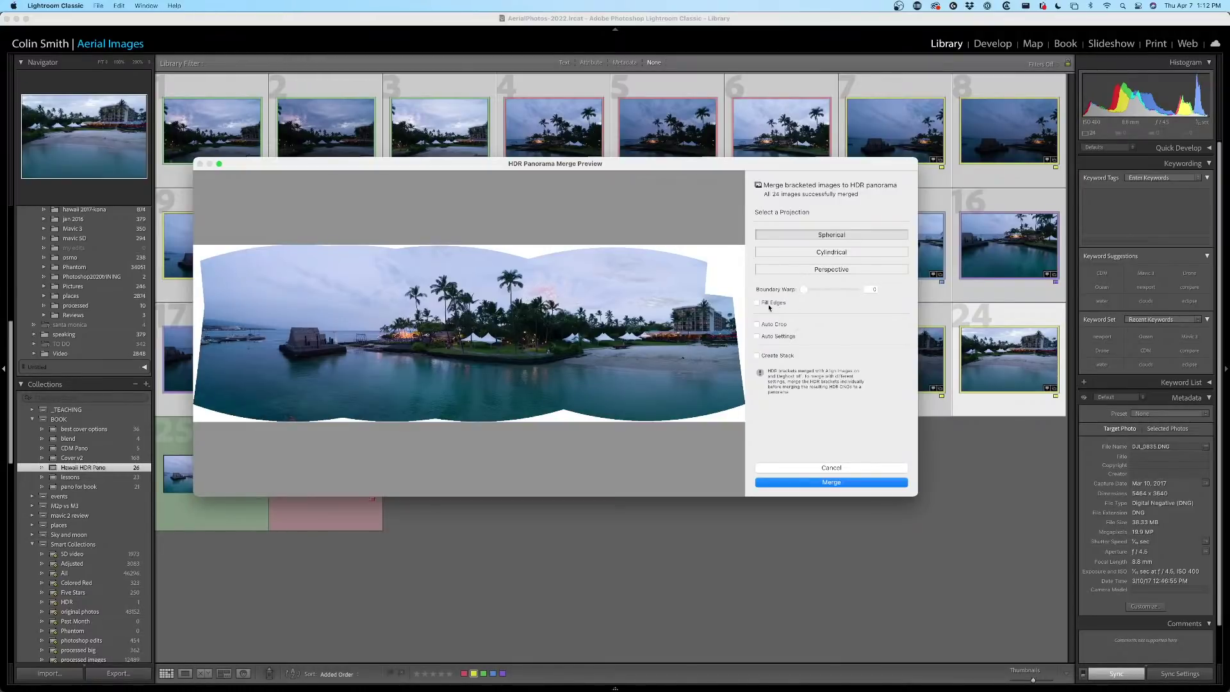
left_click(773, 328)
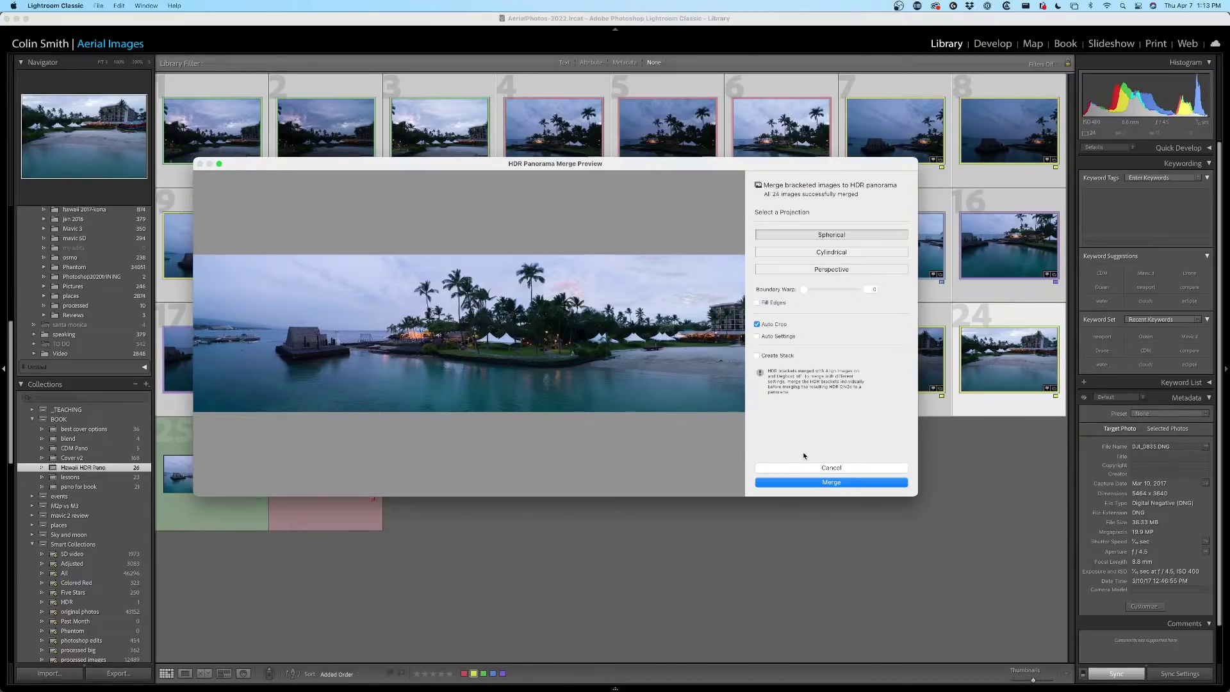
left_click(827, 484)
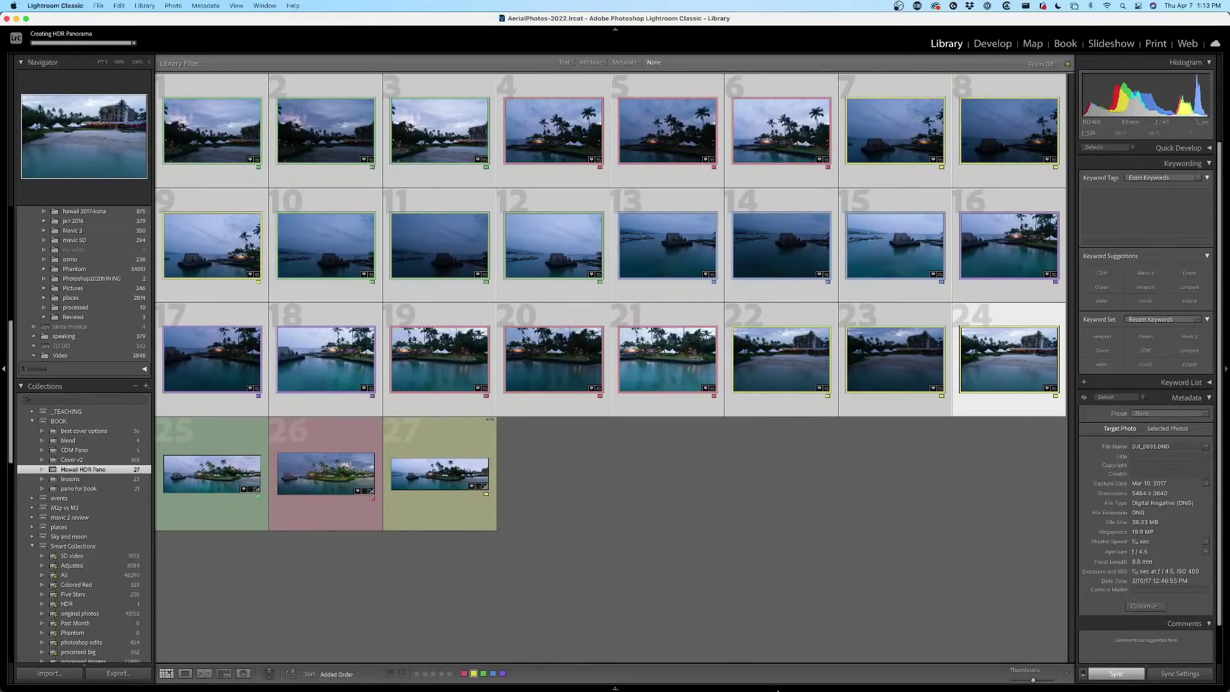
Show the filmstrip, view the newly merged panorama, photo 27, enlarged and open it for editing in the Develop module.
left_click(571, 479)
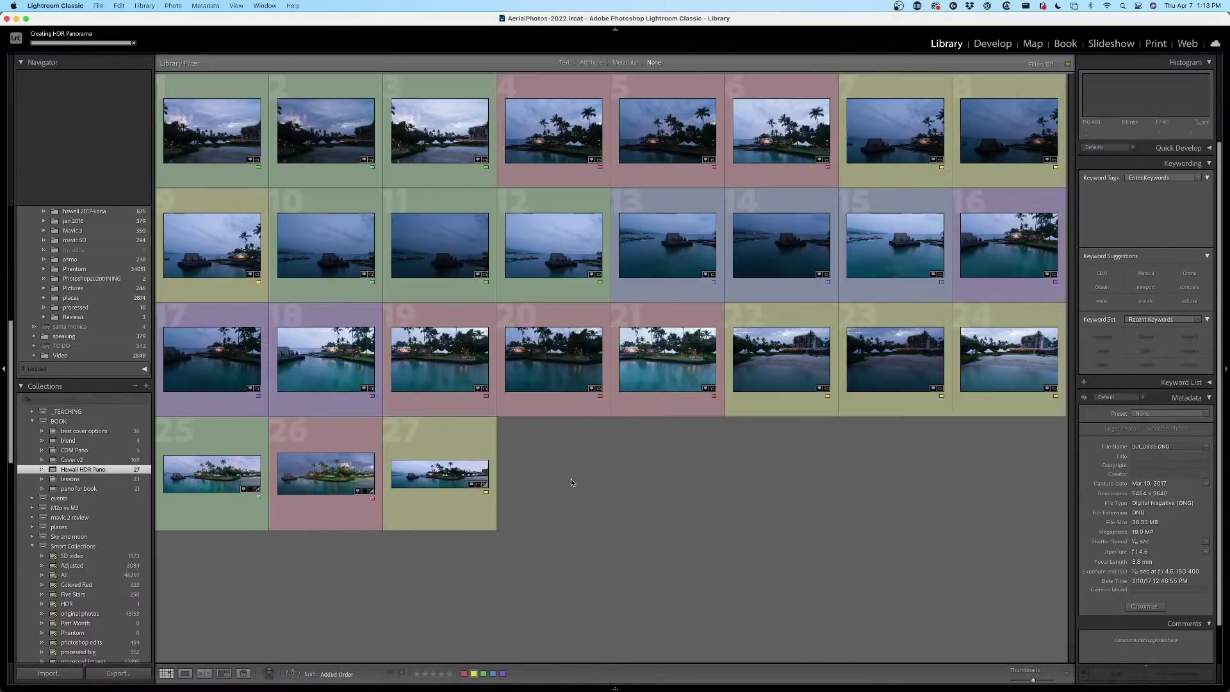
left_click(438, 478)
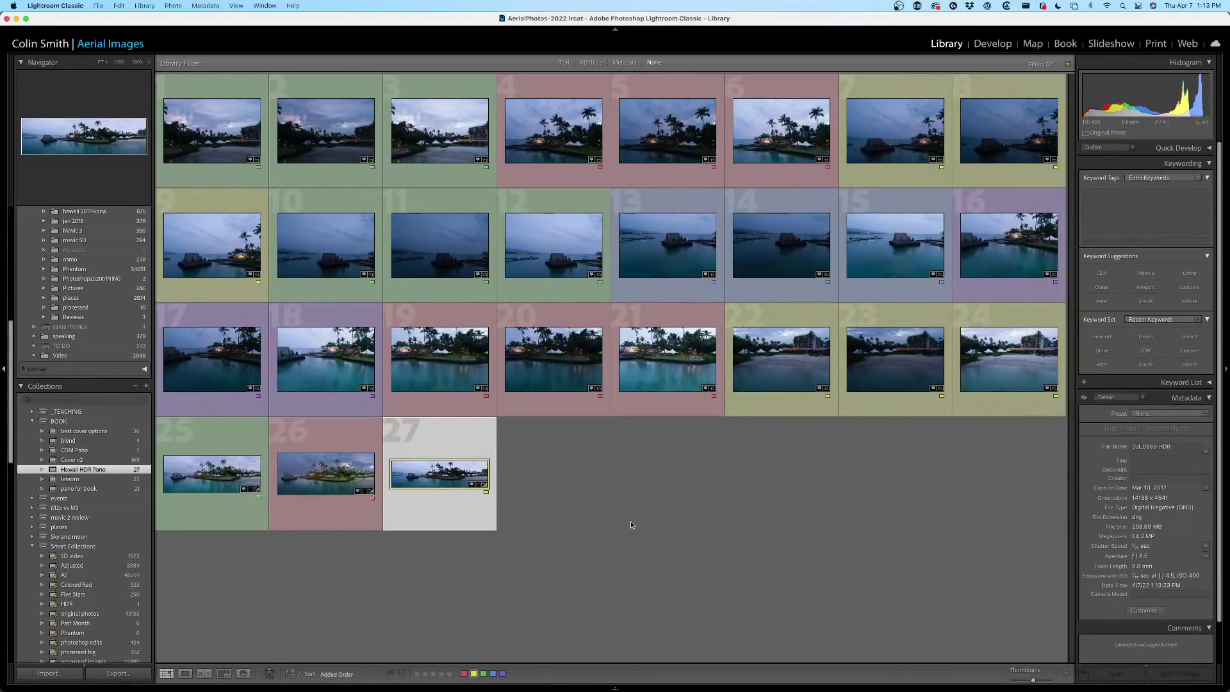
left_click(616, 689)
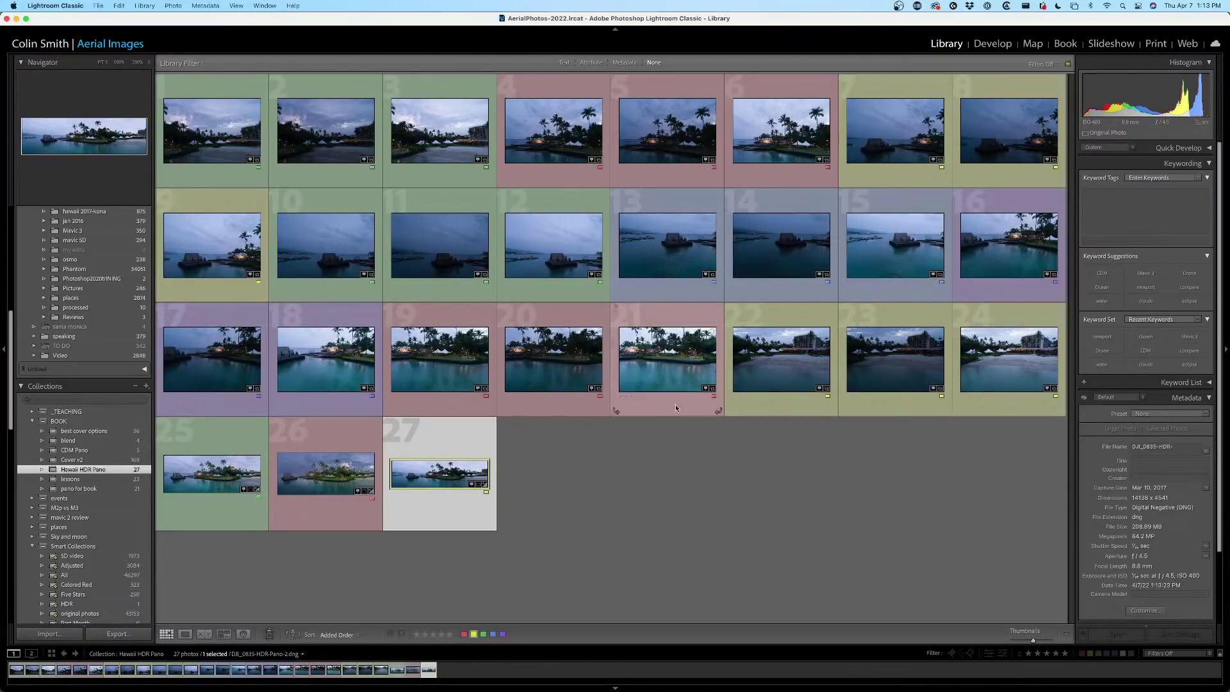
double_click(441, 480)
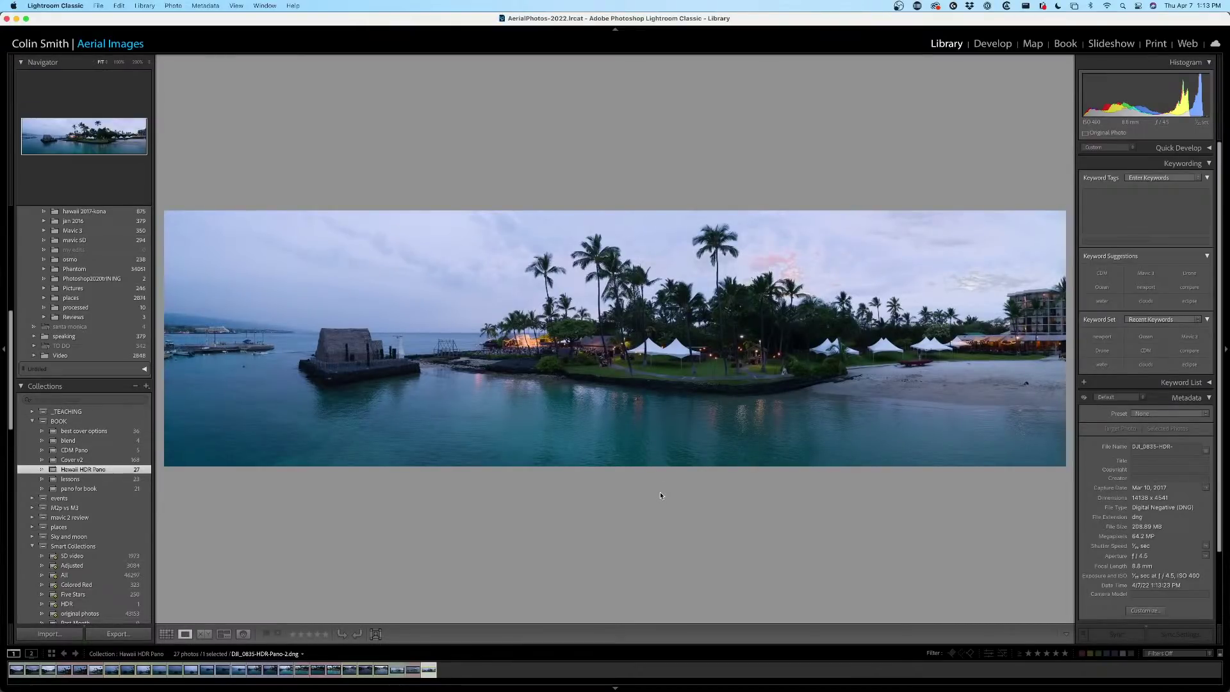
left_click(992, 43)
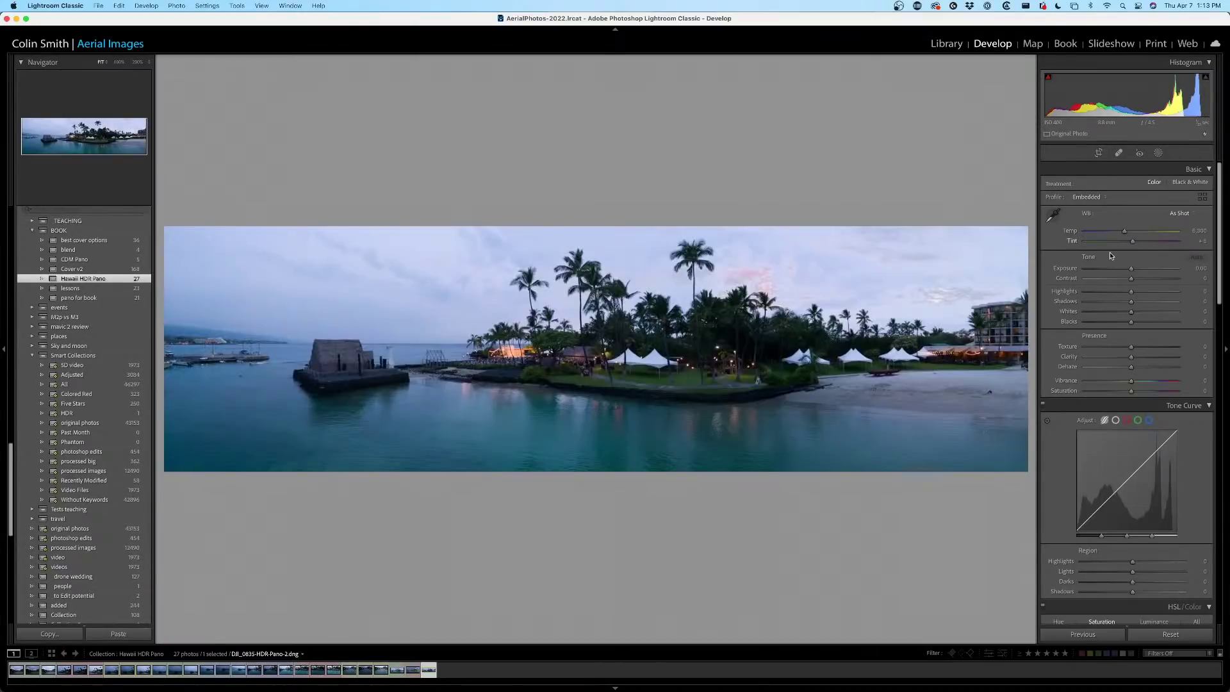
Set the panorama's temperature to 7,337, exposure to -0.20, highlights to -100, shadows to +61, whites to +8 and blacks to about -18.
mouse_move(1132, 291)
left_mouse_down()
mouse_move(1061, 295)
mouse_move(1159, 302)
mouse_move(1128, 267)
left_mouse_up()
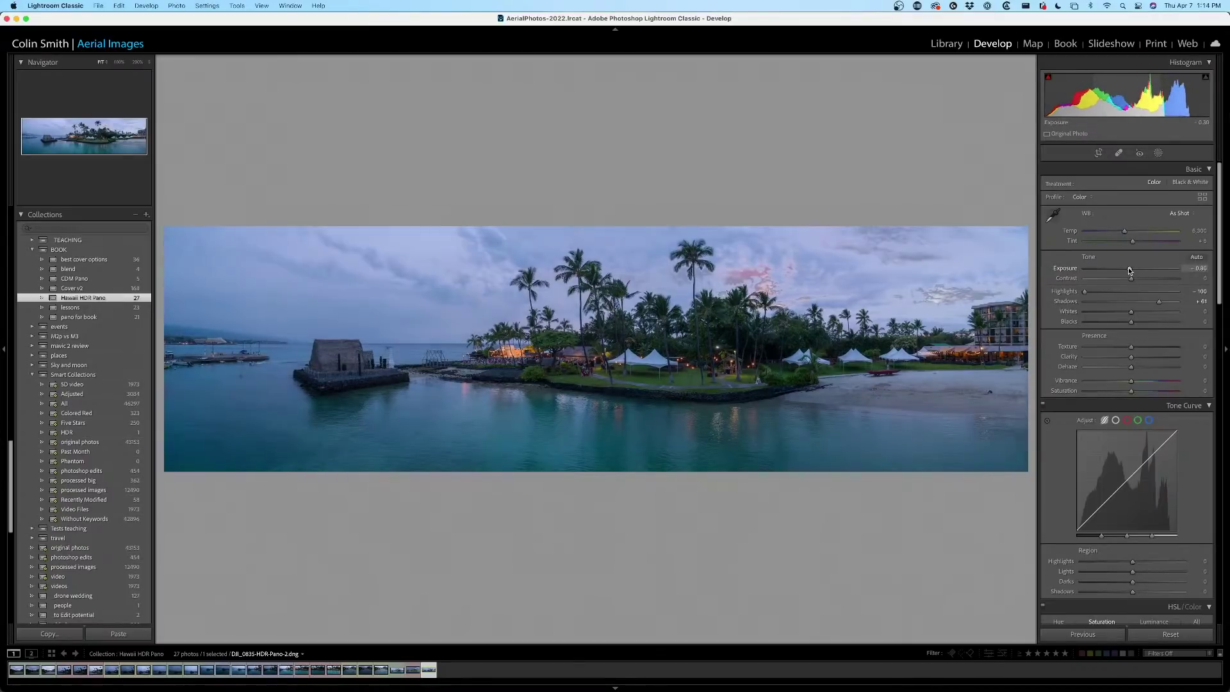
left_click_drag(1133, 314, 1122, 322)
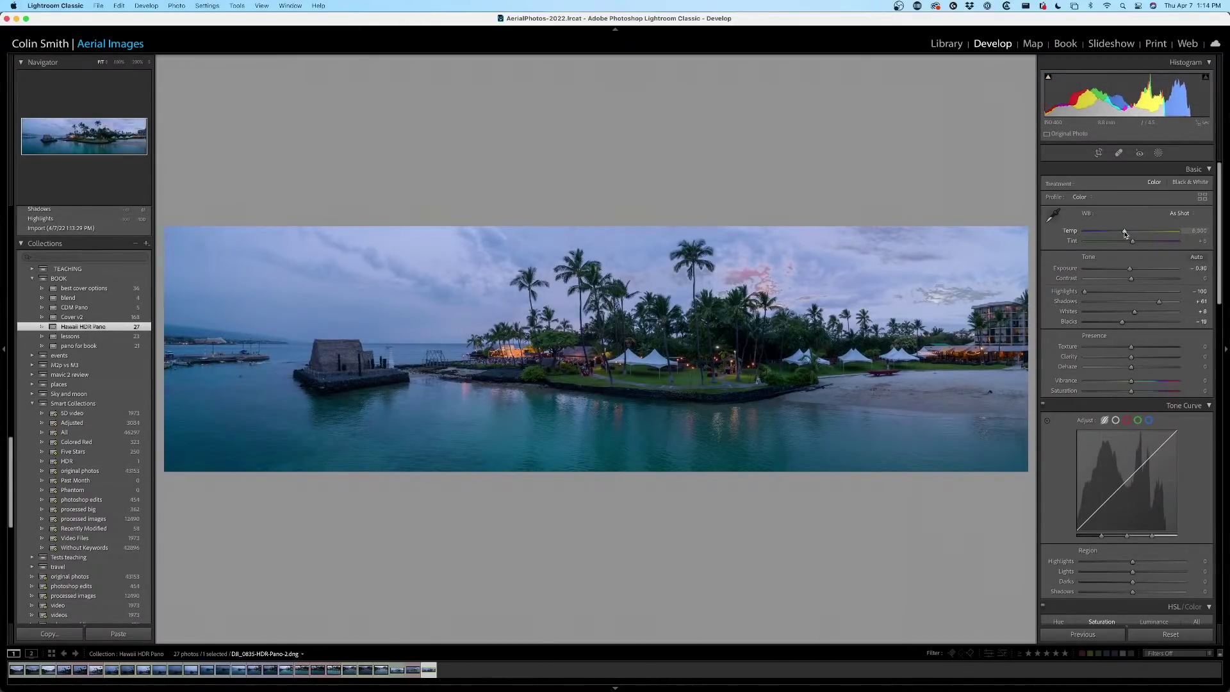
left_click_drag(1127, 232, 1134, 233)
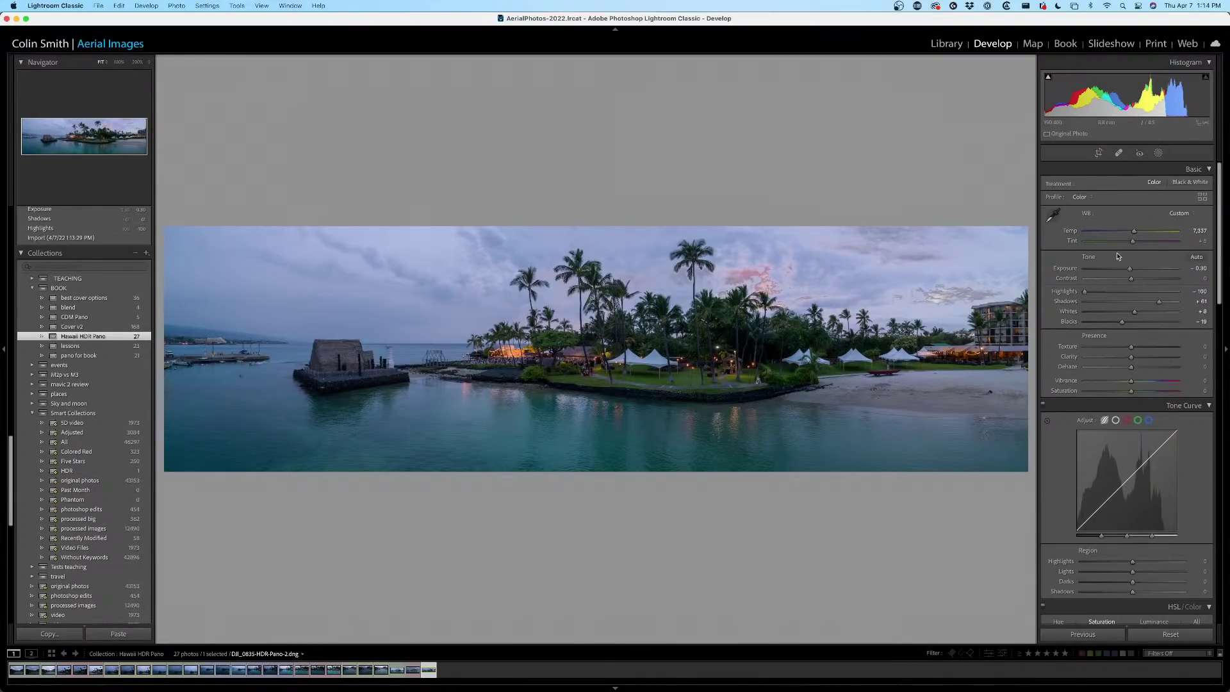
left_click_drag(1131, 268, 1119, 268)
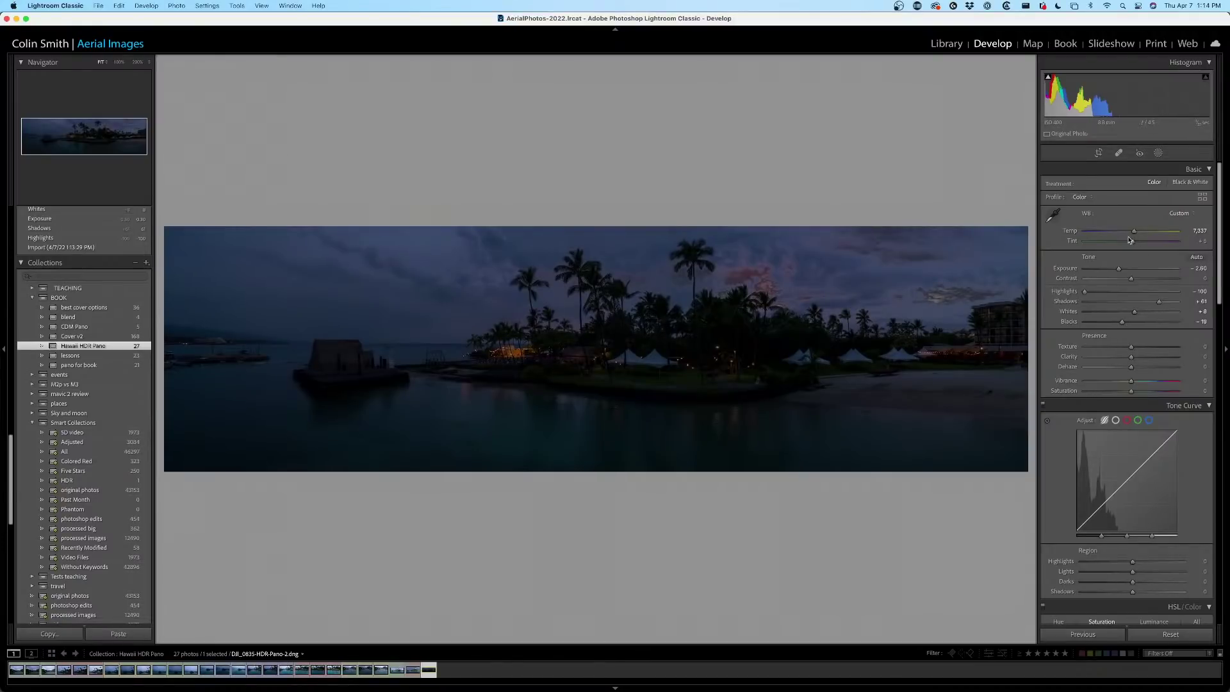
mouse_move(1115, 270)
left_mouse_down()
mouse_move(1147, 269)
mouse_move(1131, 269)
left_mouse_up()
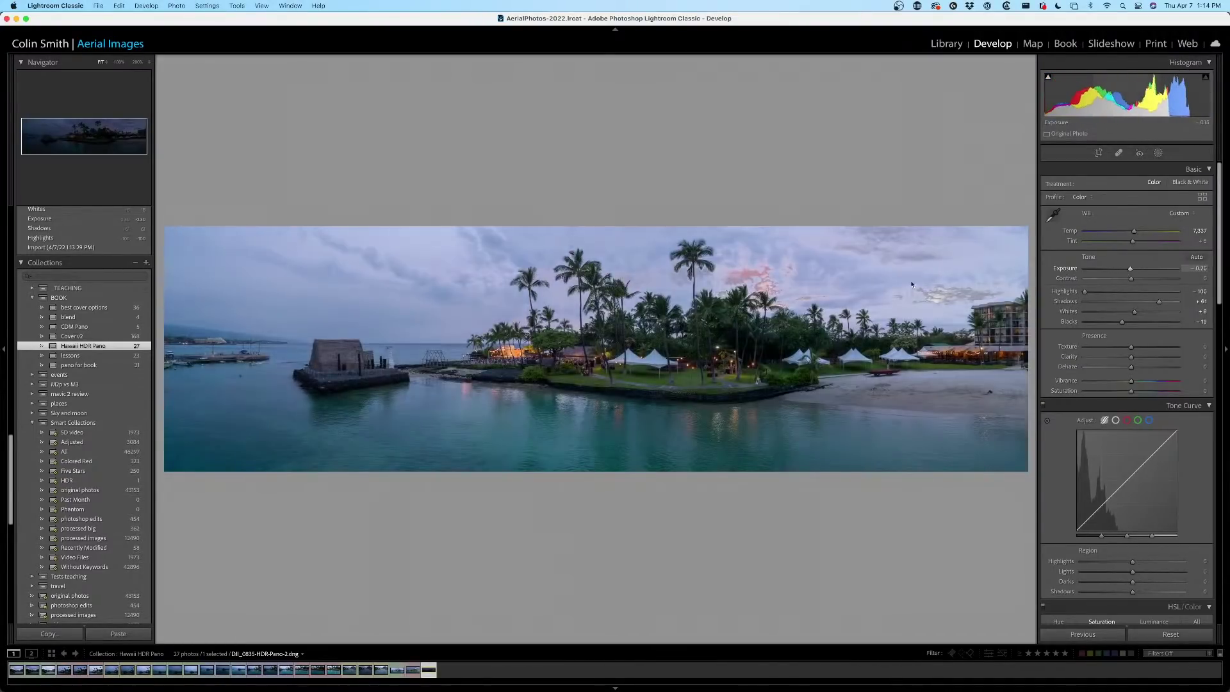
Inspect the panorama at 100%, examining the lit buildings, the palm tree edges and the cloud detail above the beach and hotel.
left_click(537, 351)
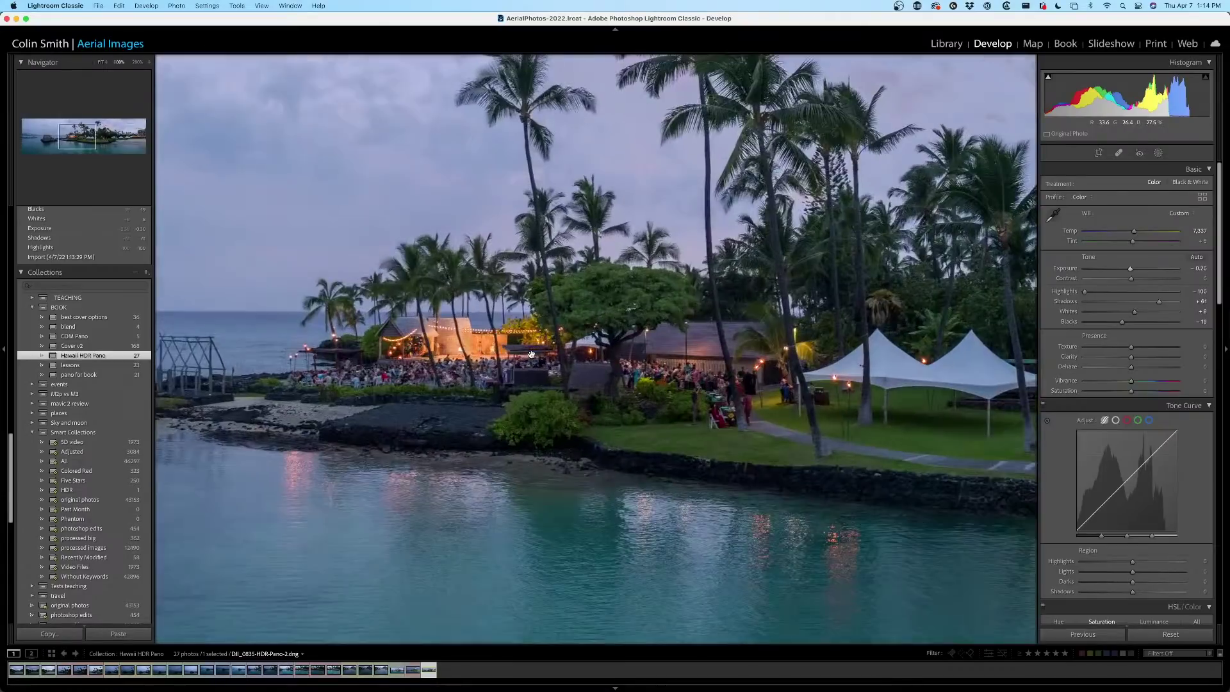
left_click_drag(806, 199, 358, 266)
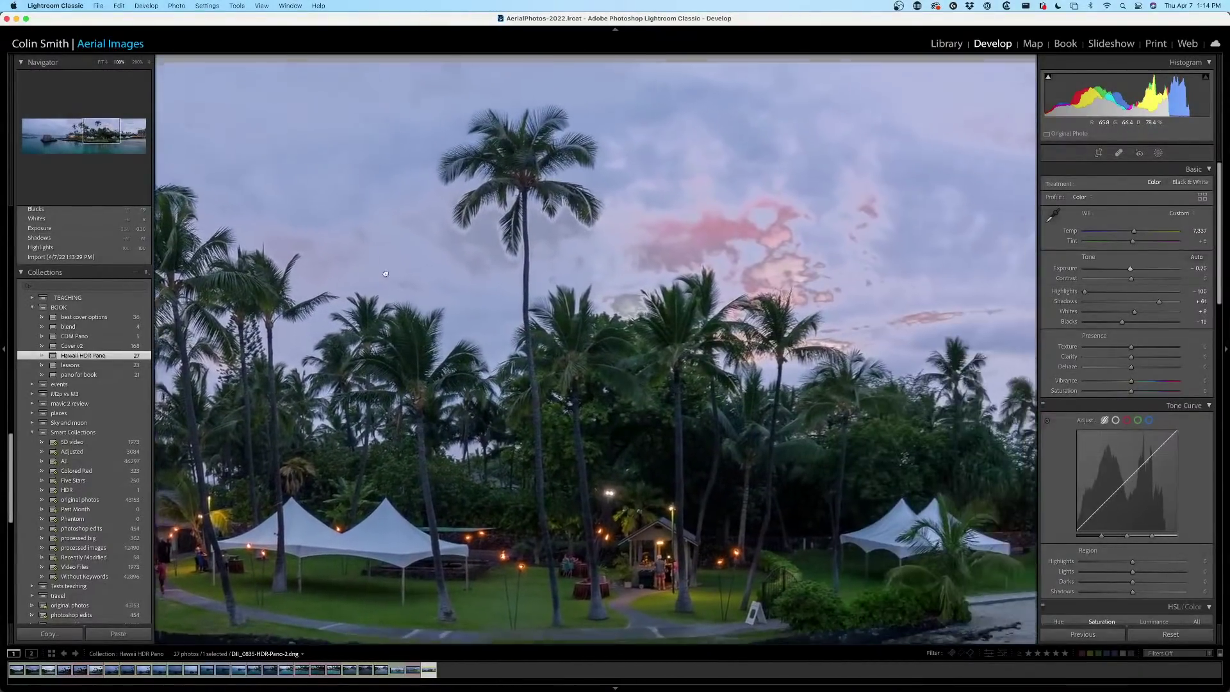
left_click_drag(647, 289, 427, 318)
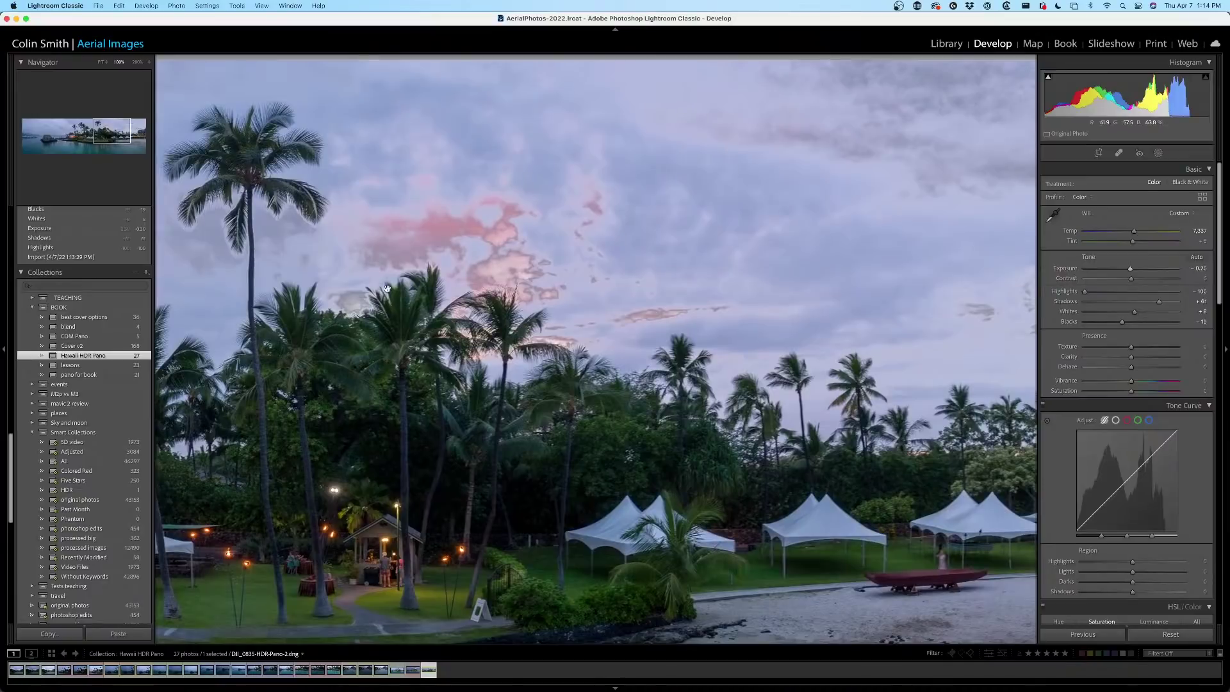
left_click_drag(612, 253, 369, 185)
left_click_drag(923, 234, 804, 227)
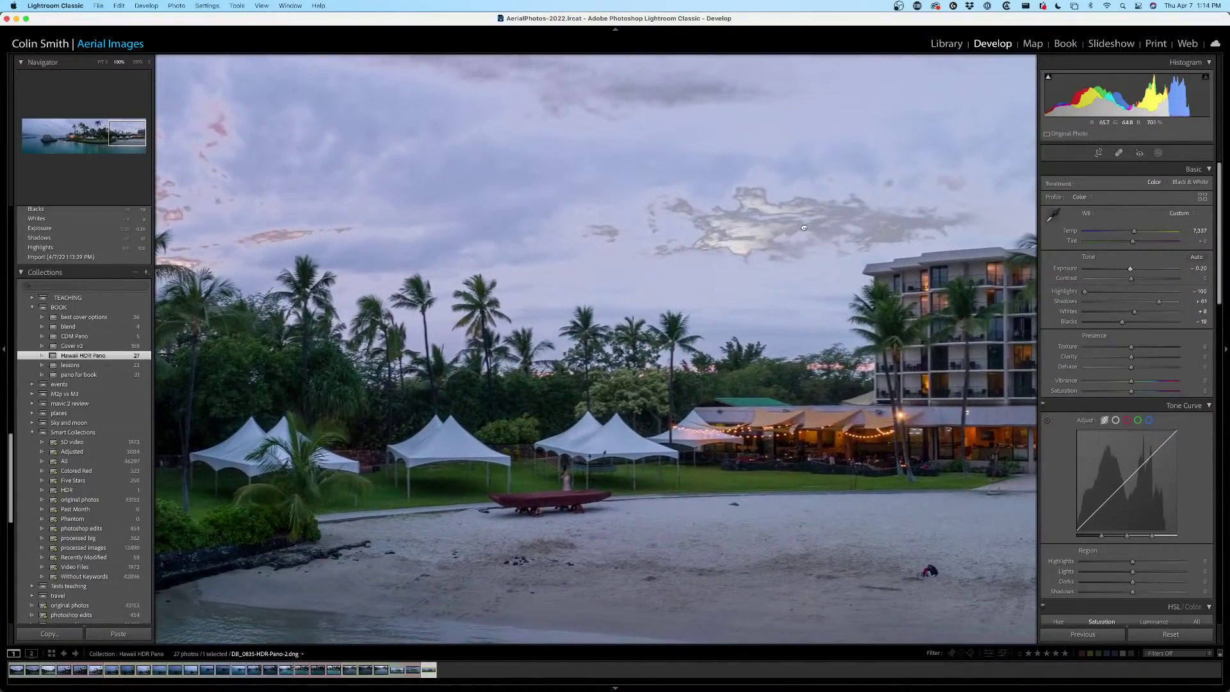
left_click_drag(680, 440, 803, 417)
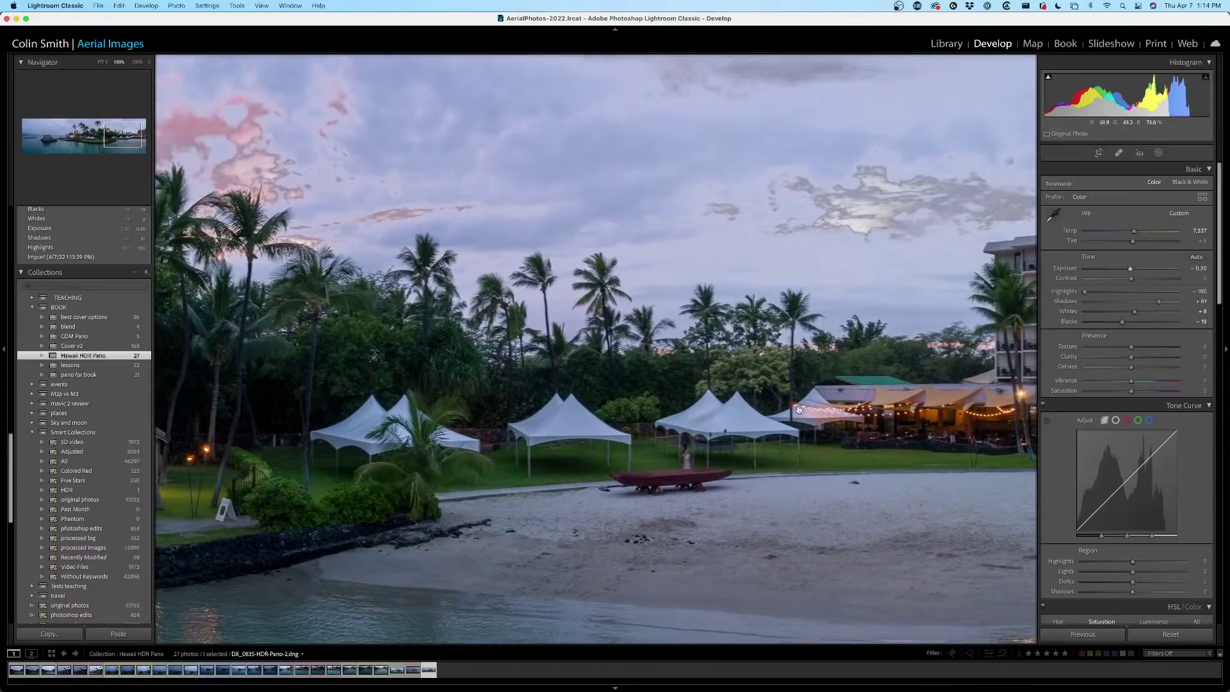
left_click_drag(467, 442, 910, 362)
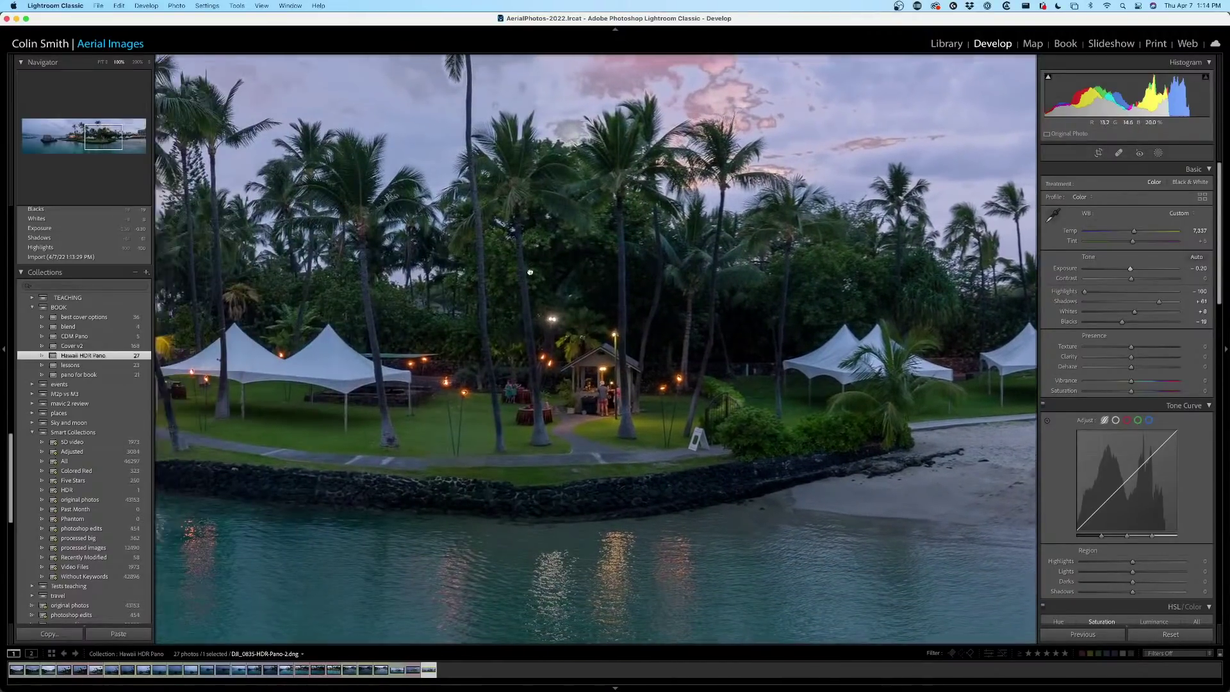
left_click_drag(530, 273, 580, 448)
left_click_drag(586, 164, 588, 263)
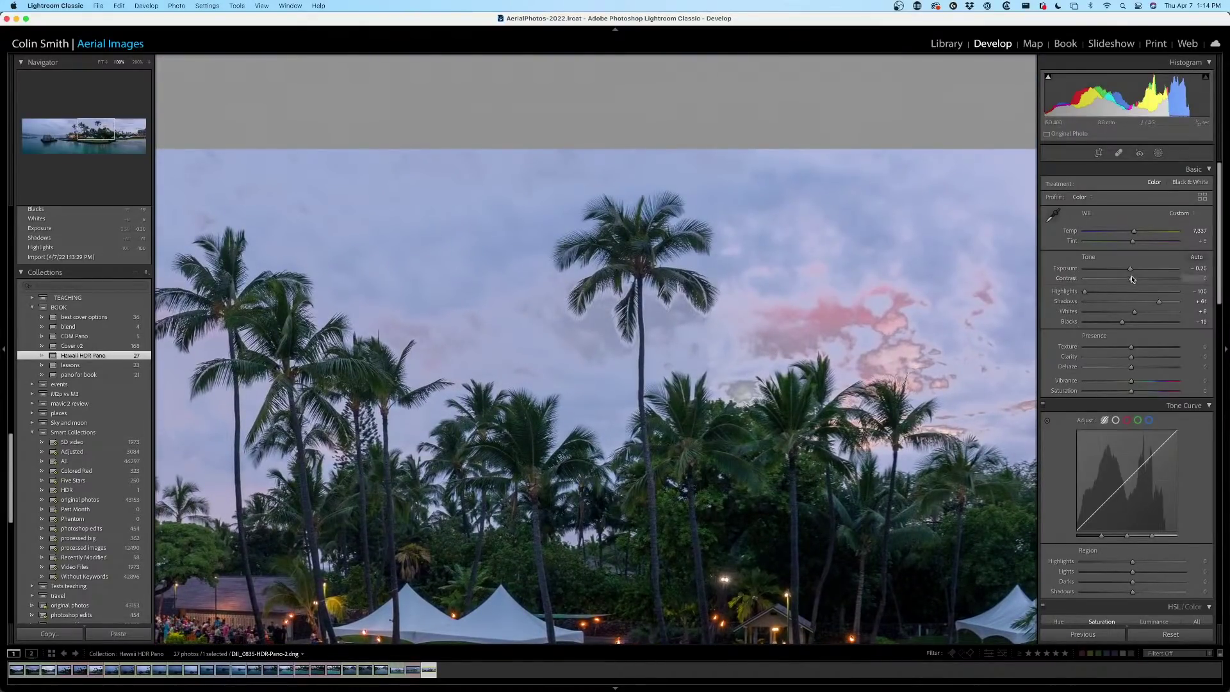
Try contrast at +100 and highlights at 0 on the panorama, restoring contrast to 0 and highlights to -100.
left_click_drag(1132, 279, 1193, 283)
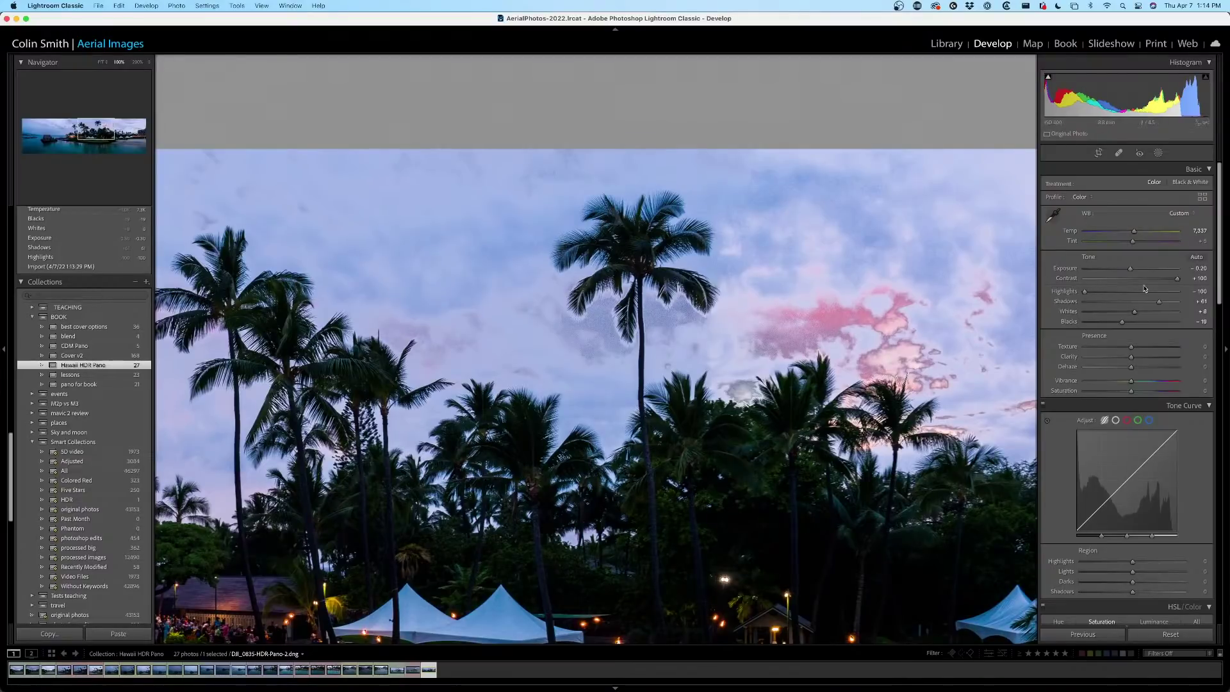
left_click_drag(1175, 279, 1131, 280)
double_click(1085, 291)
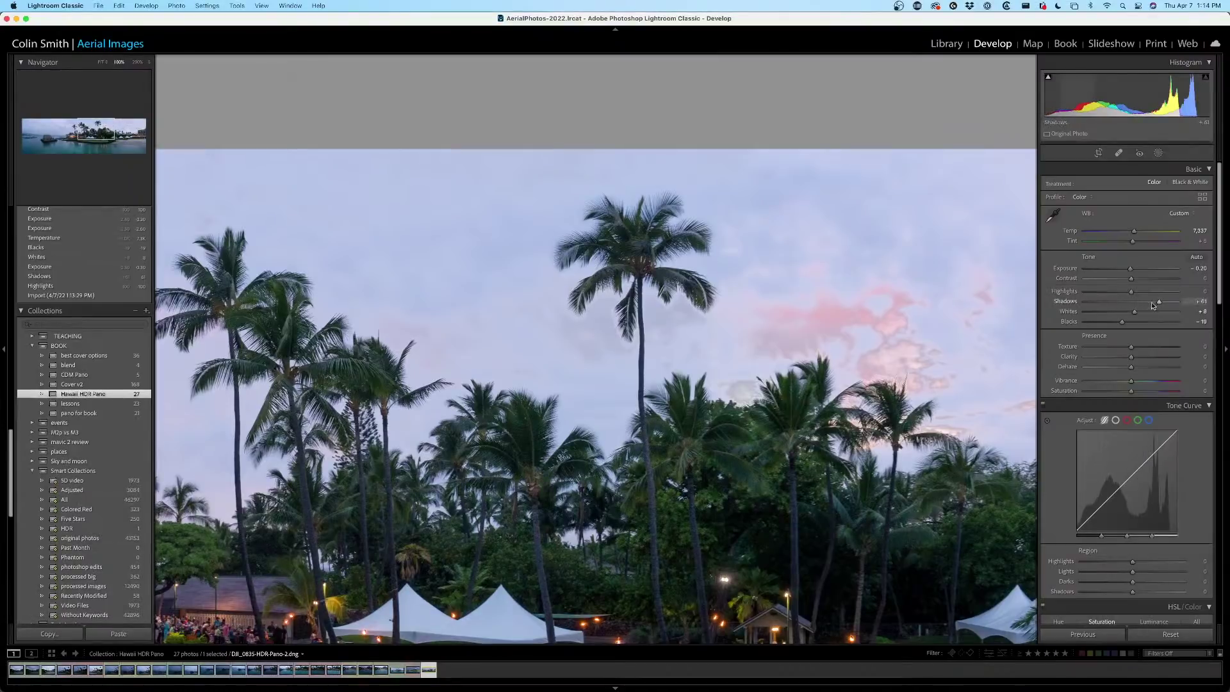
left_click_drag(1132, 292, 1044, 293)
Examine the pink clouds behind the palm trees at 100% against the full panorama, and return to the Library thumbnail grid.
left_click(713, 320)
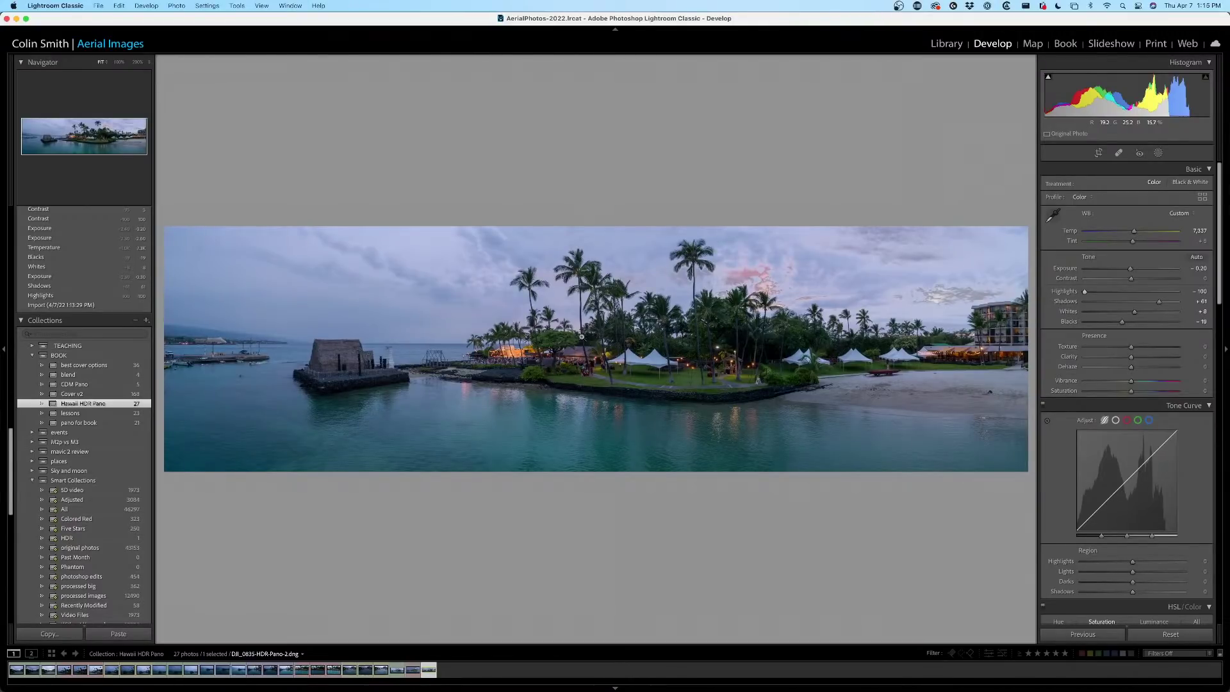
left_click(586, 395)
left_click_drag(809, 309, 590, 404)
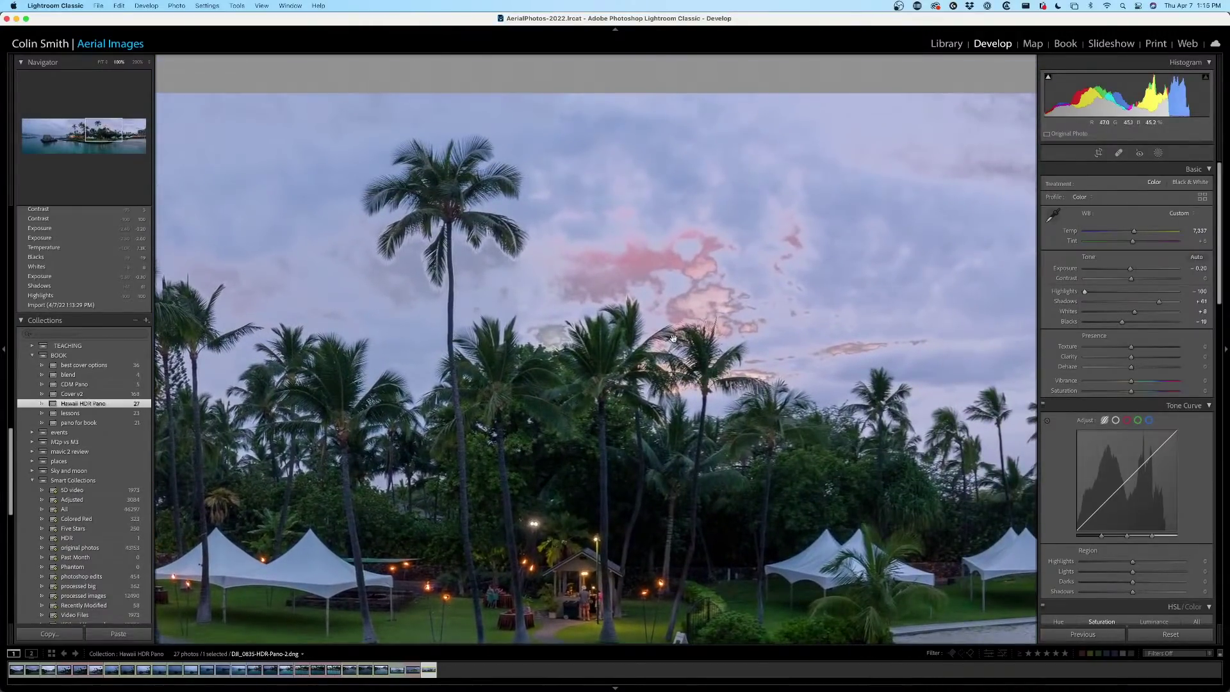
left_click(752, 247)
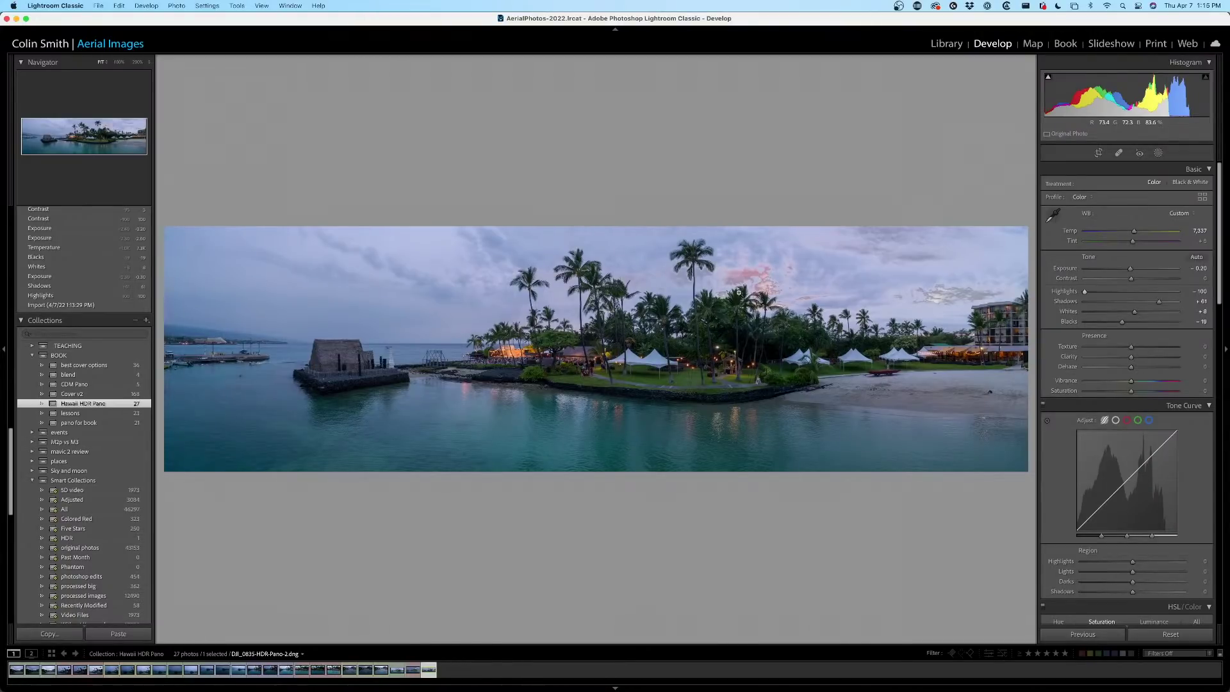
left_click(779, 273)
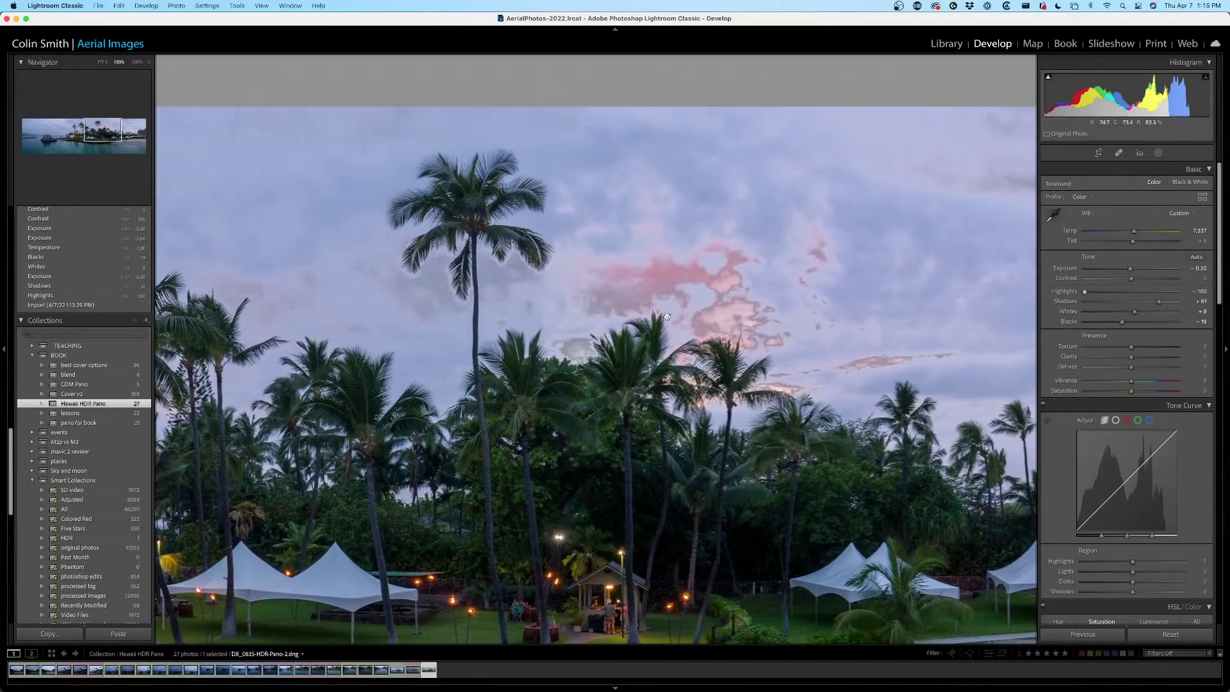
left_click(711, 306)
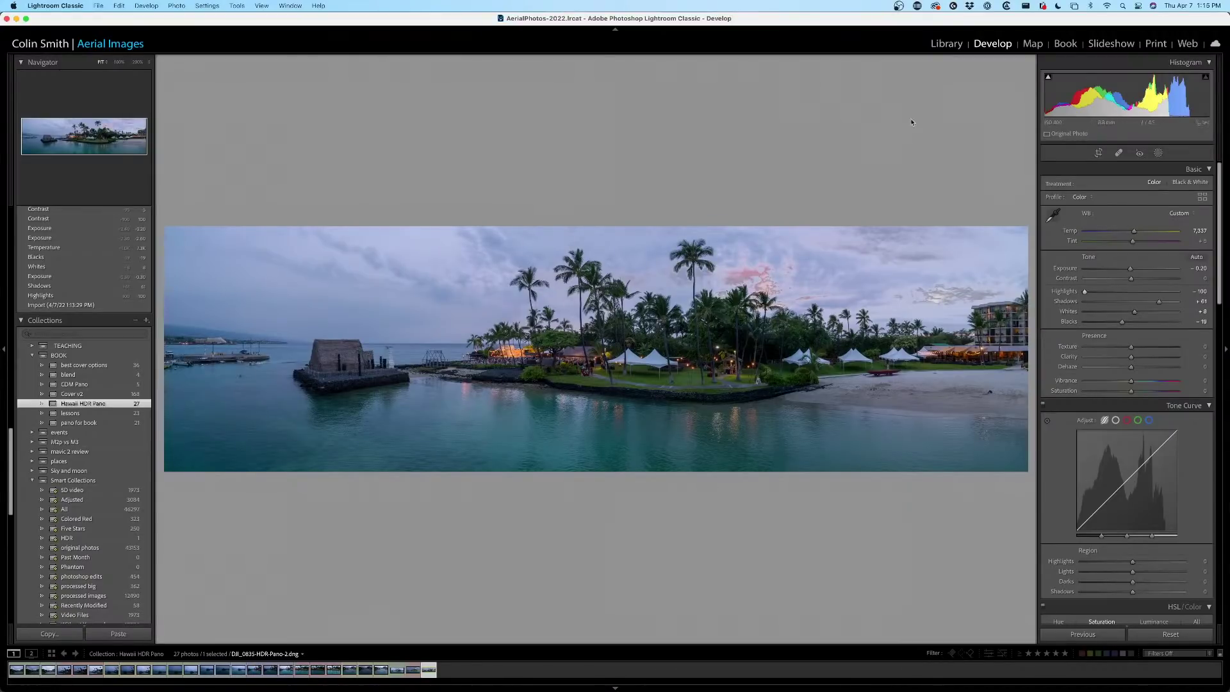
left_click(955, 47)
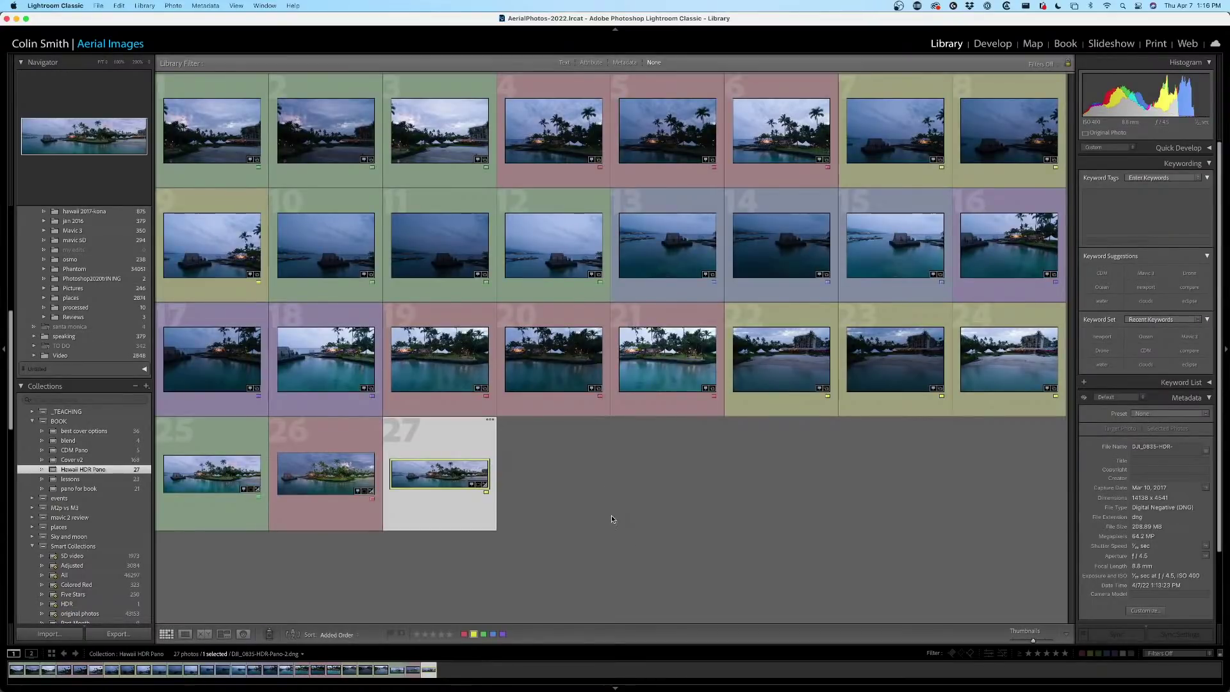
Select the bracketed photos 1 to 3 and open an HDR Photo Merge preview for them.
left_click(612, 519)
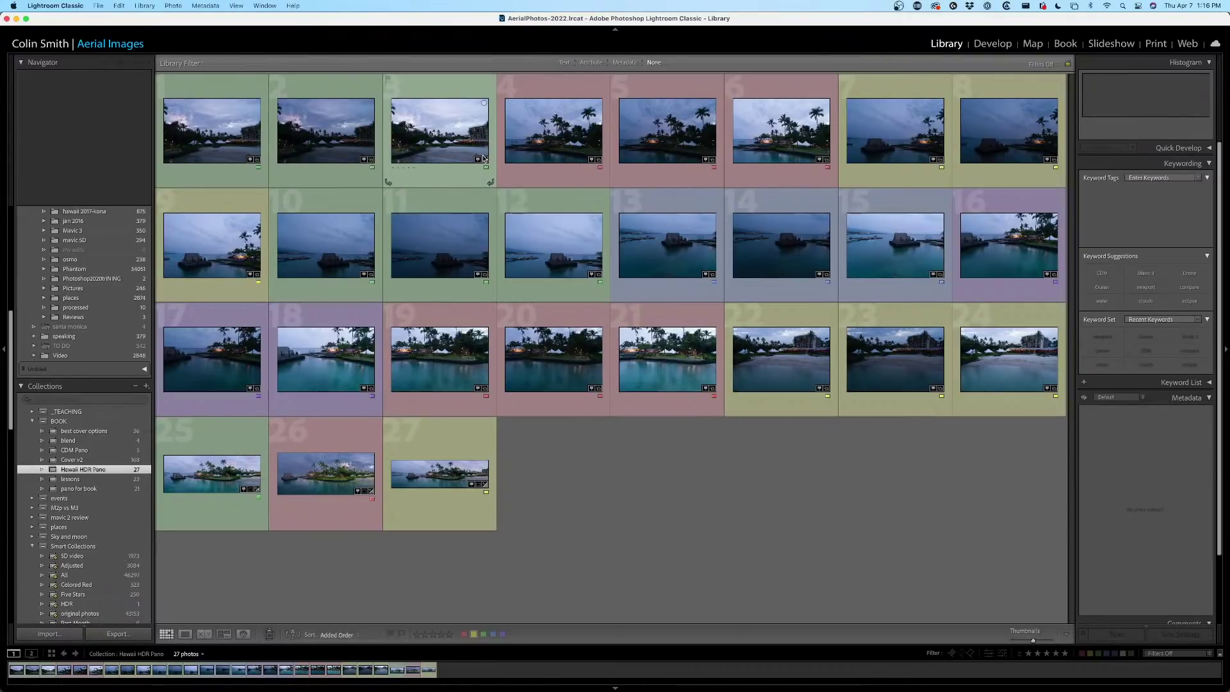
left_click(424, 140)
left_click(226, 132, "shift")
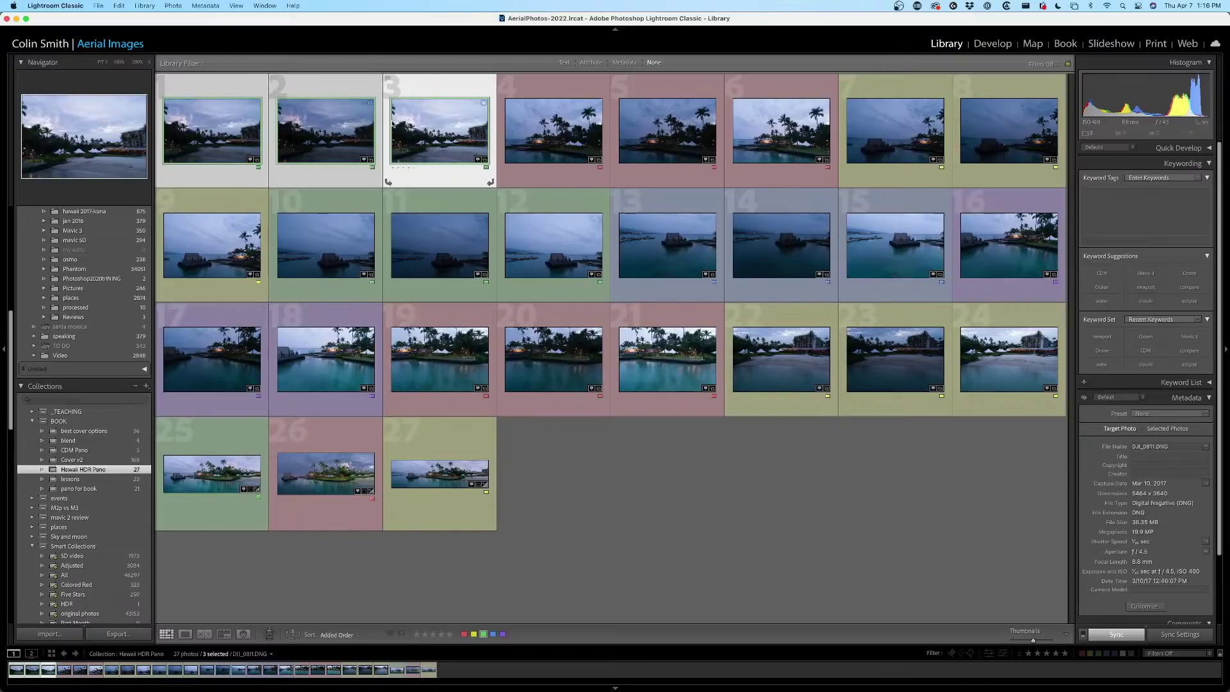
right_click(428, 118)
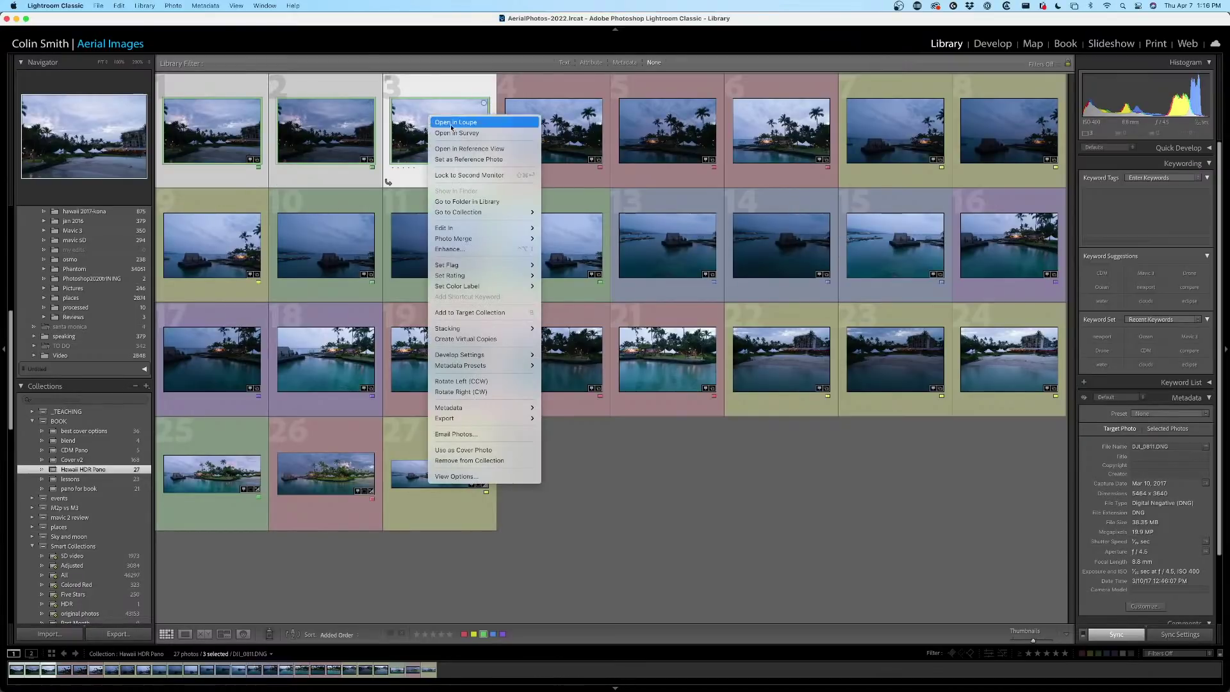
mouse_move(457, 228)
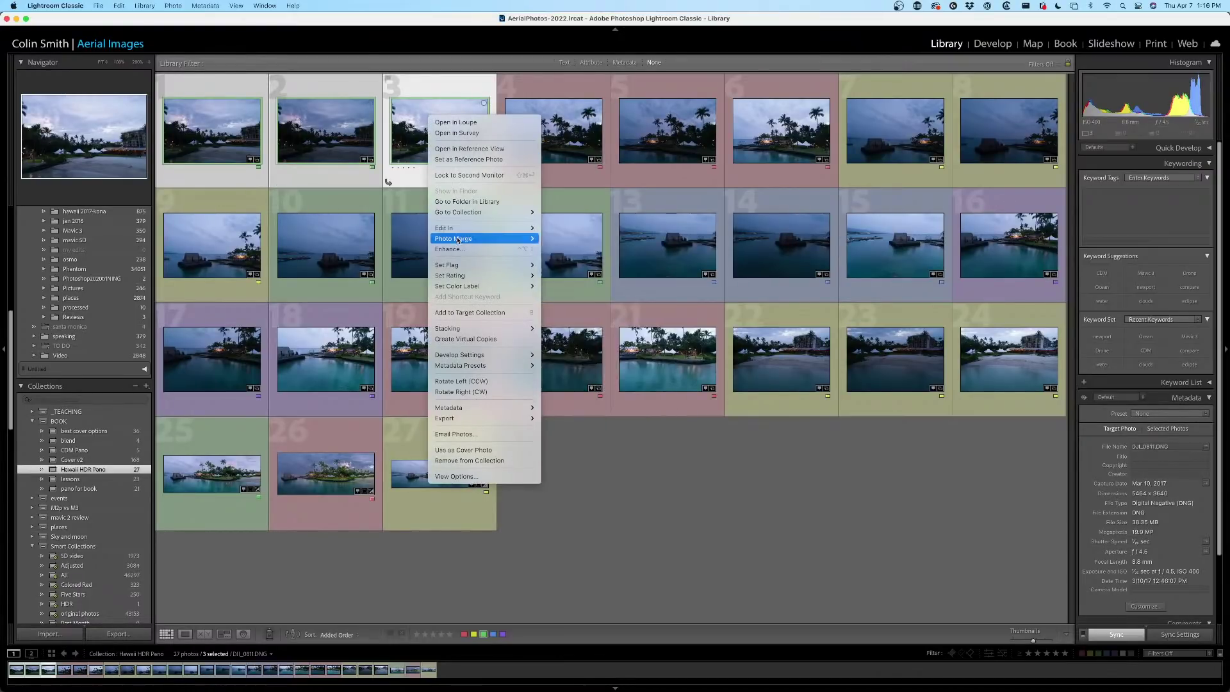
mouse_move(459, 238)
left_click(567, 239)
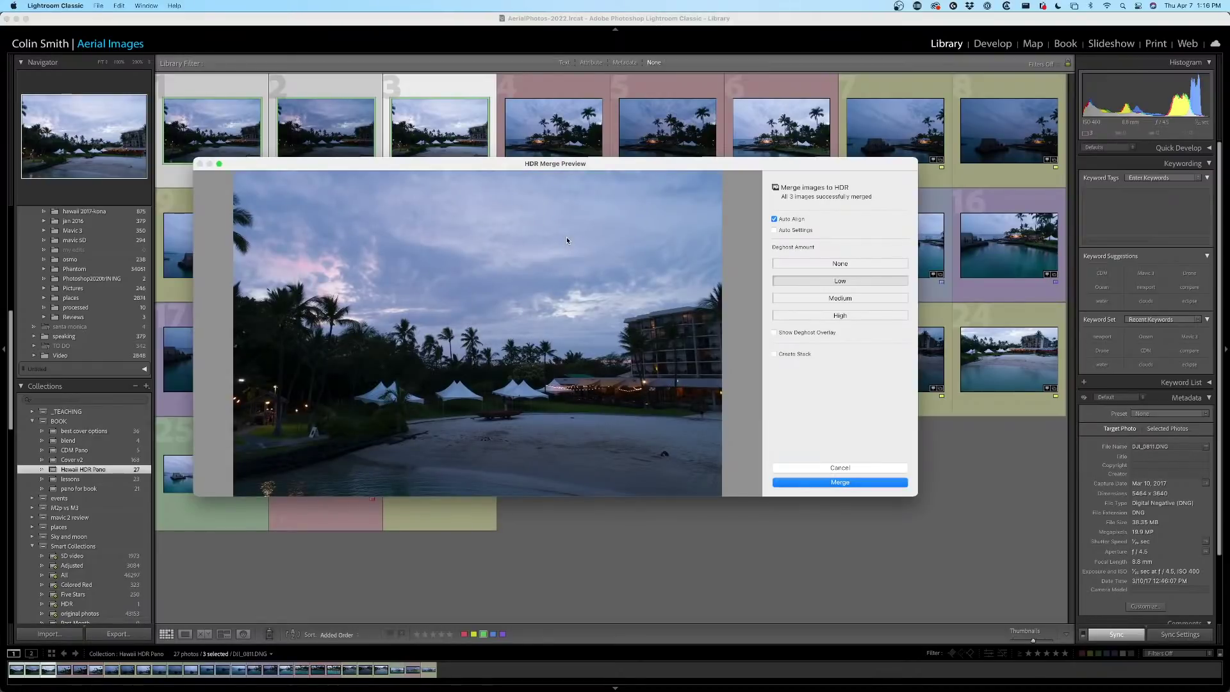
Compare the None, Low, Medium and High deghost amounts in the HDR preview, checking the deghost overlay, and return to Low.
left_click(827, 263)
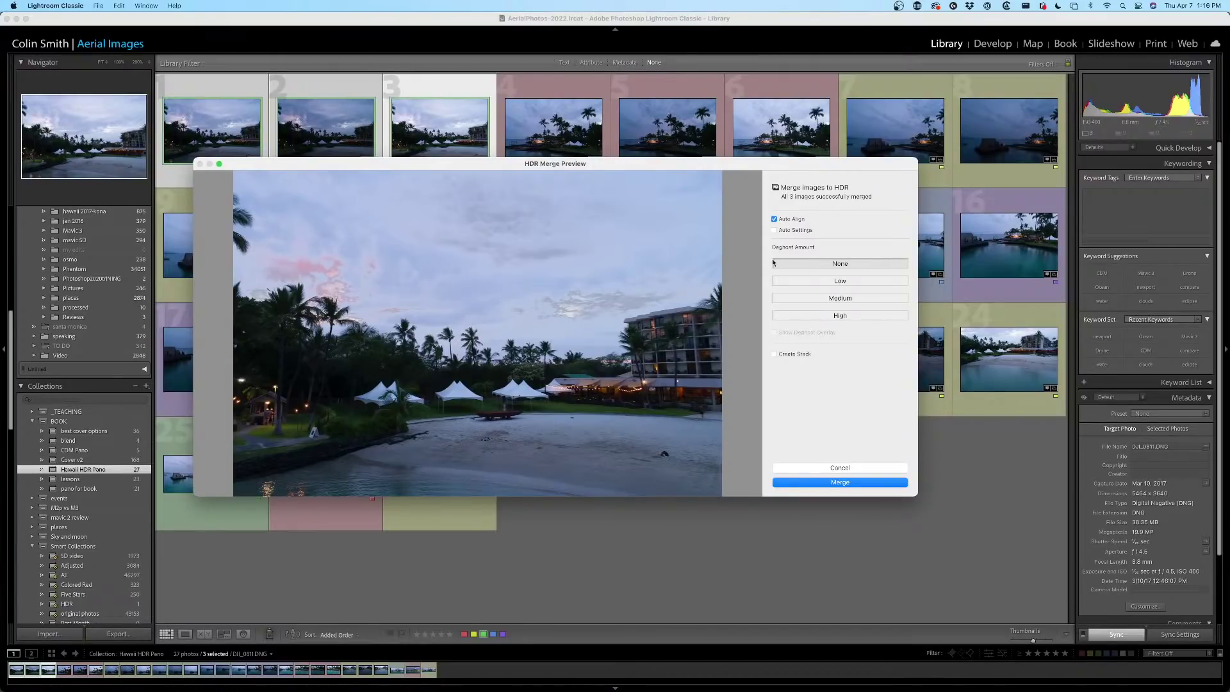
left_click(853, 282)
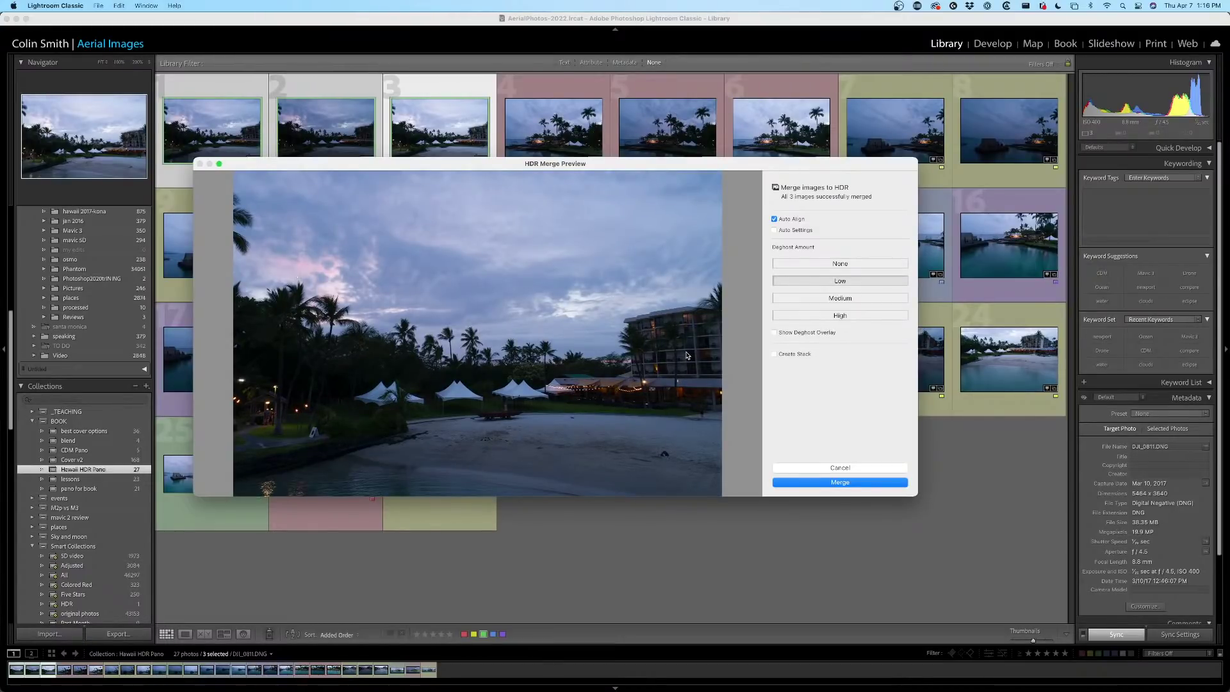
left_click(801, 332)
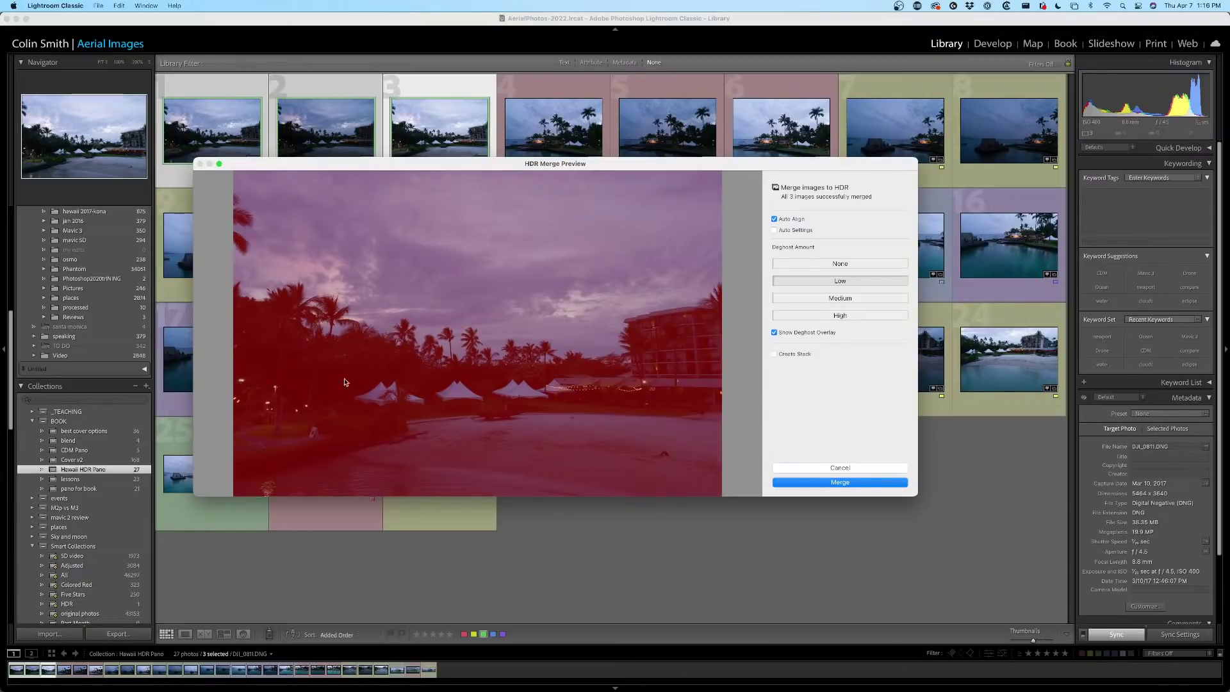
left_click(850, 299)
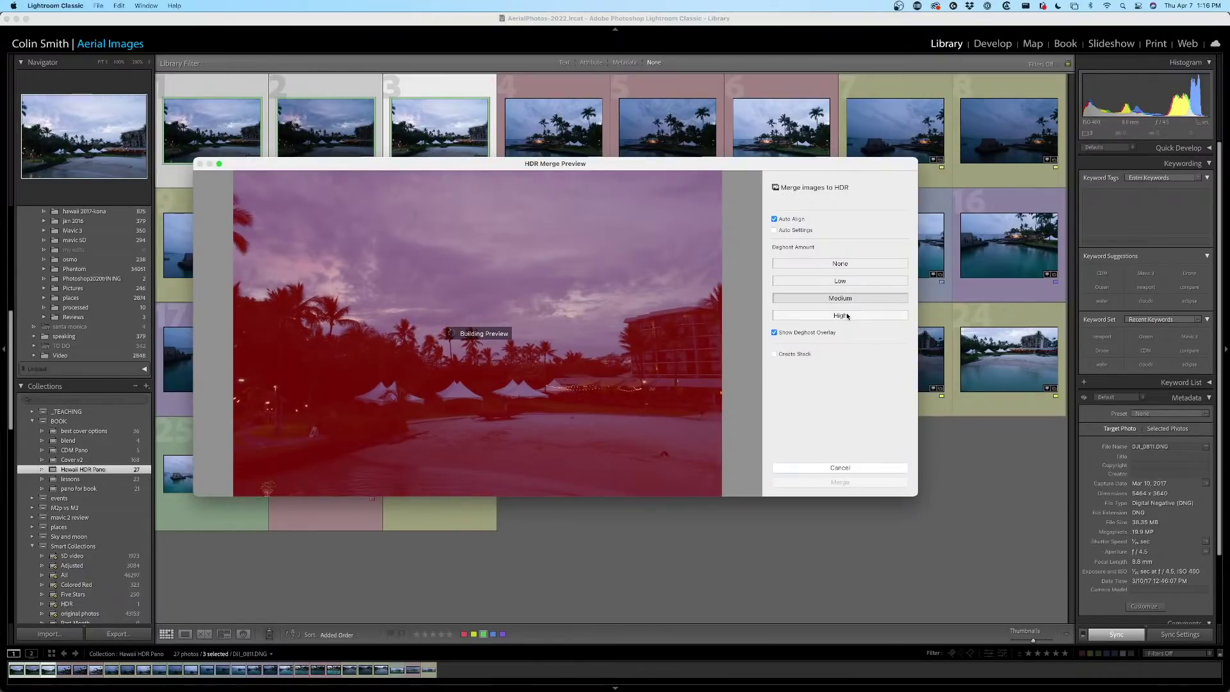
left_click(843, 316)
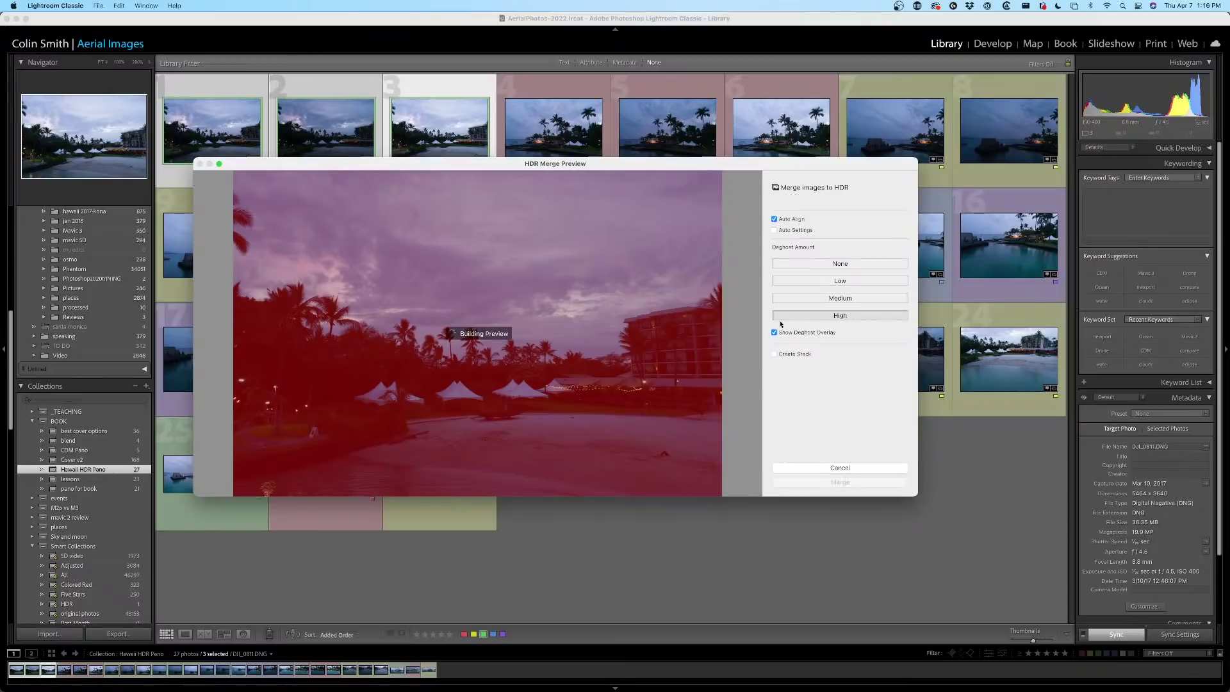
left_click(775, 333)
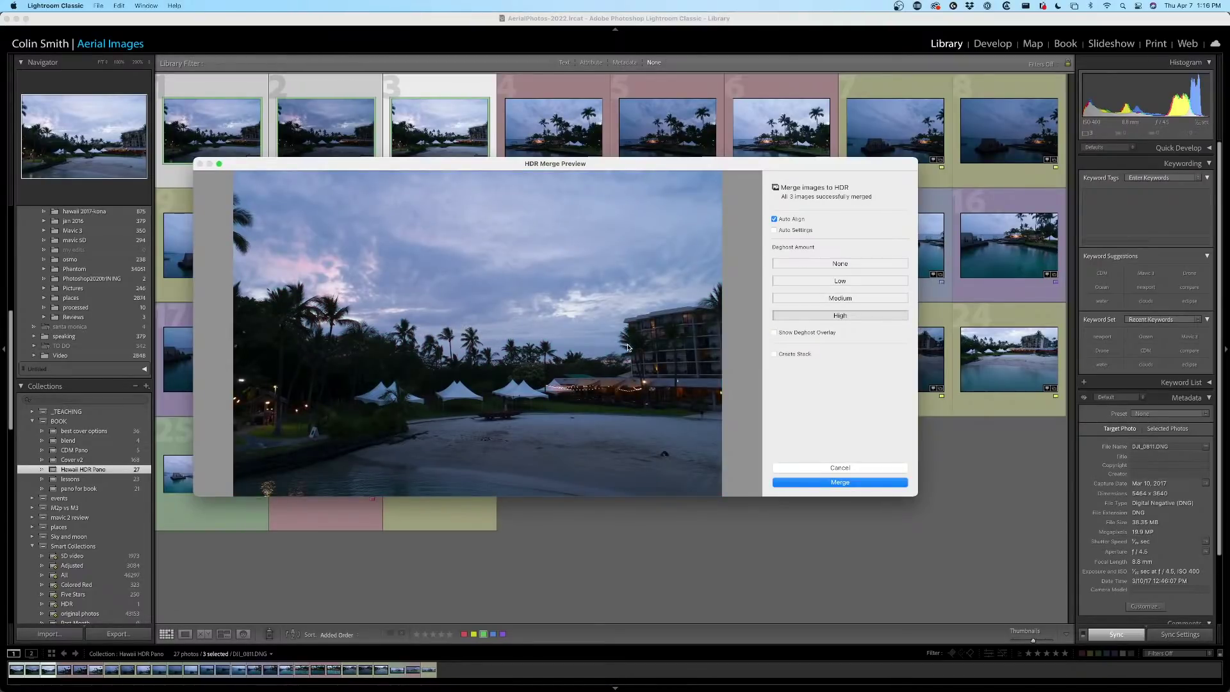
left_click(837, 281)
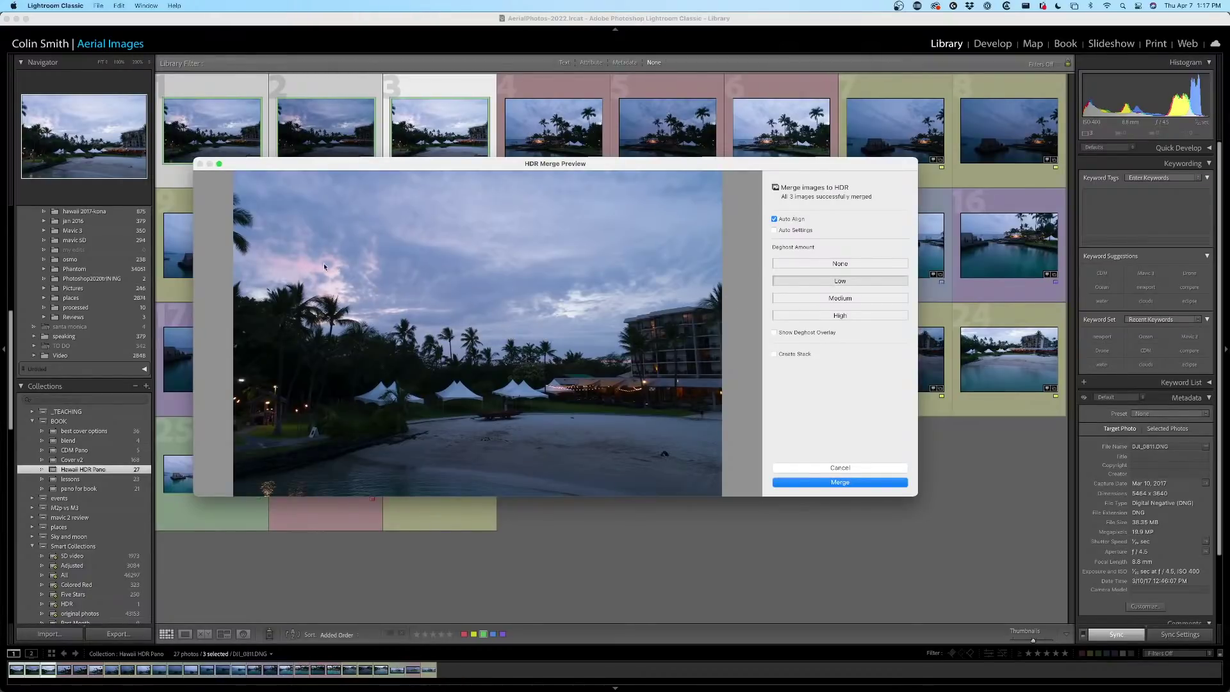
left_click(832, 264)
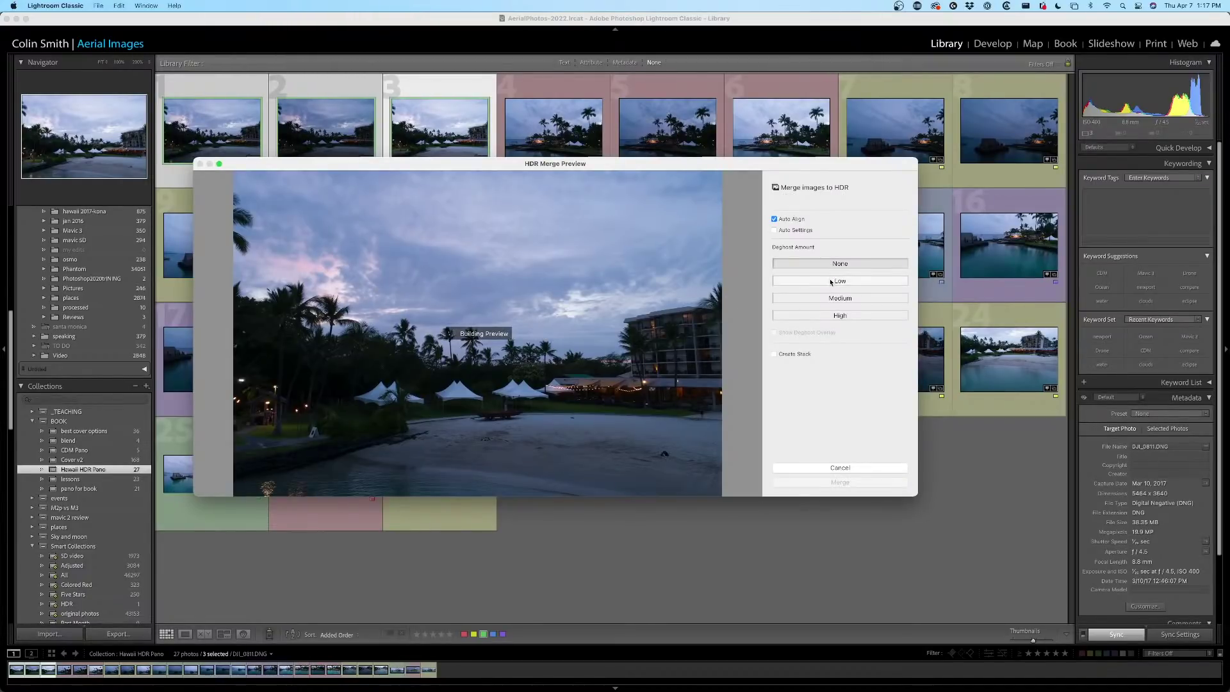
left_click(831, 282)
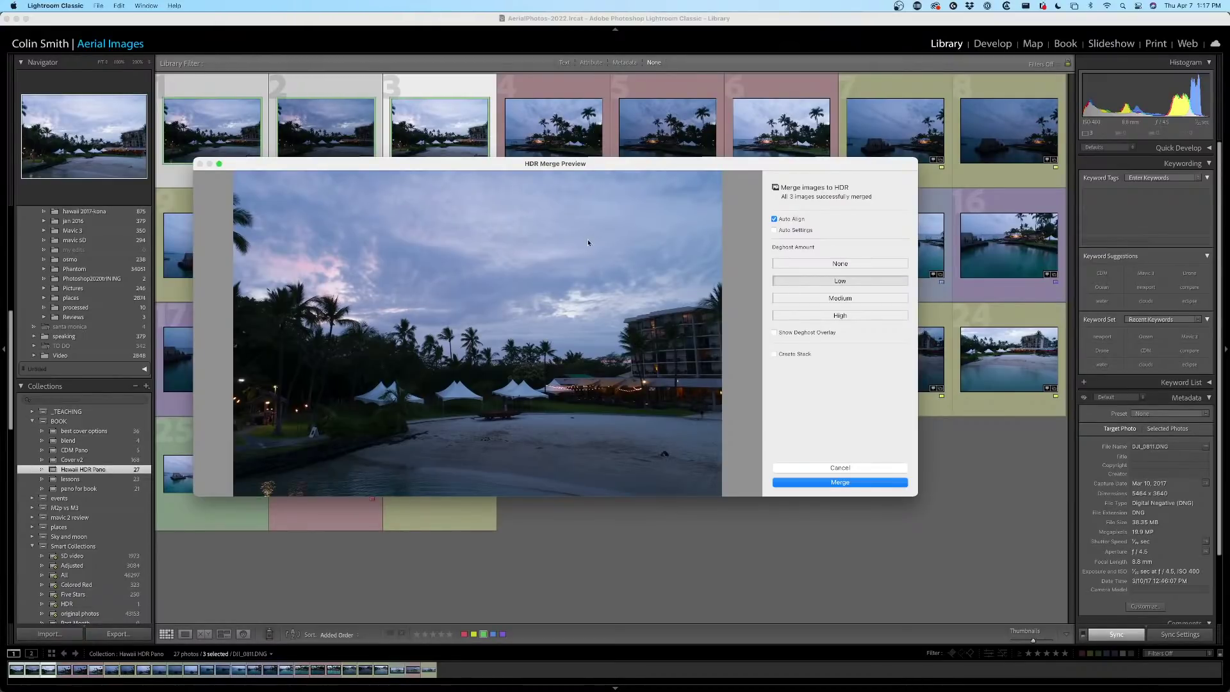
Try Auto Settings on and off, and preview the merge without Auto Align at deghost amount None.
left_click(797, 231)
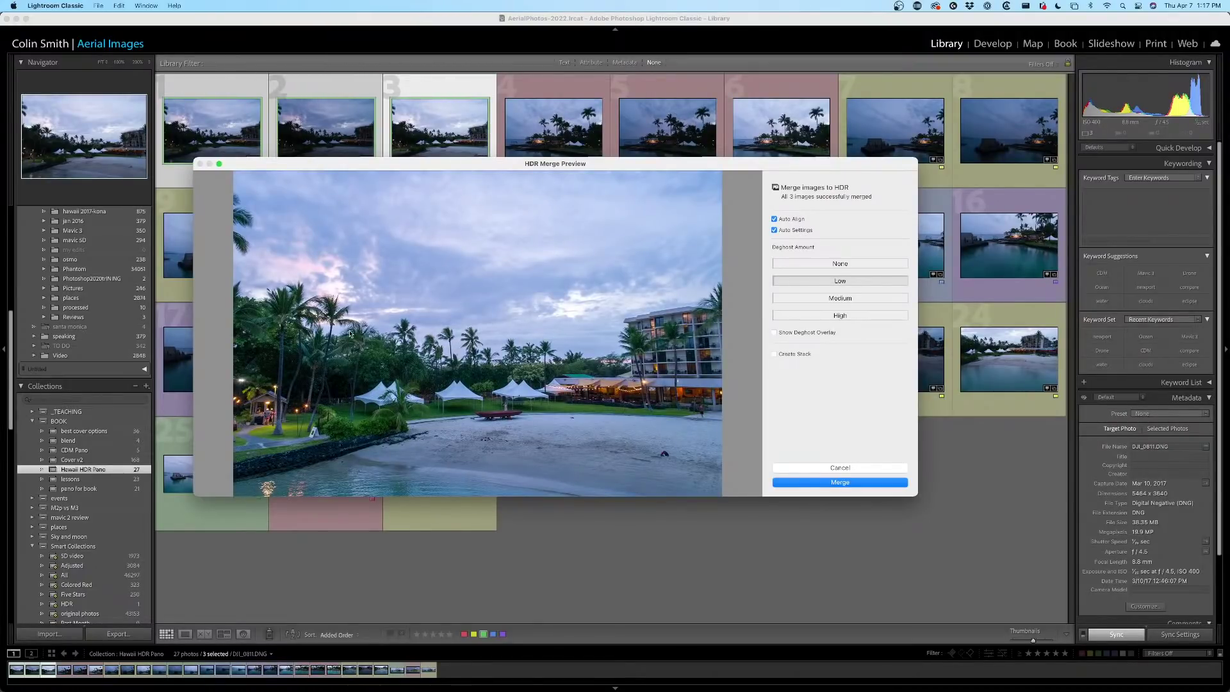
left_click(775, 230)
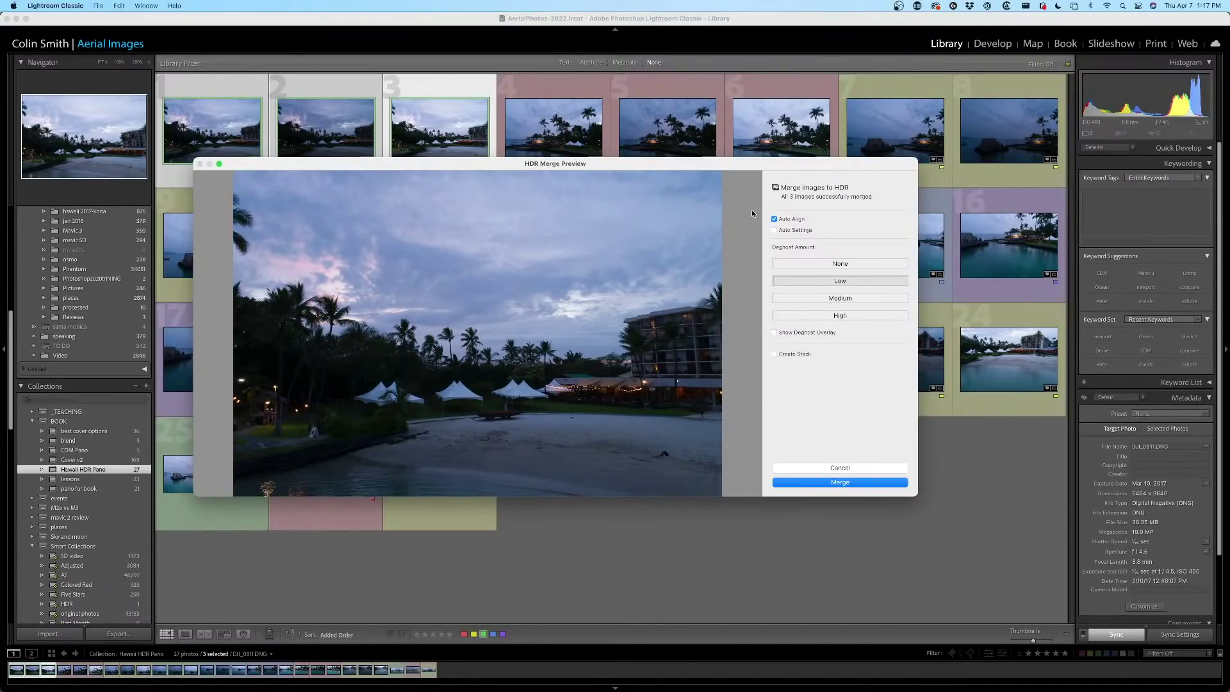
left_click(775, 219)
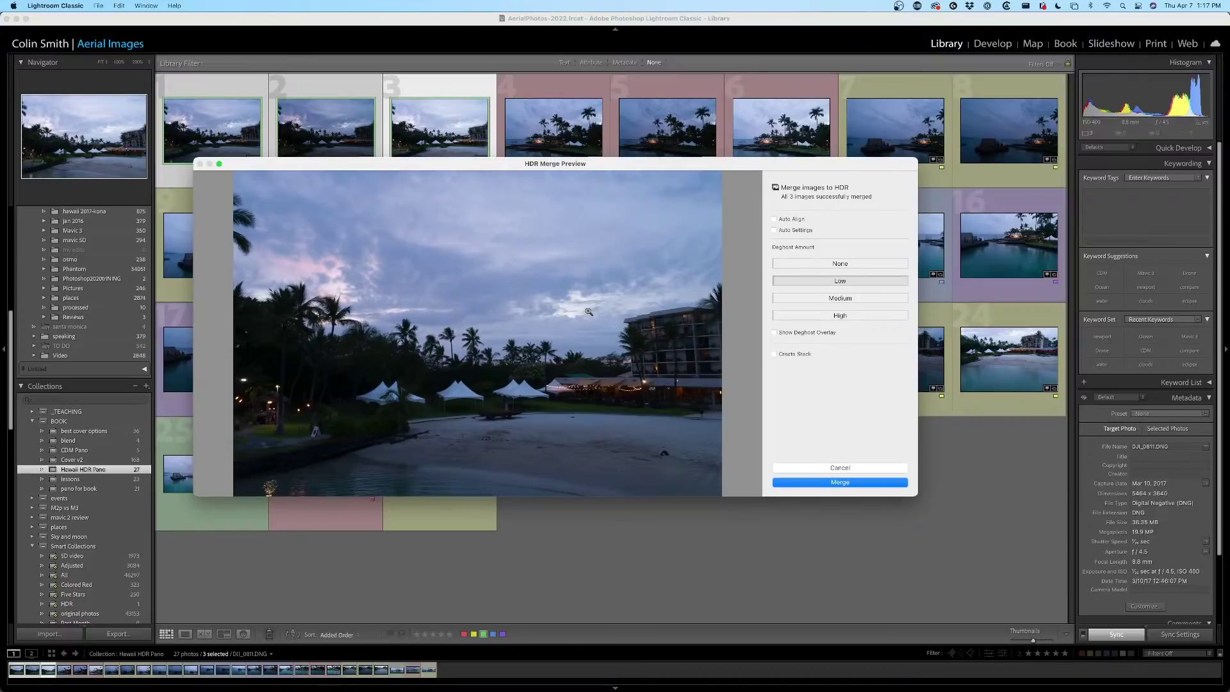
left_click(809, 264)
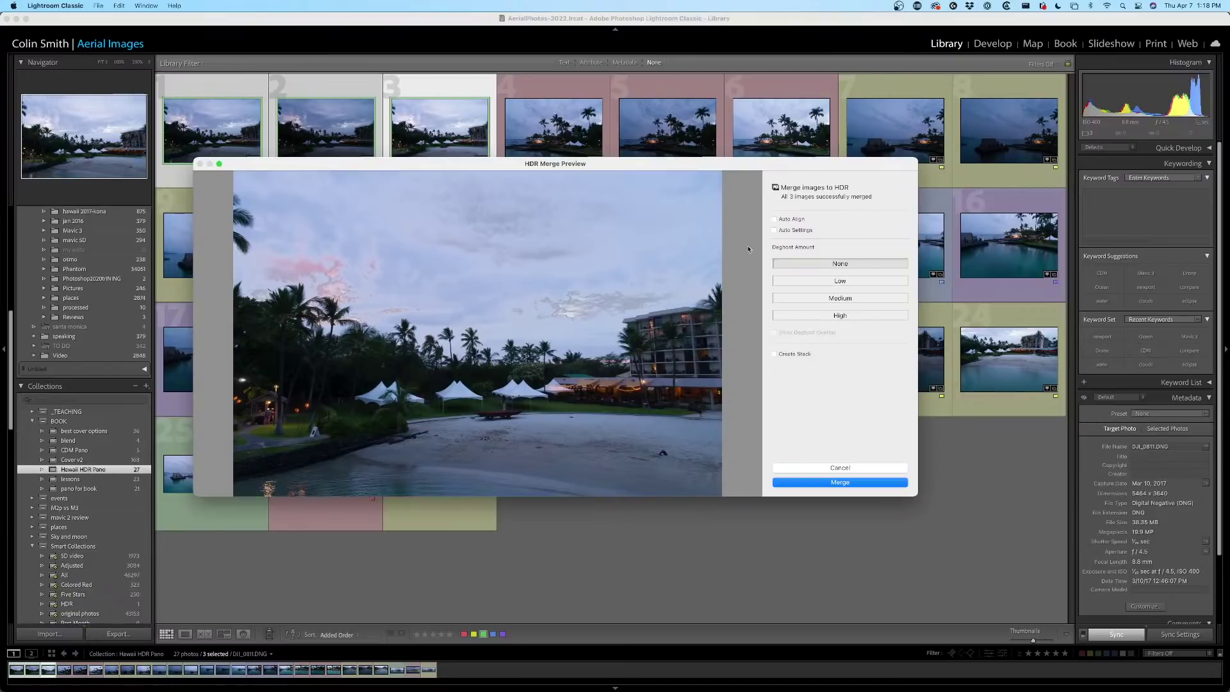
Turn Auto Align on, set the deghost amount to Low, and merge photos 1 to 3 into an HDR.
left_click(775, 220)
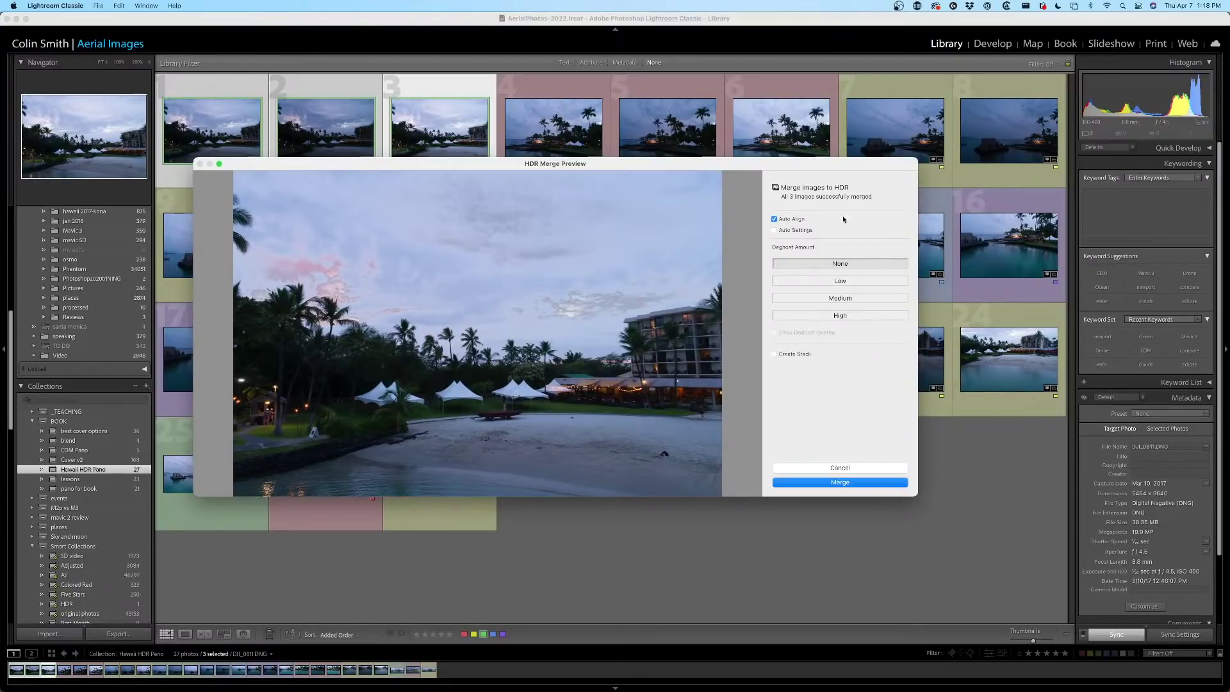
left_click(827, 281)
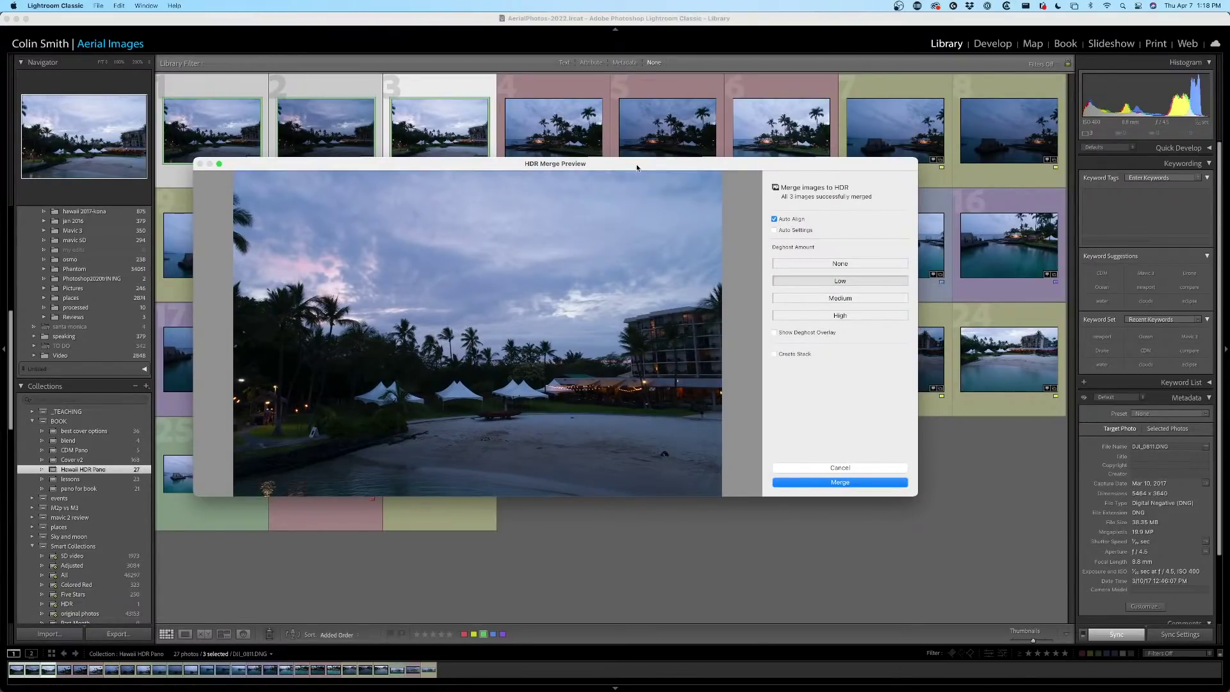
left_click(841, 483)
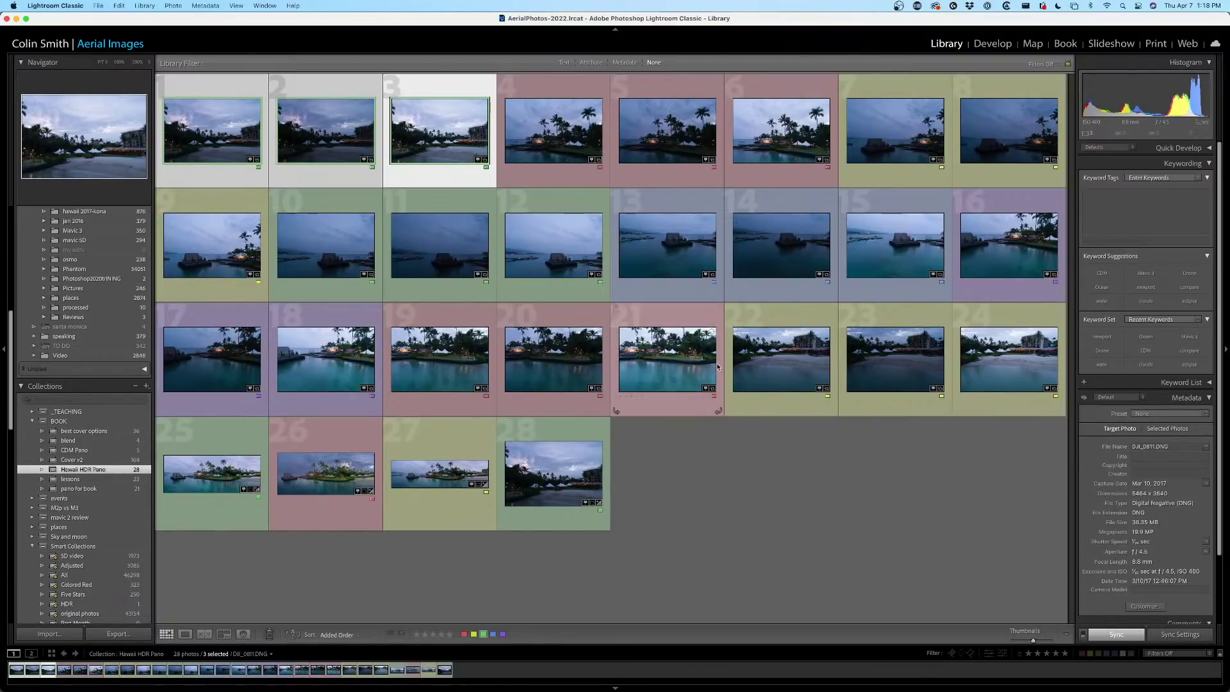
Merge the bracketed photos 4 to 6 into an HDR through the merge preview, using the Low deghost amount.
left_click(539, 123)
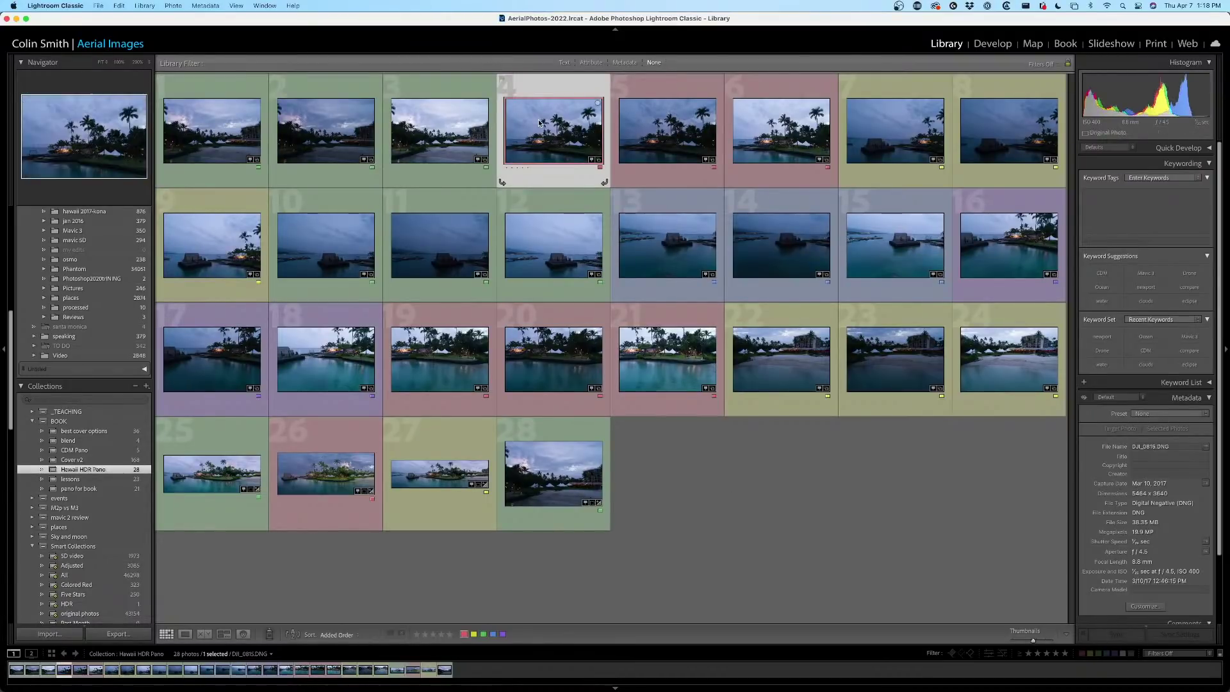
left_click(804, 131, "shift")
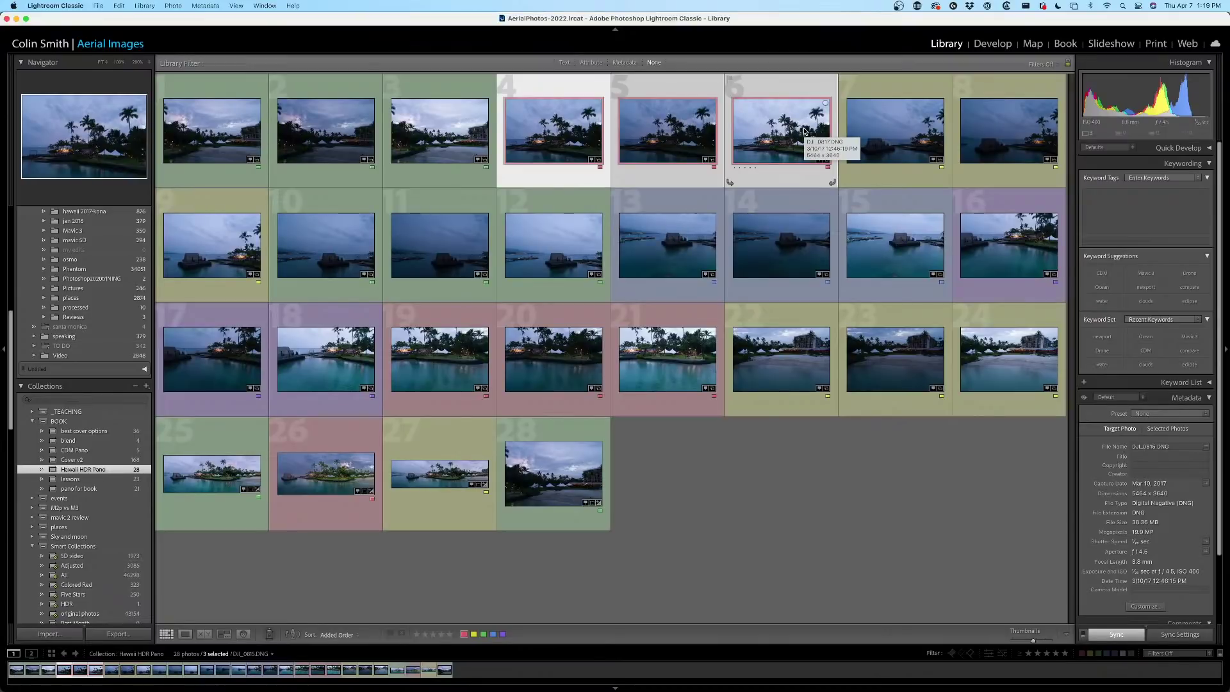
key("ctrl+h")
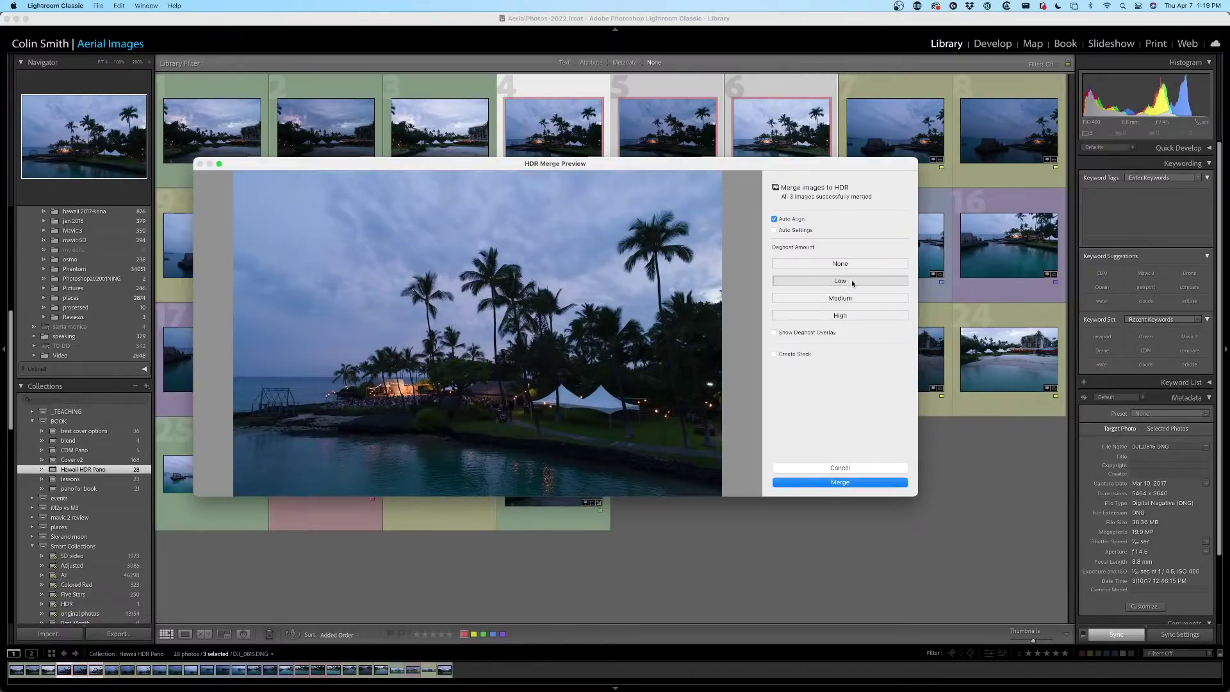
left_click(829, 486)
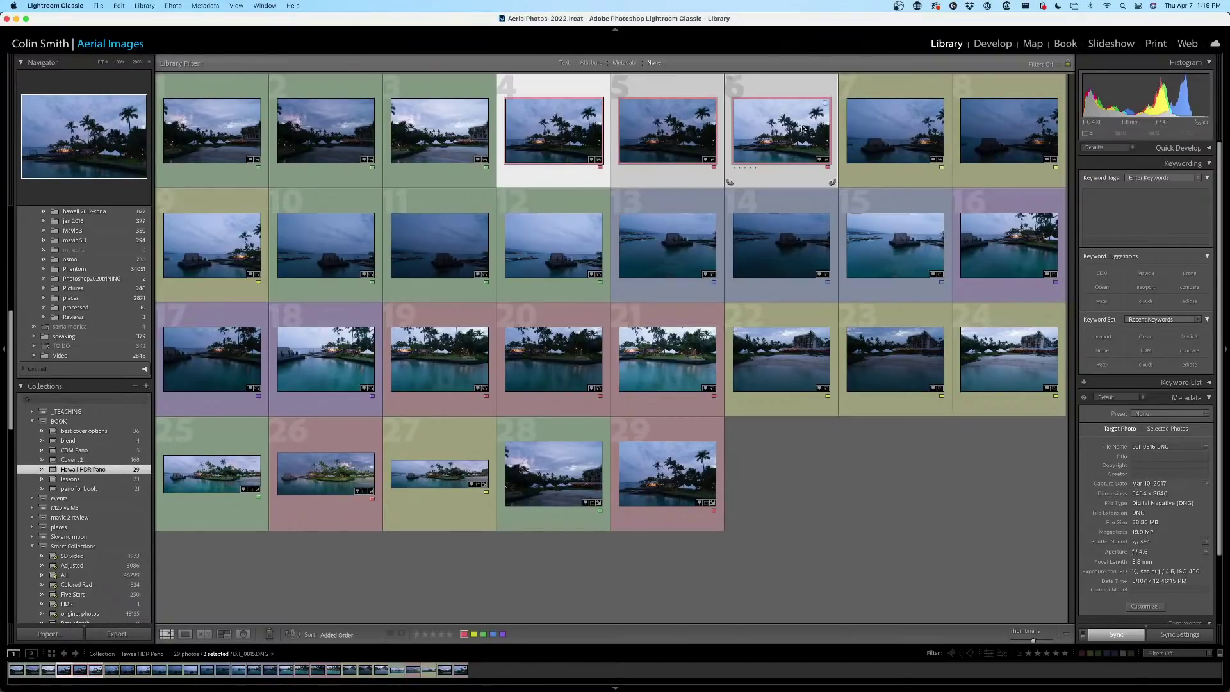
Merge the bracketed photos 7 to 9 into an HDR with the last-used settings, skipping the merge preview.
left_click(910, 122)
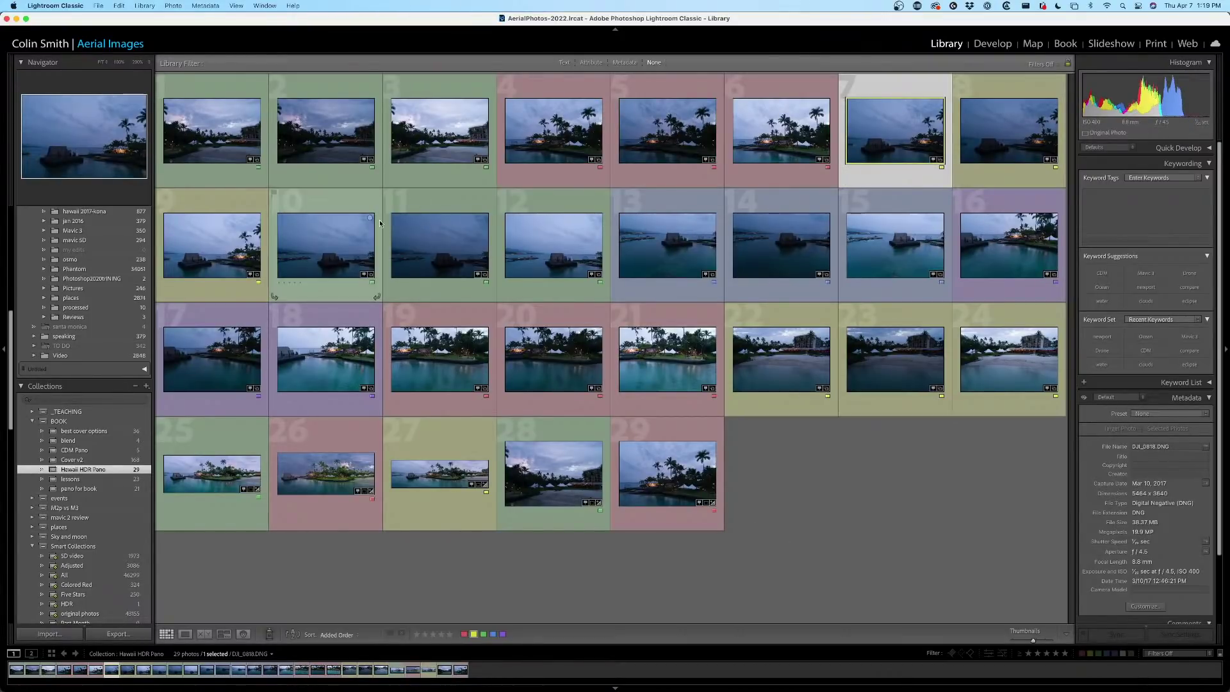
left_click(238, 208, "shift")
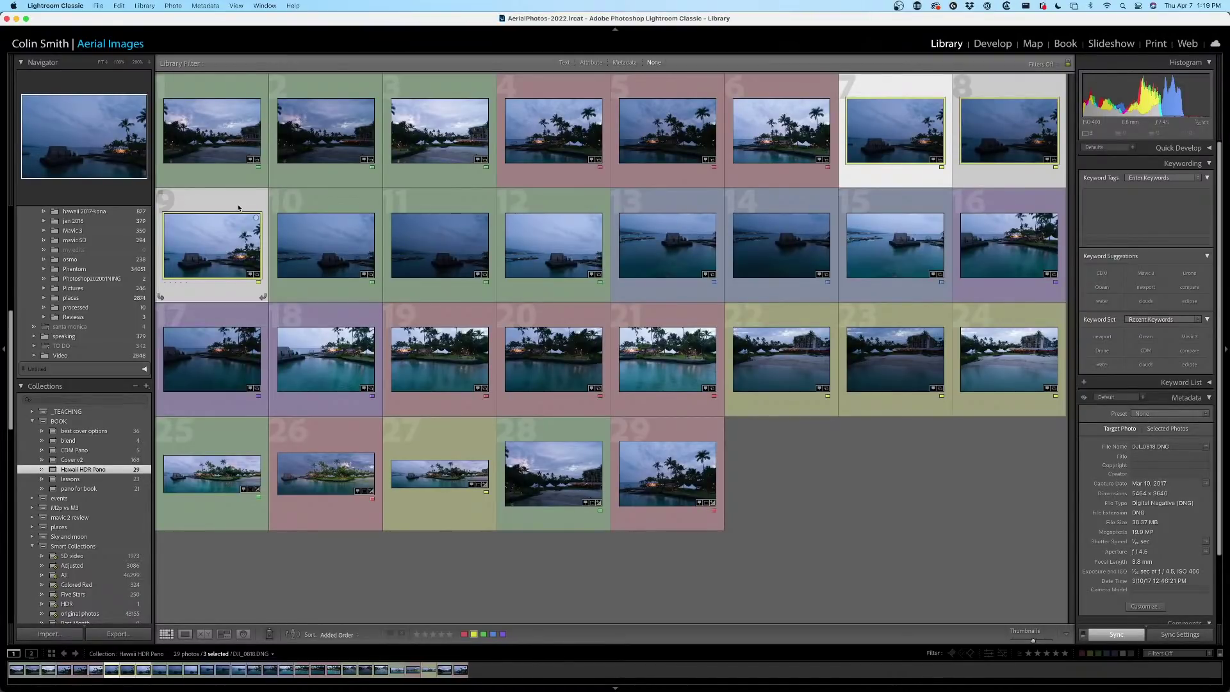
key("super+shift+h")
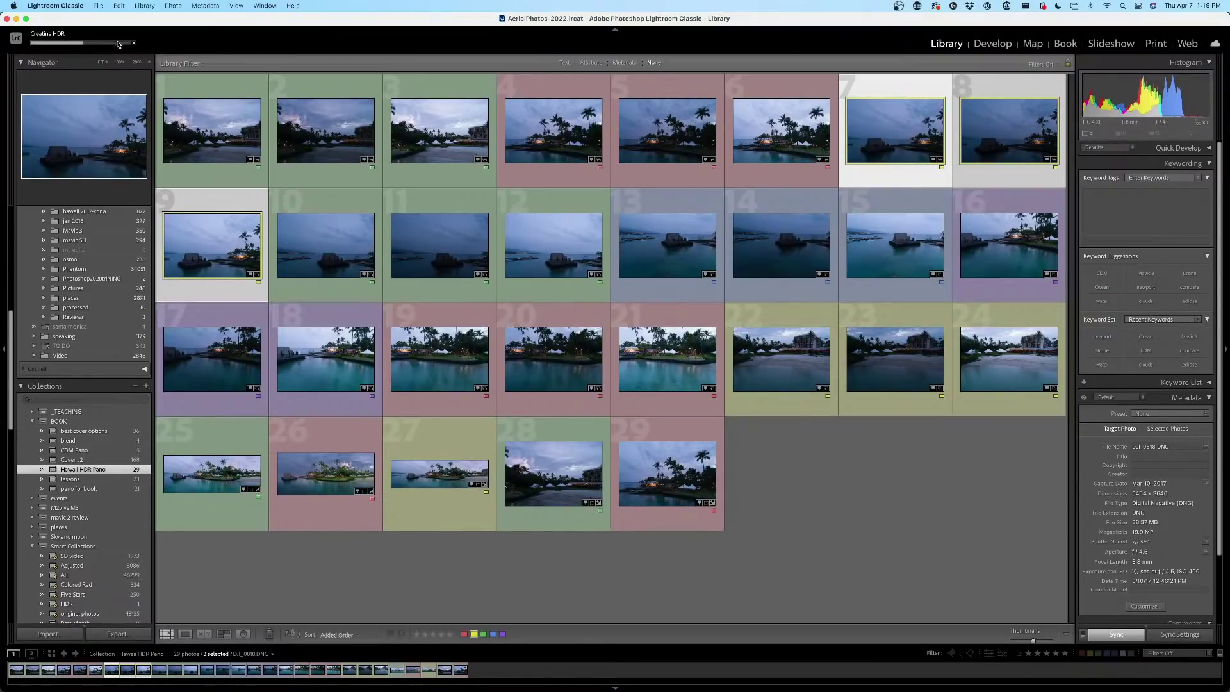
Merge the bracketed photos 10 to 12 into an HDR with the last-used settings, without the merge preview.
left_click(318, 241)
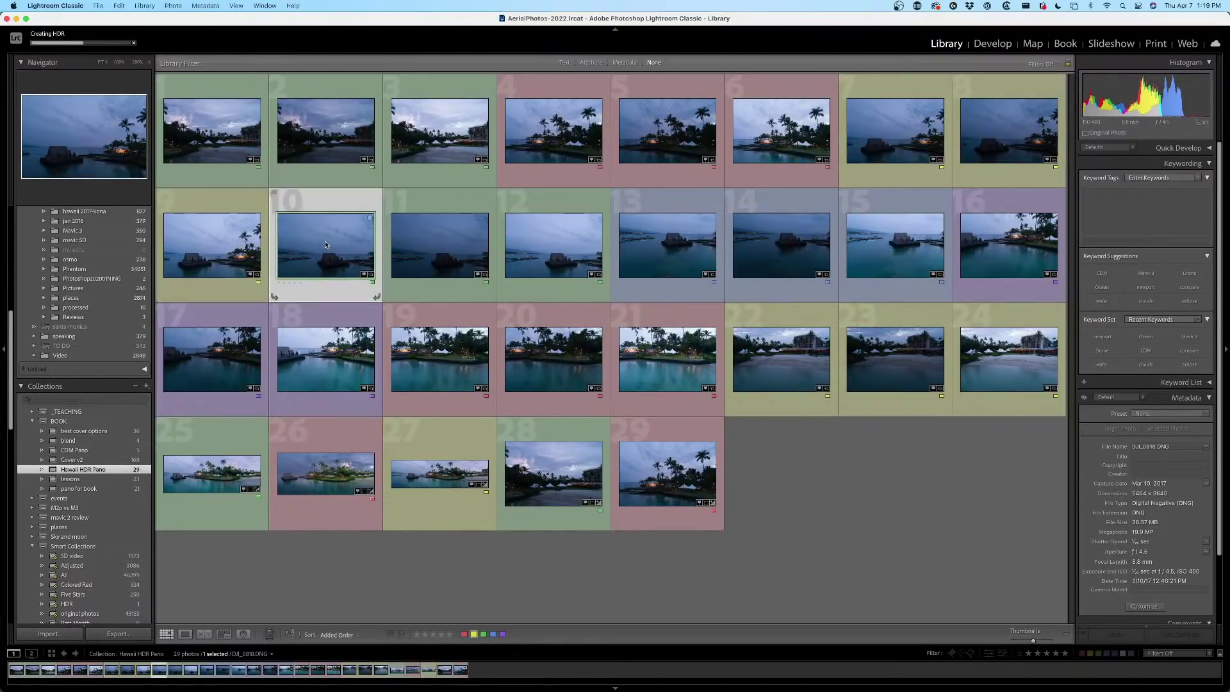
left_click(557, 243, "shift")
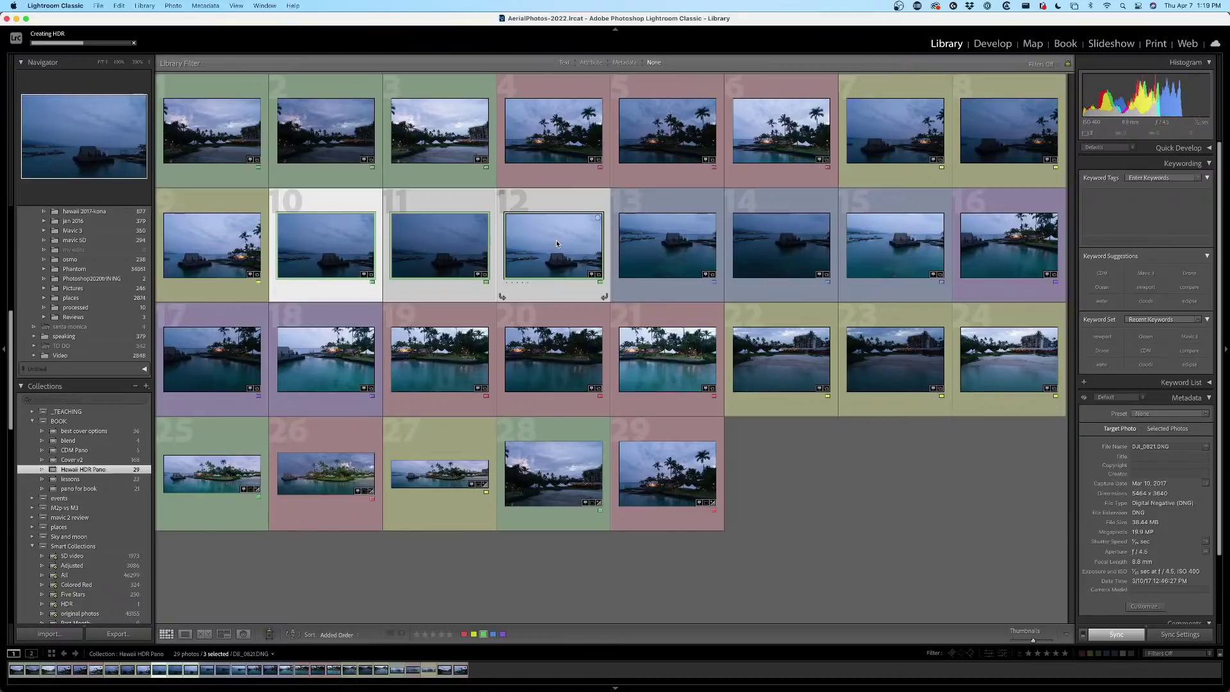
key("ctrl+shift+h")
Merge the bracketed photos 13 to 15 into an HDR with the last-used settings, without the merge preview.
left_click(639, 198)
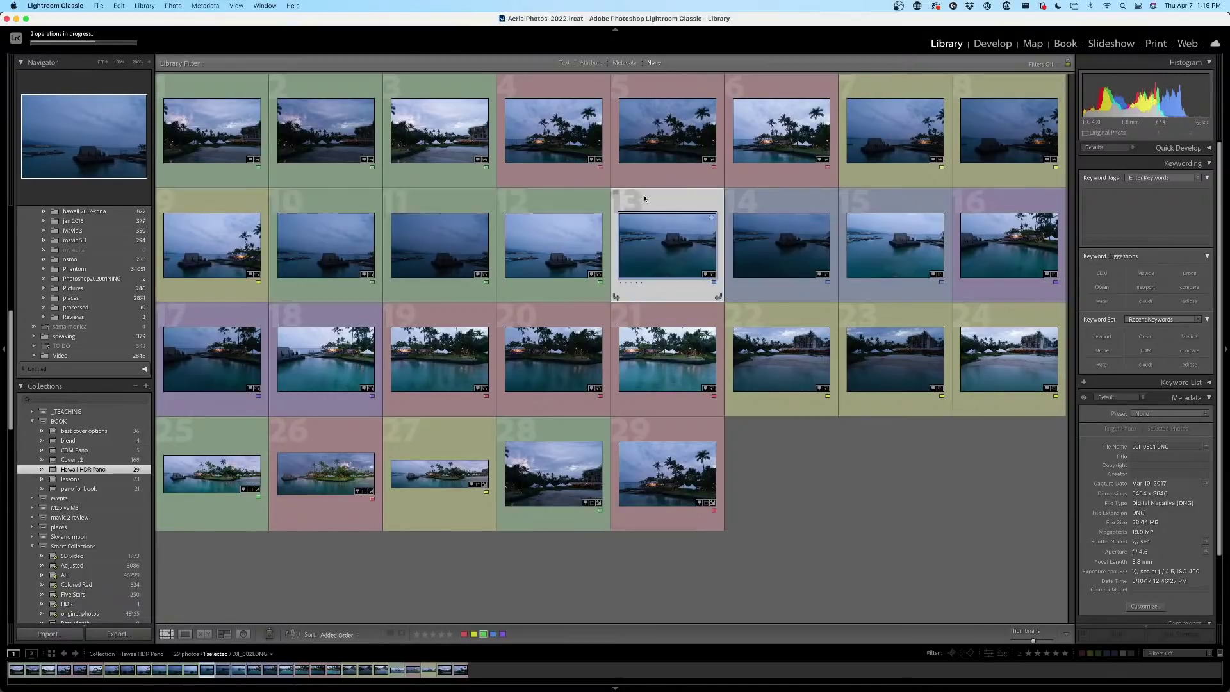
left_click(882, 200, "shift")
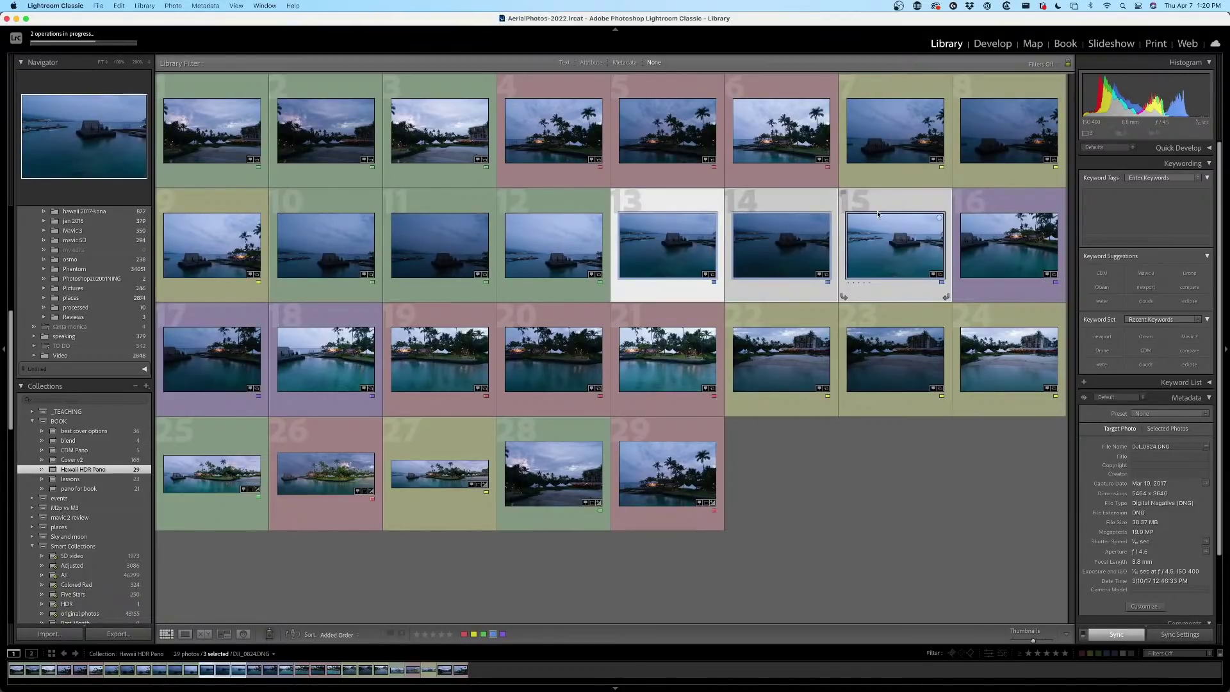
key("ctrl+shift+h")
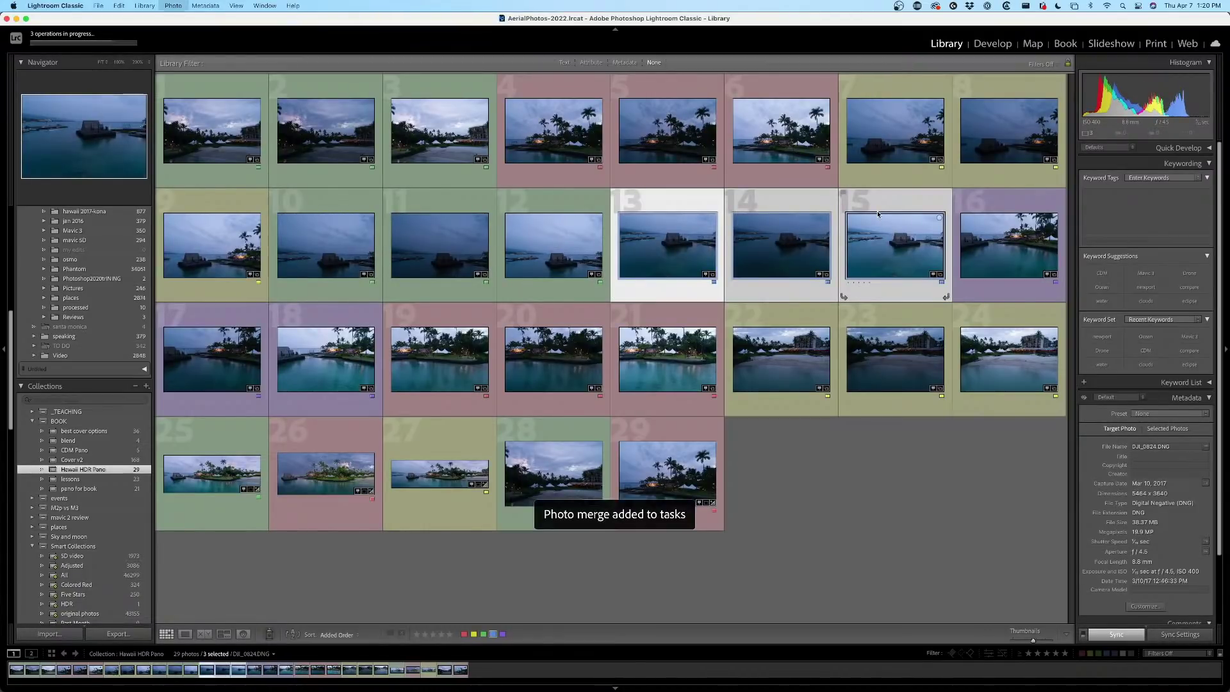
Merge the bracketed photos 16 to 18 into an HDR with the last-used settings, without the merge preview.
left_click(969, 199)
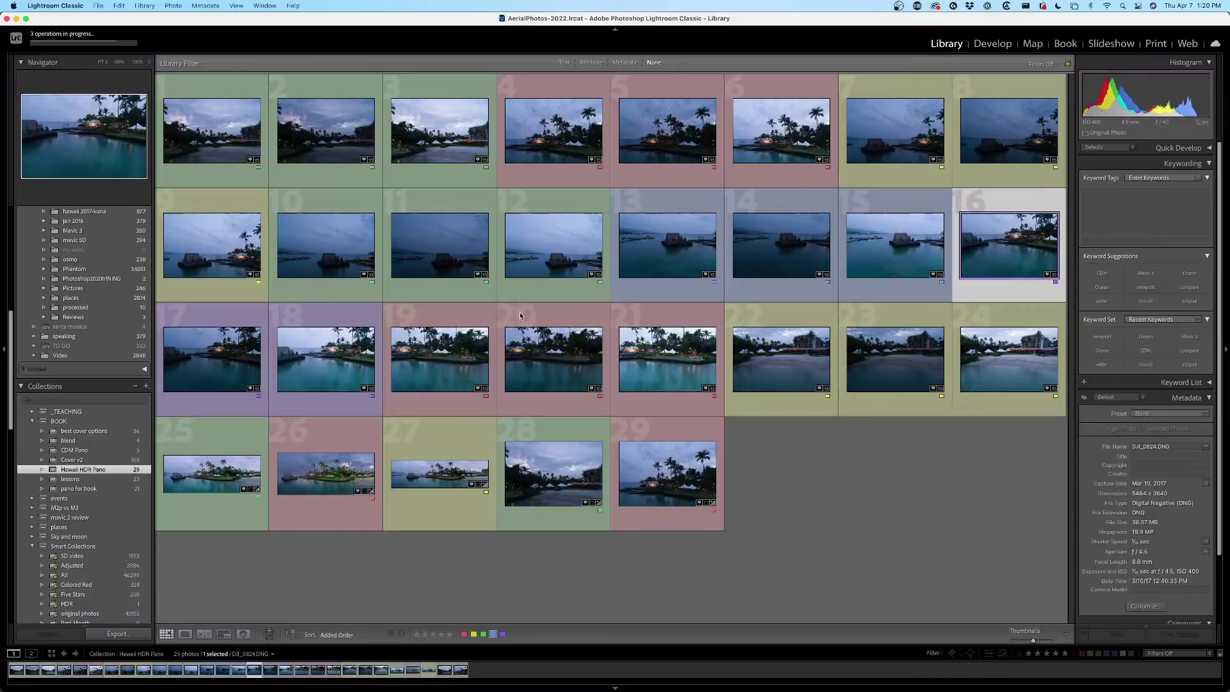
left_click(308, 313, "shift")
key("ctrl+shift+h")
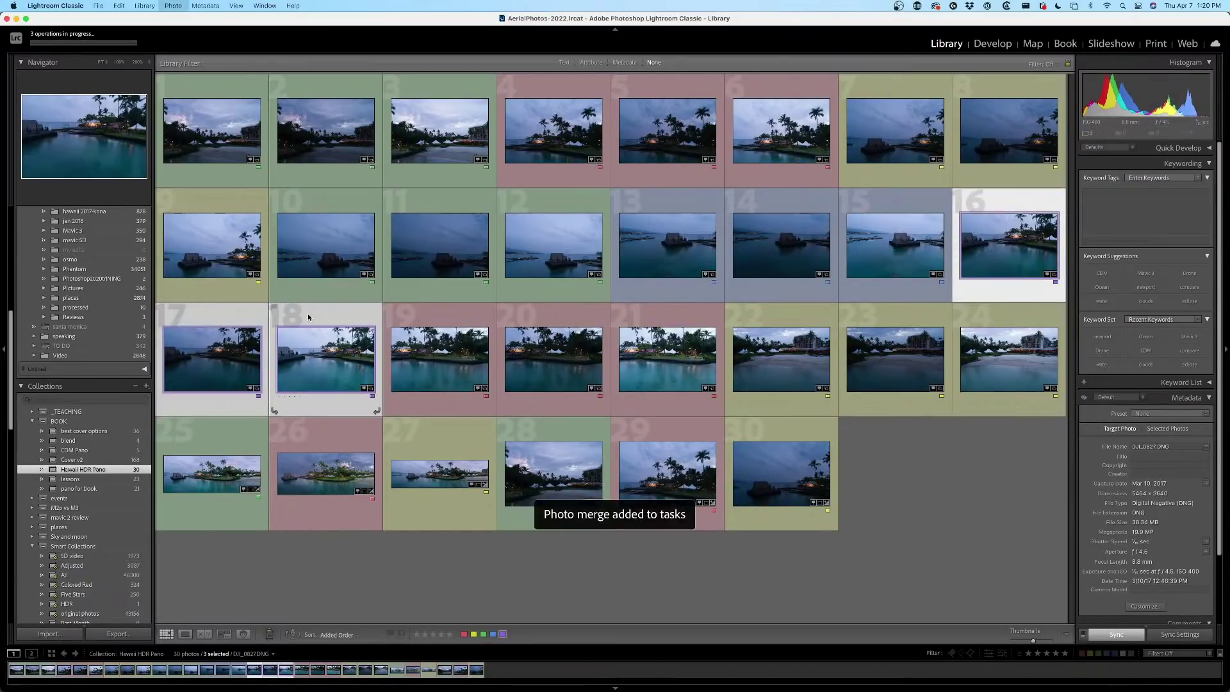
Merge the bracketed photos 19 to 21 into an HDR with the last-used settings, without the merge preview.
left_click(480, 314)
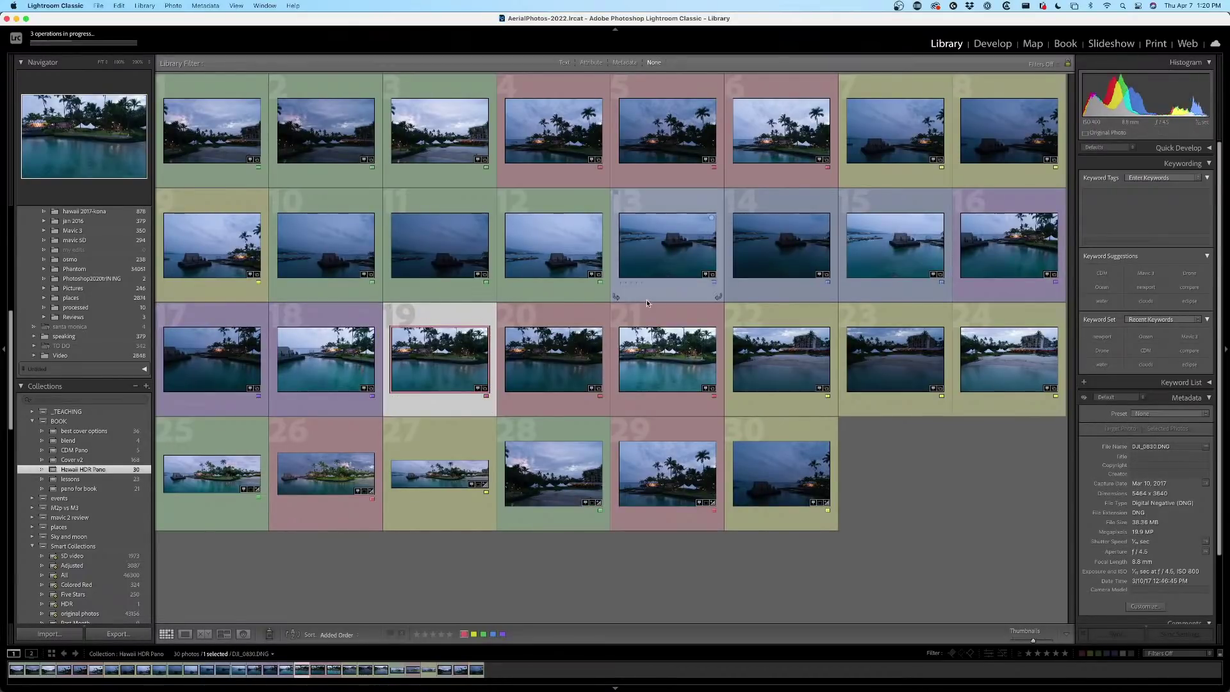
left_click(654, 315, "shift")
key("ctrl+shift+h")
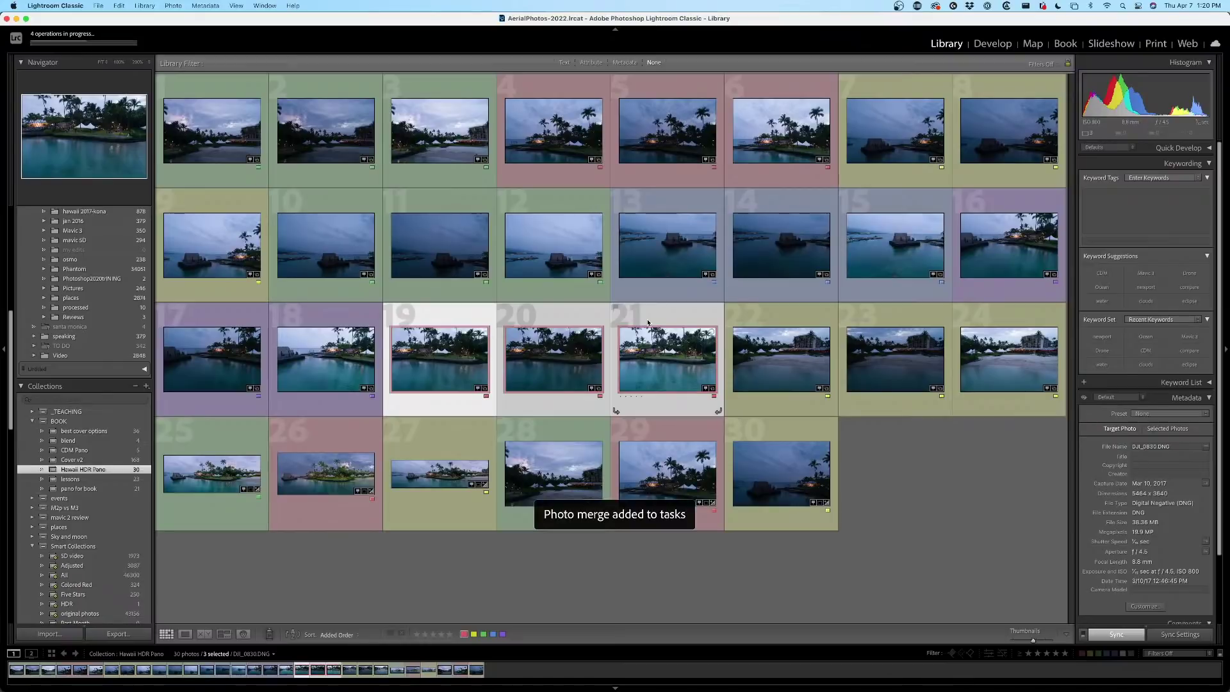
Merge the bracketed photos 22 to 24 into an HDR with the last-used settings, without the merge preview.
left_click(771, 310)
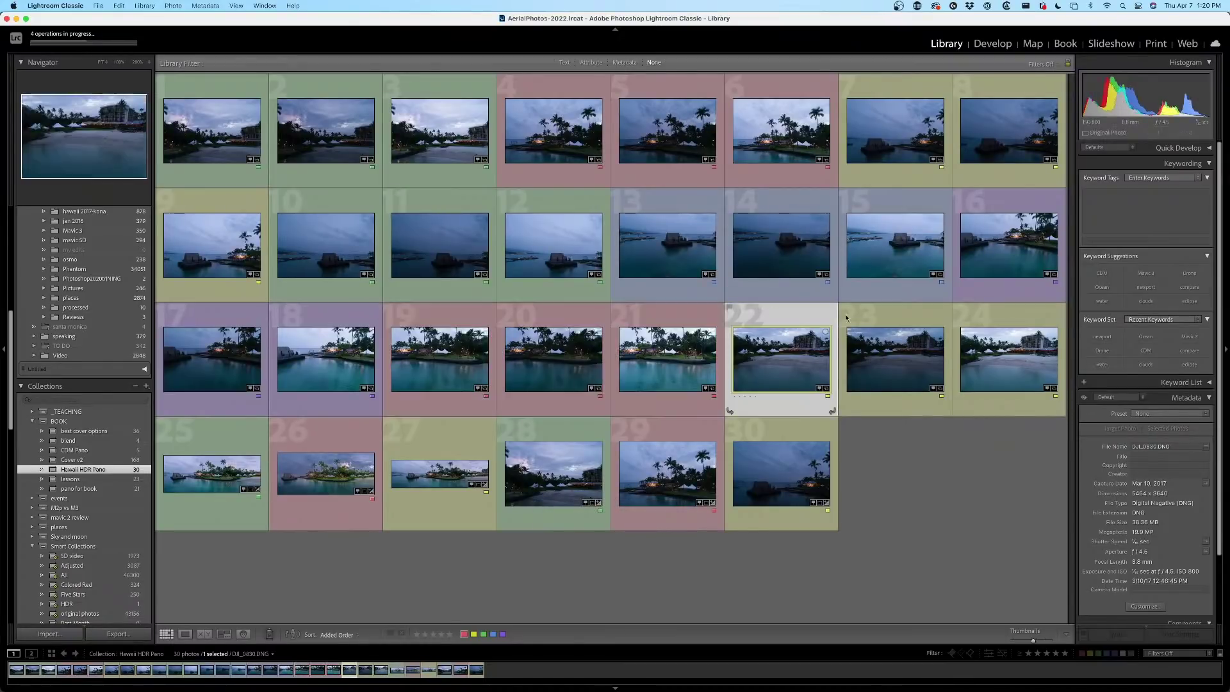
left_click(1014, 313, "shift")
key("ctrl+shift+h")
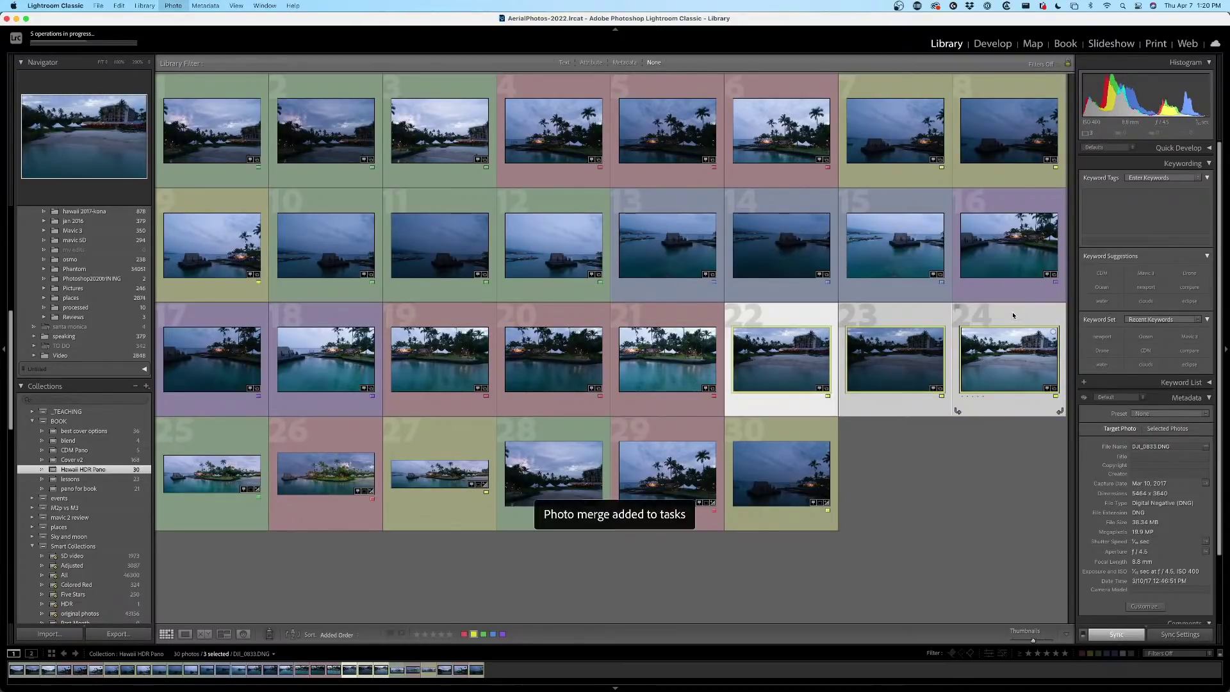
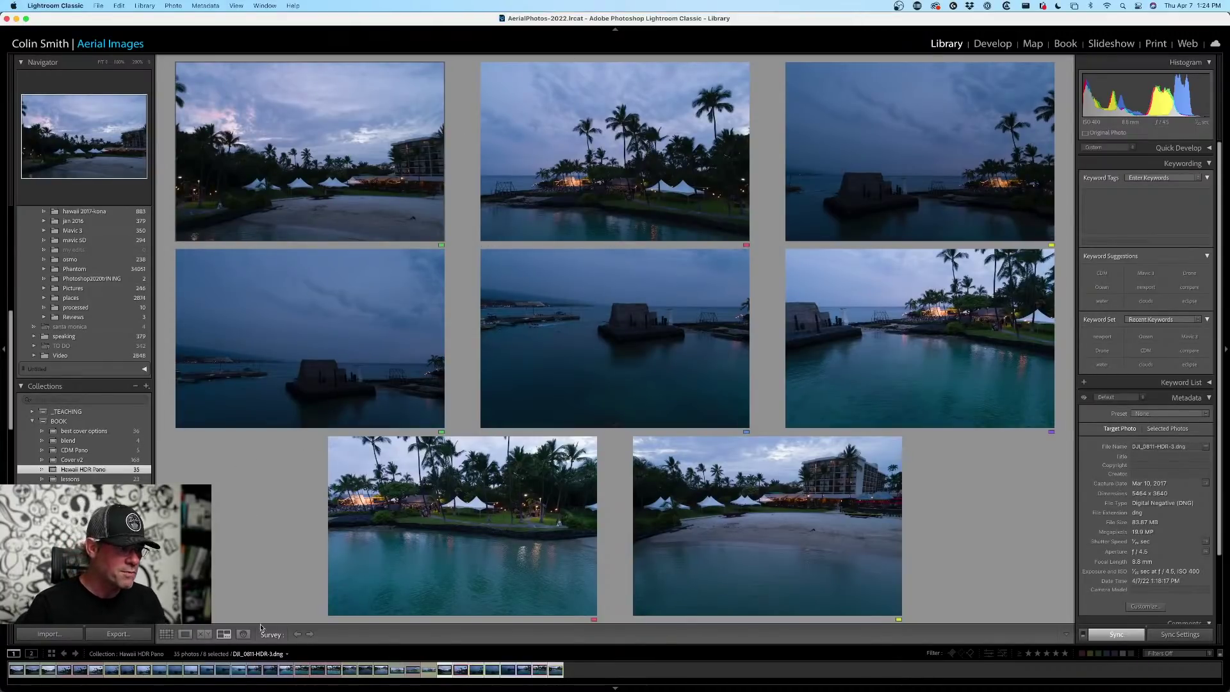
Return to the grid view and start an HDR Panorama merge of the eight selected HDR photos, 28 to 35.
left_click(166, 634)
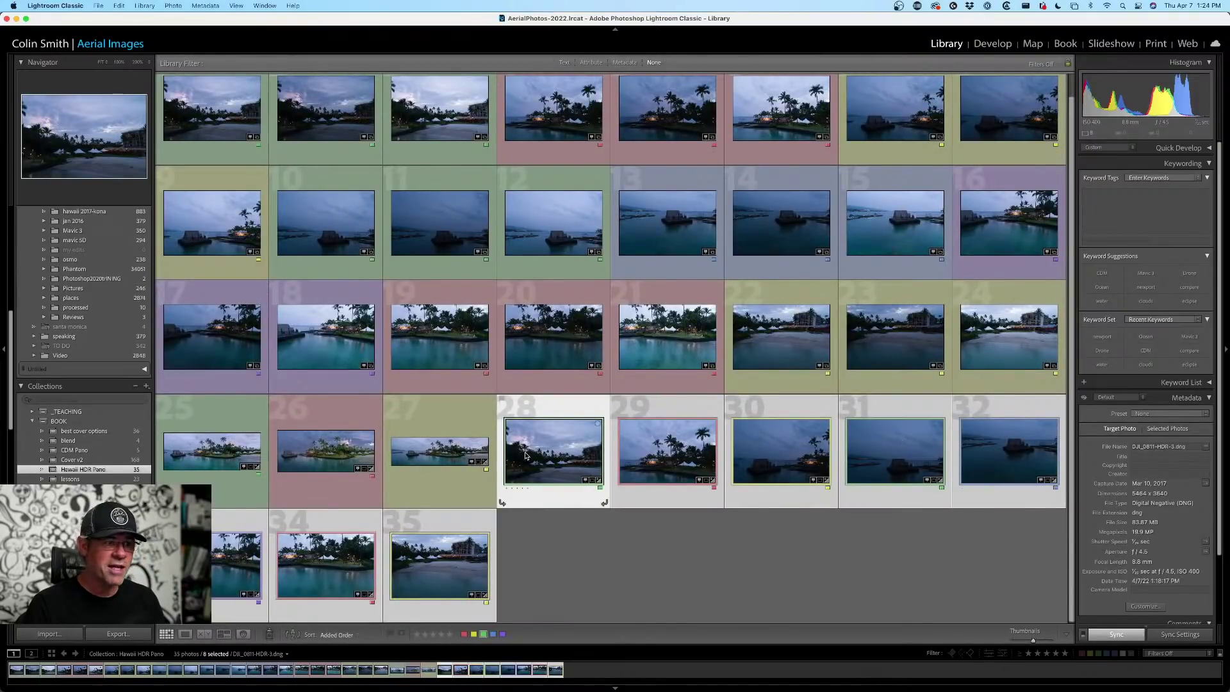
right_click(557, 453)
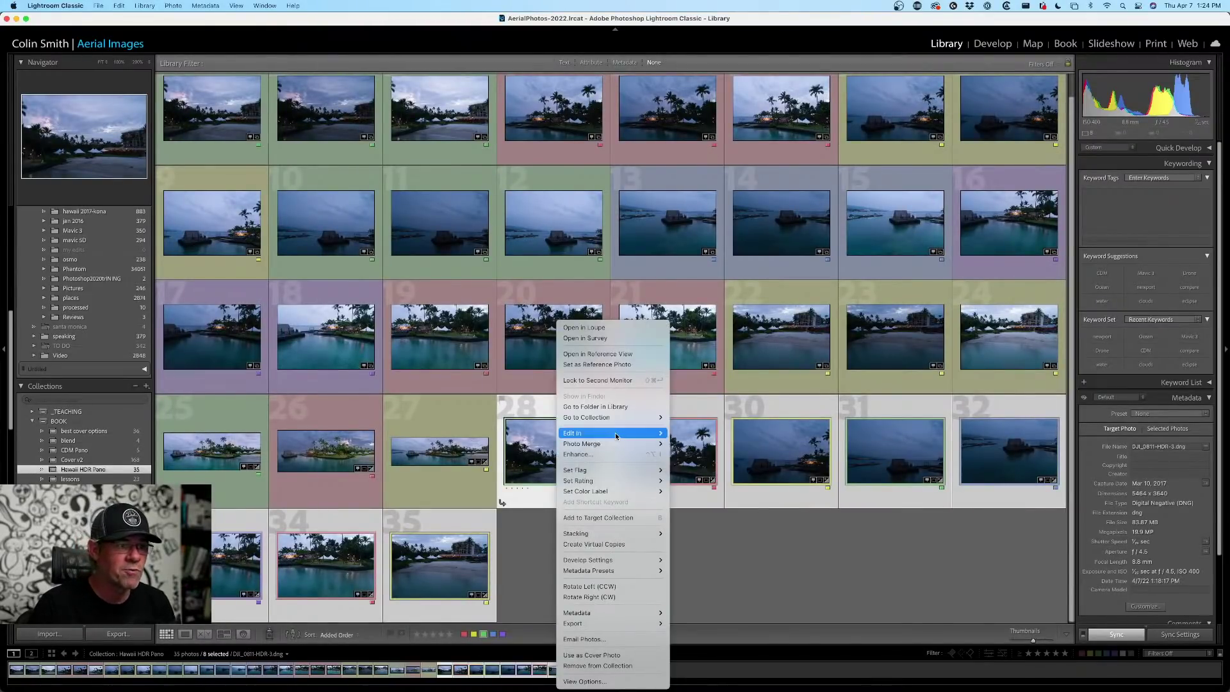
mouse_move(619, 444)
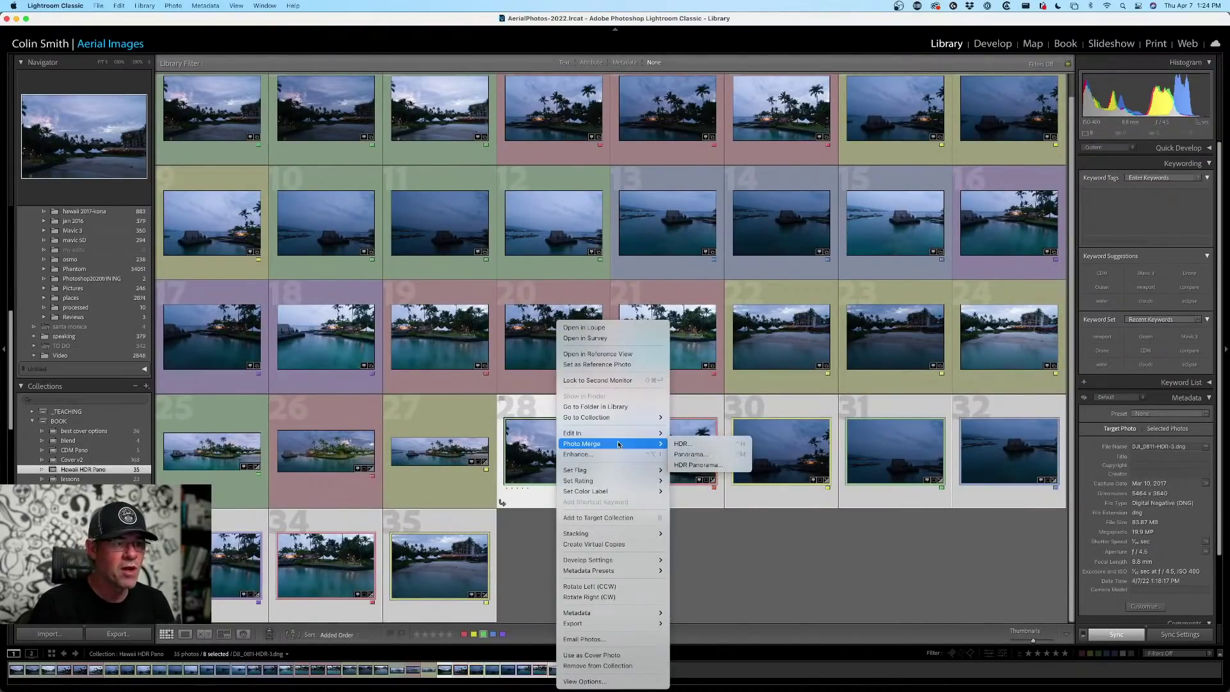
left_click(699, 464)
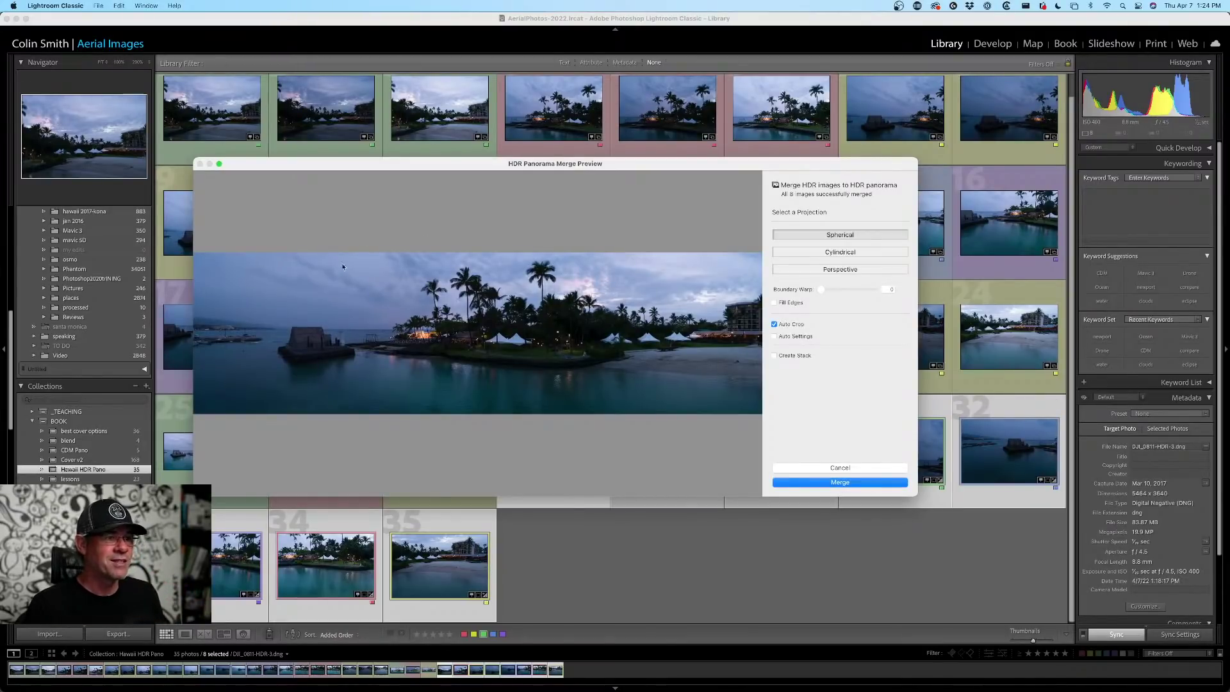
Compare the panorama preview with and without Auto Crop, leaving Auto Crop turned off.
left_click(773, 324)
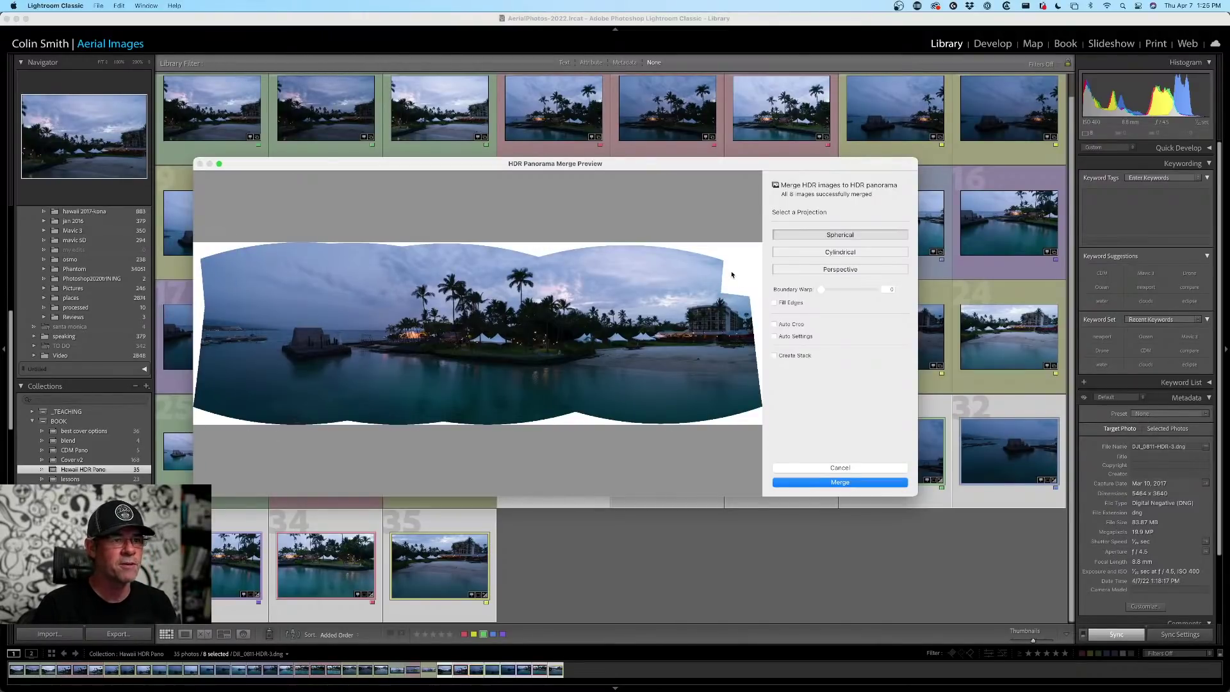
left_click(789, 325)
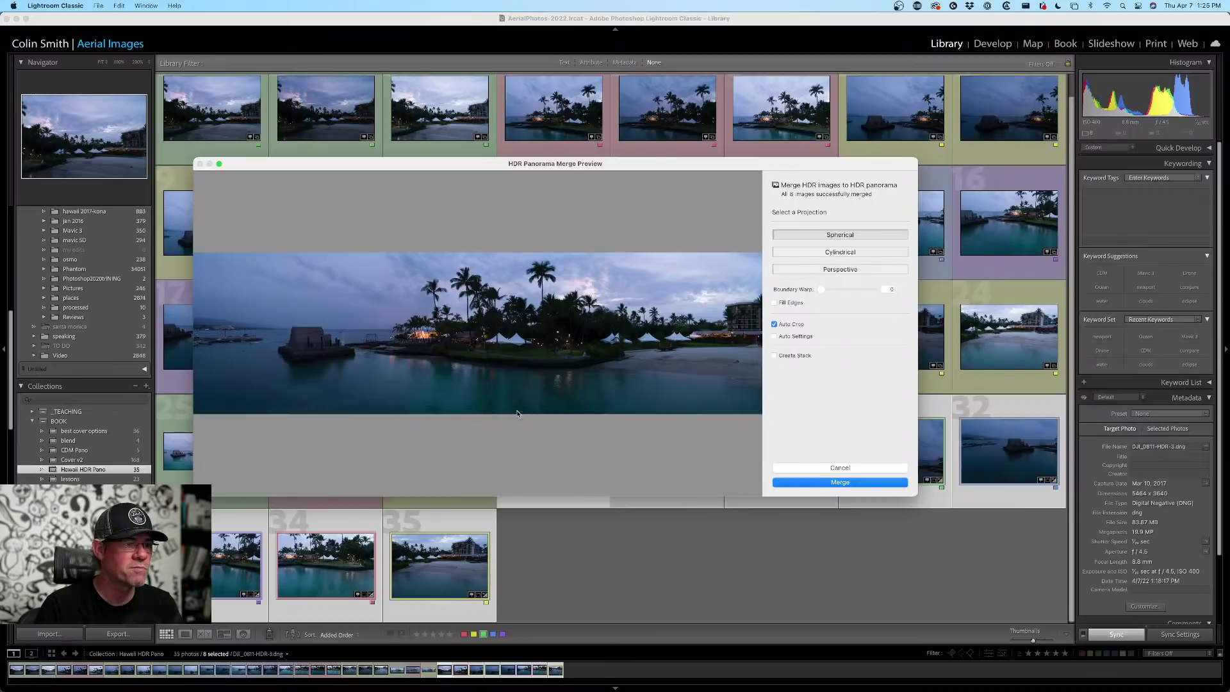
left_click(775, 325)
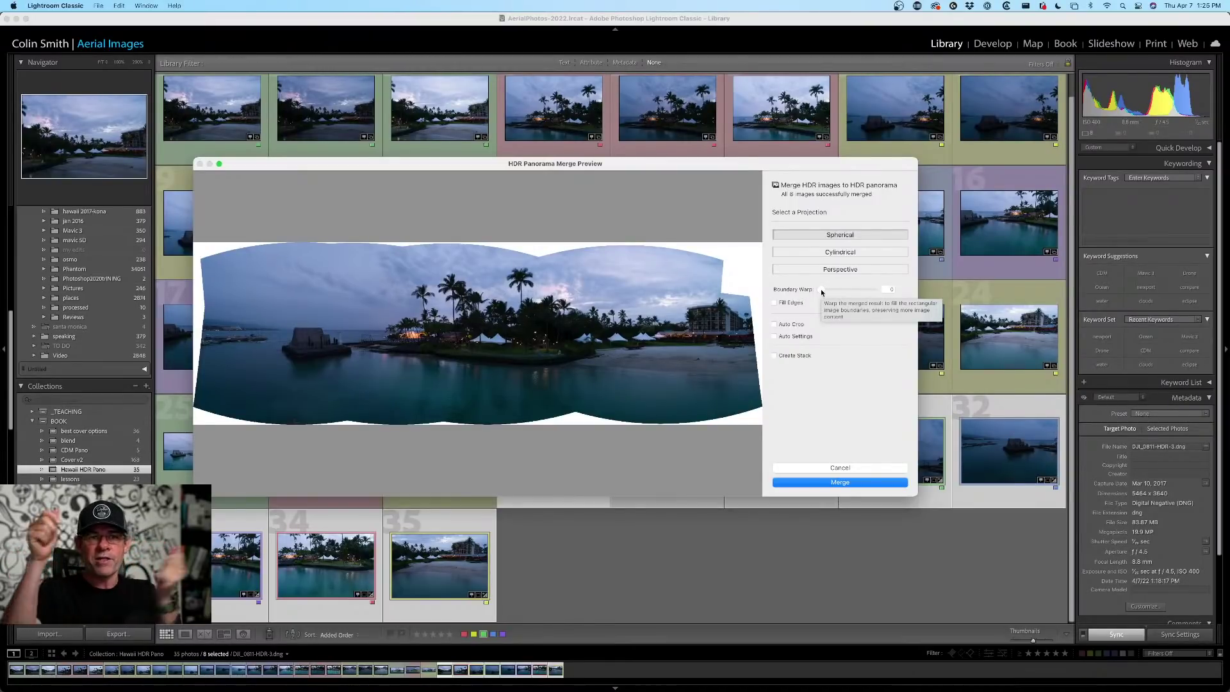
Try Boundary Warp at 100 on the panorama preview, and return it to 0.
left_click_drag(822, 292, 873, 290)
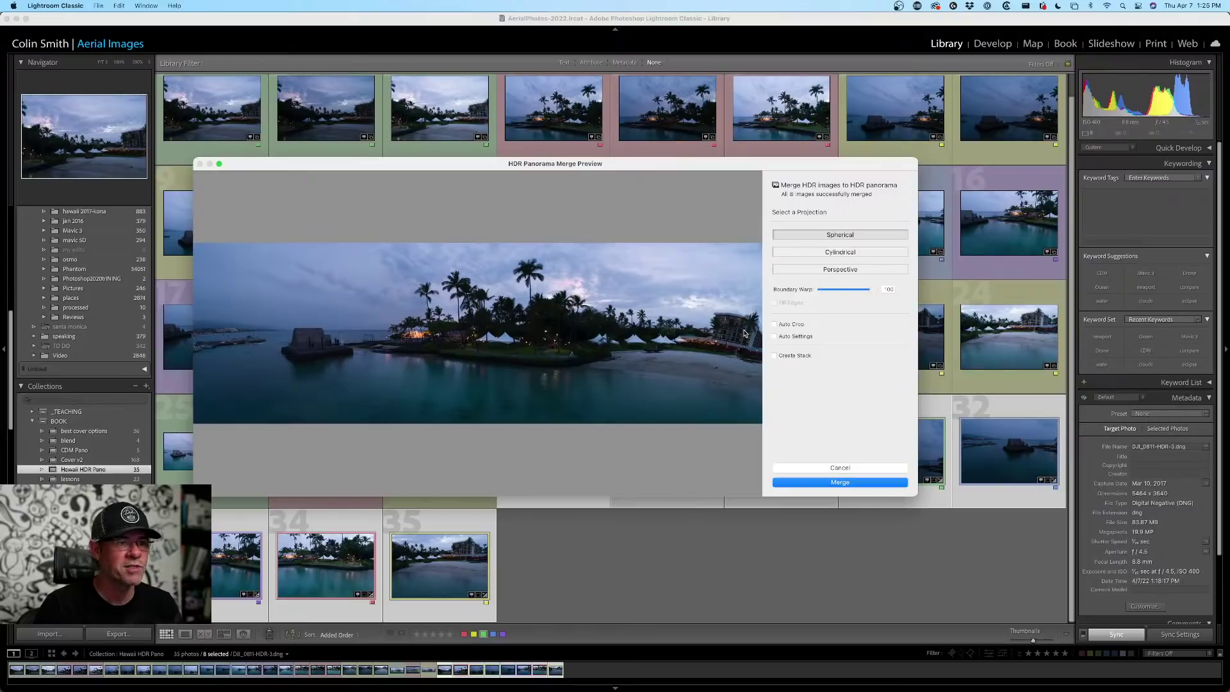
left_click_drag(868, 290, 894, 293)
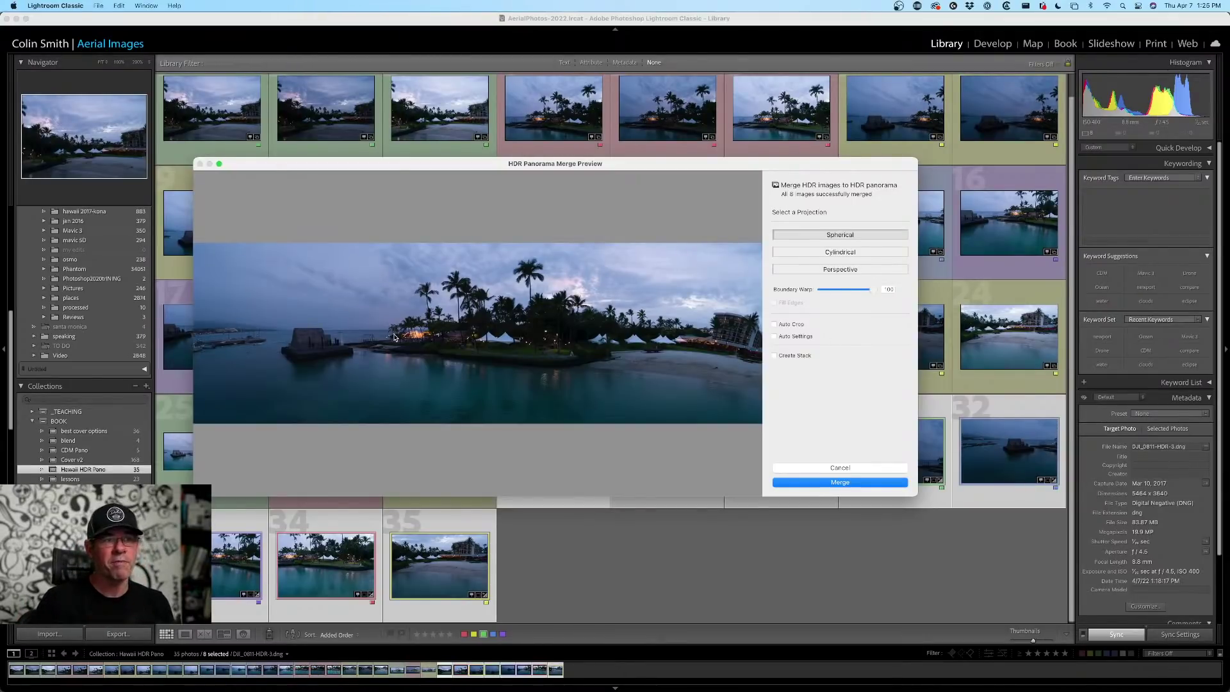
left_click_drag(870, 289, 809, 289)
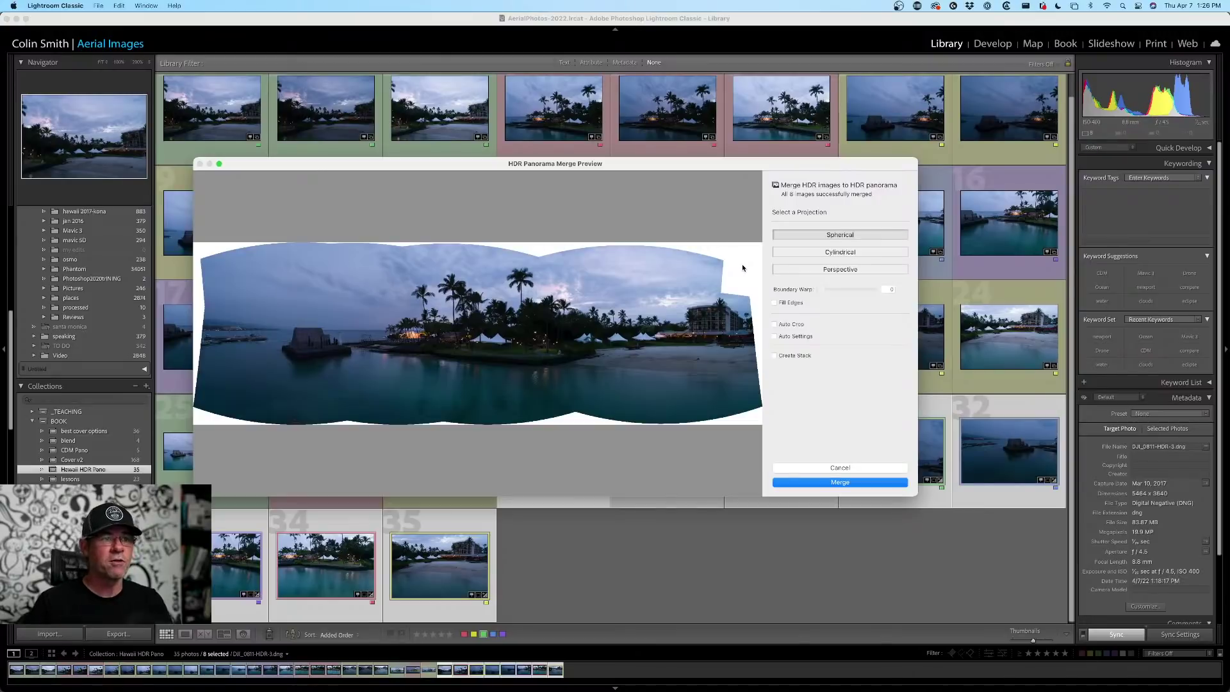
Turn on Fill Edges, preview Auto Settings but leave it off, and merge the panorama with the Spherical projection.
left_click(787, 305)
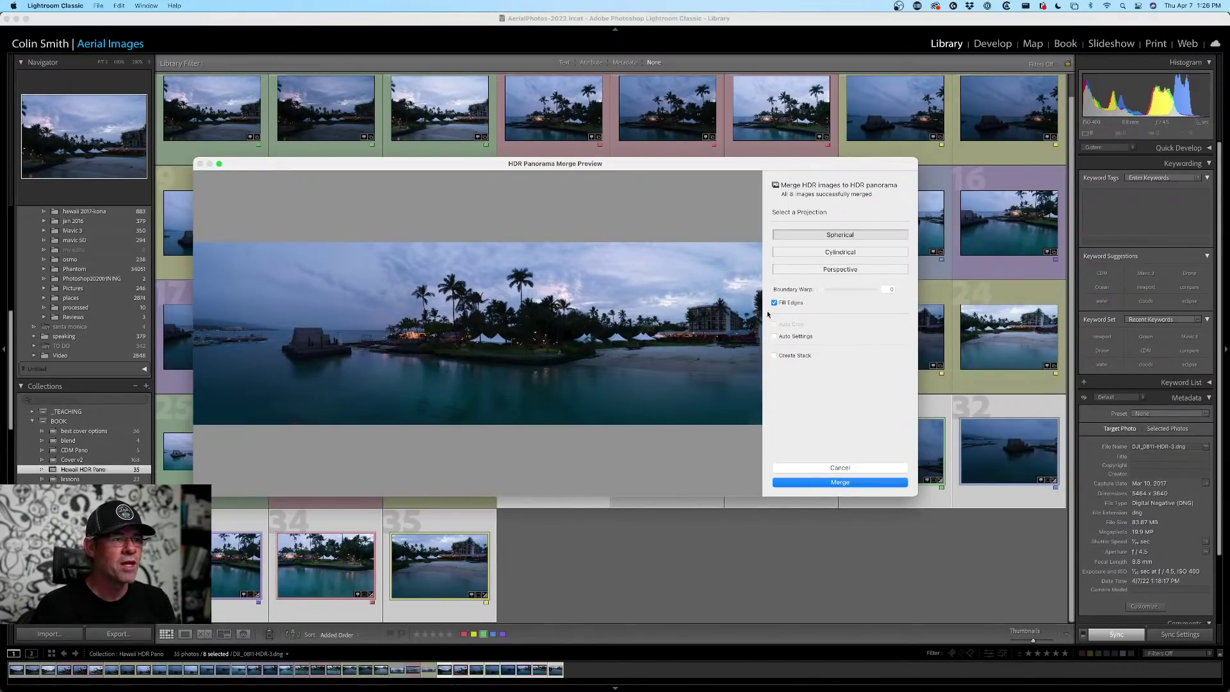
left_click(782, 336)
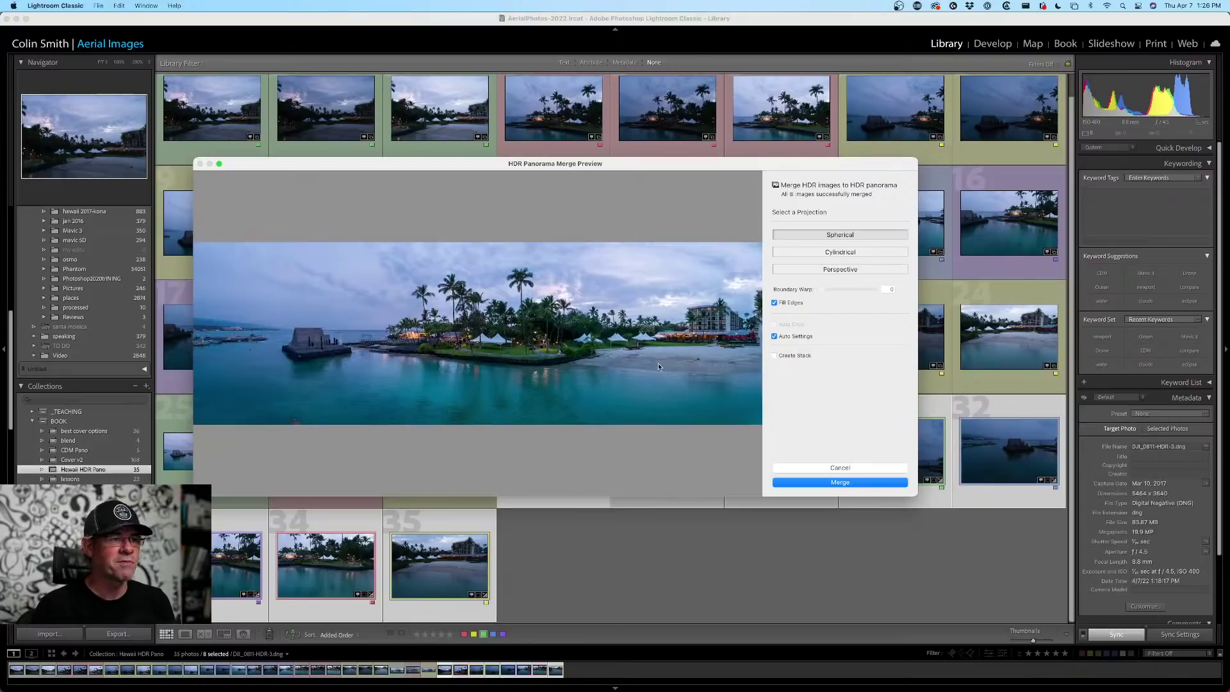
left_click(778, 337)
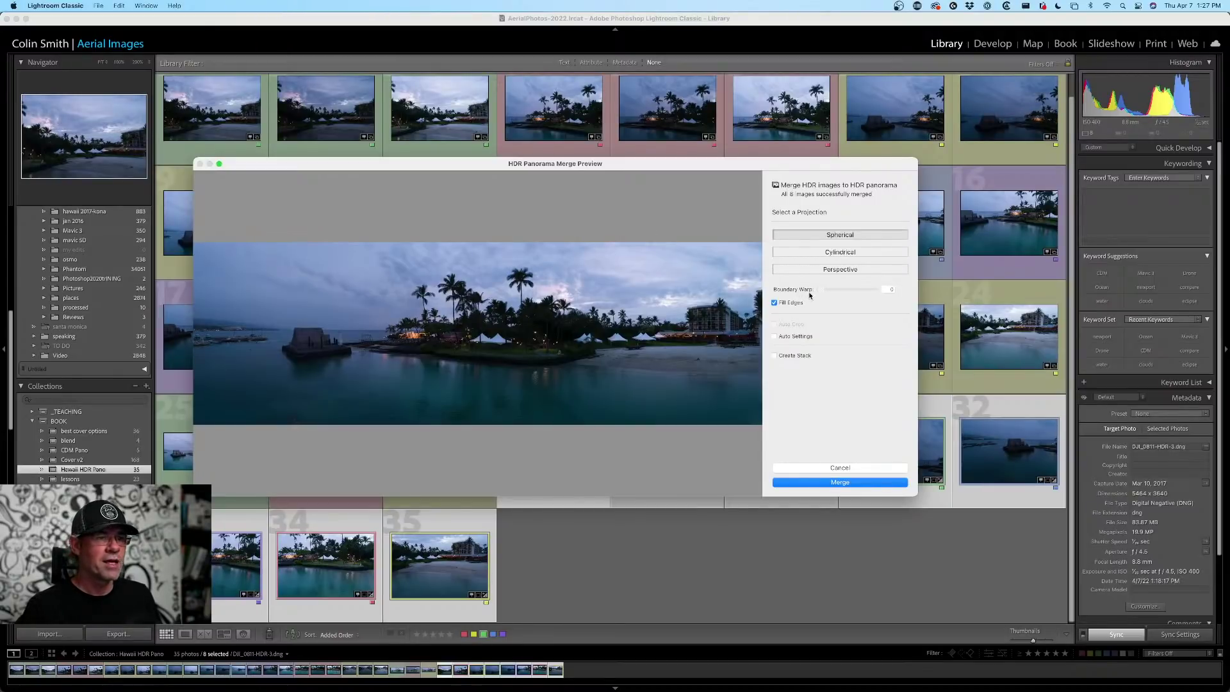
left_click(872, 482)
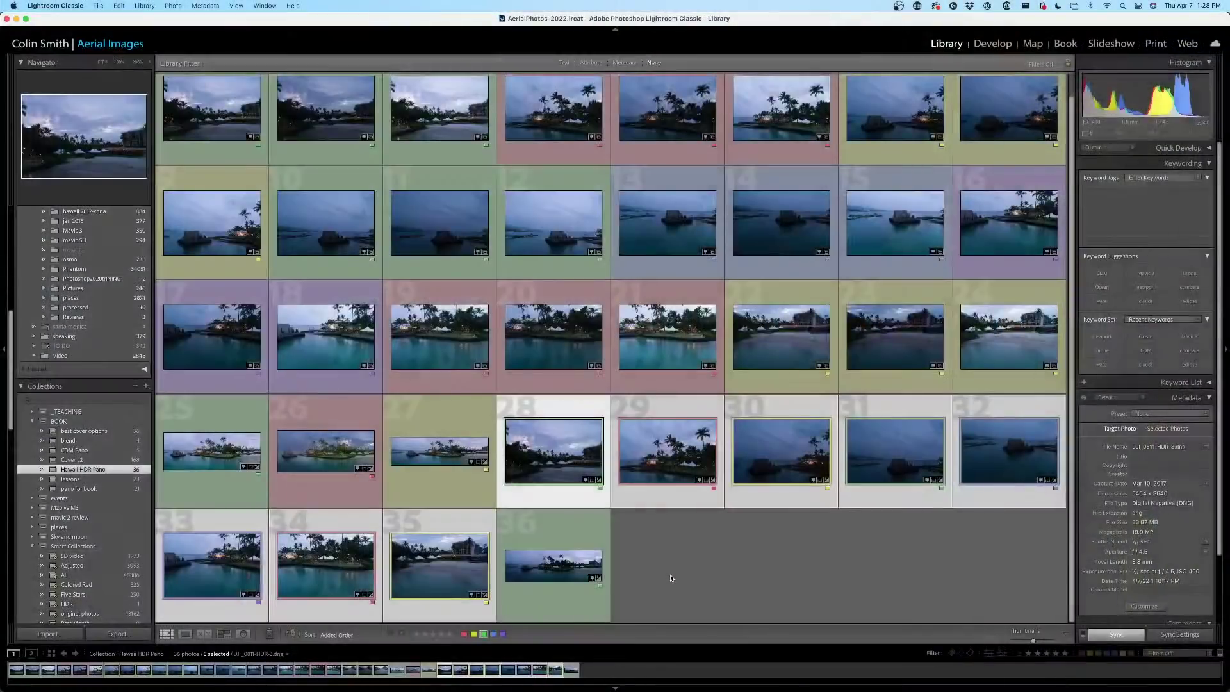
Open the merged panorama in the Develop module and crop both ends, cutting off the hotel and the distant shoreline behind the hut.
double_click(549, 557)
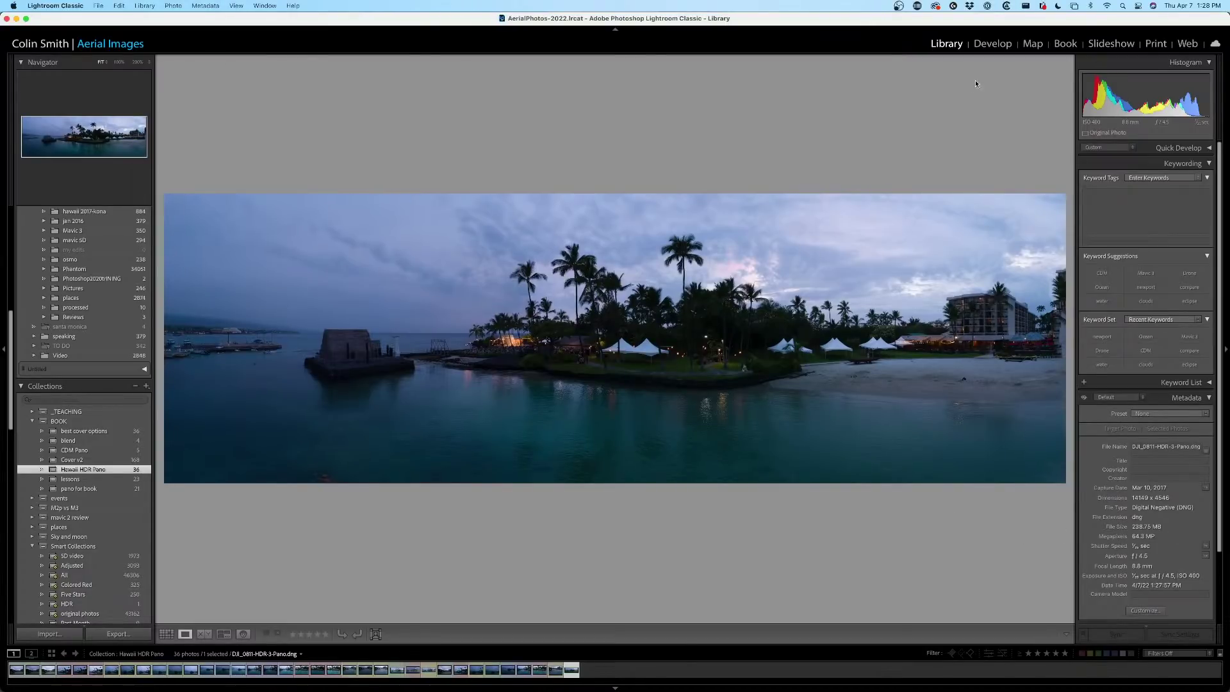
left_click(992, 45)
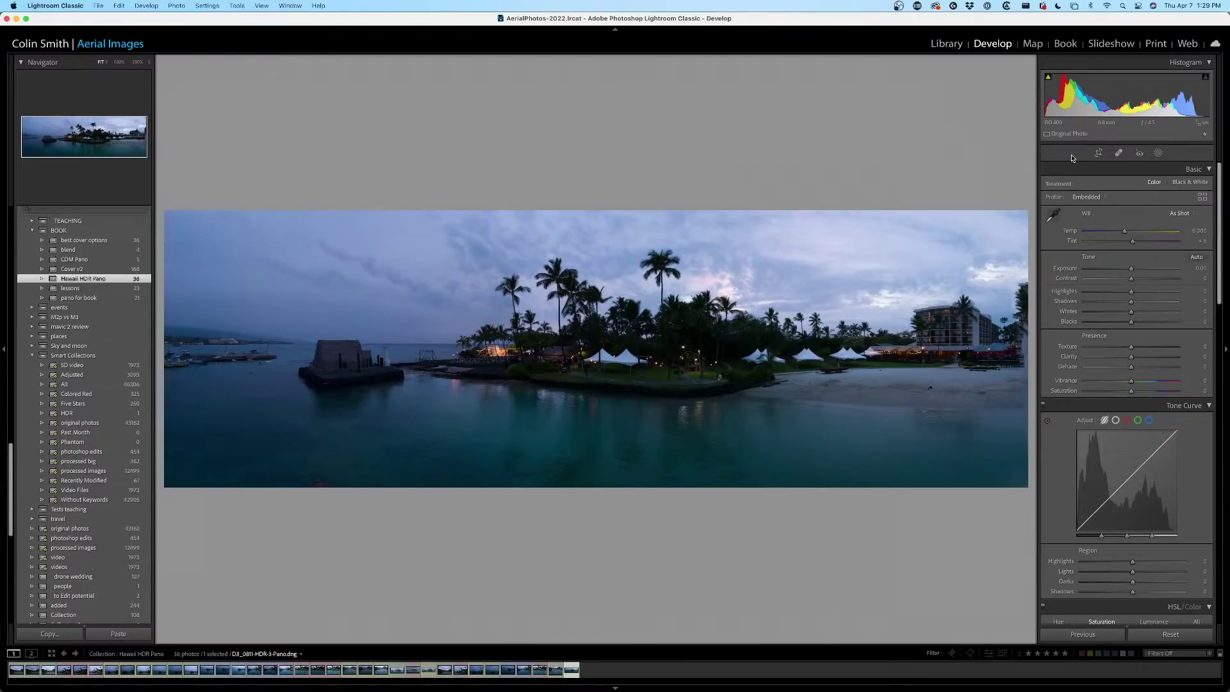
left_click(1099, 154)
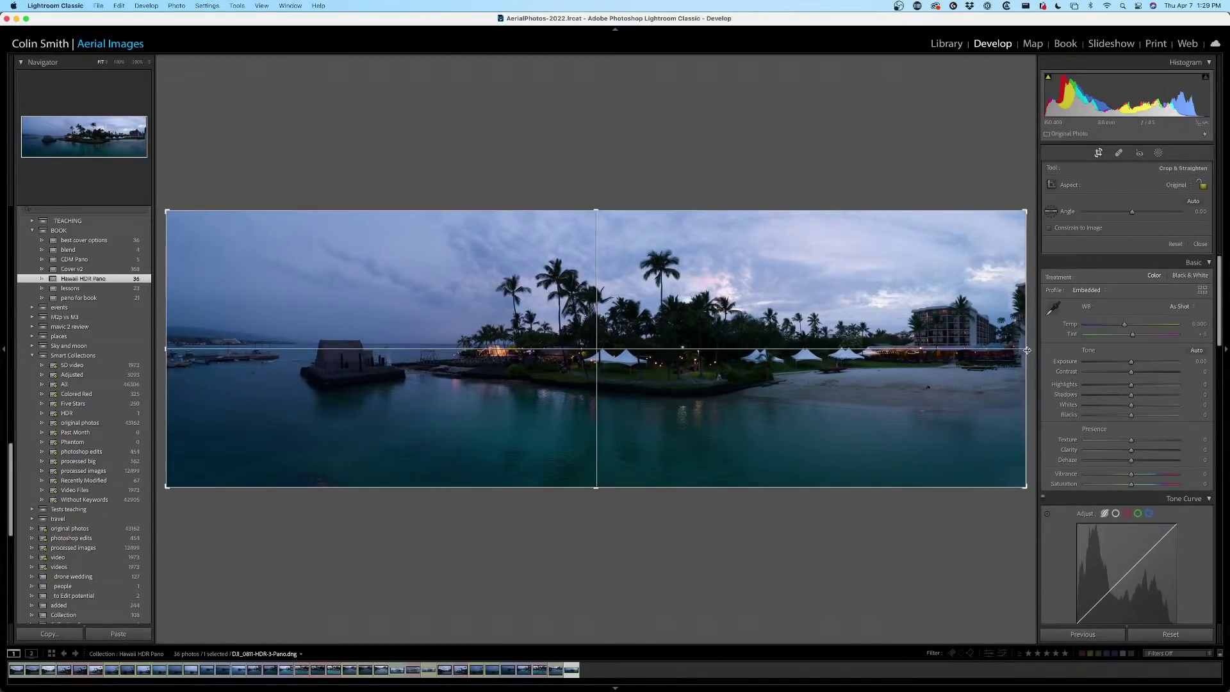
left_click_drag(1027, 350, 966, 341)
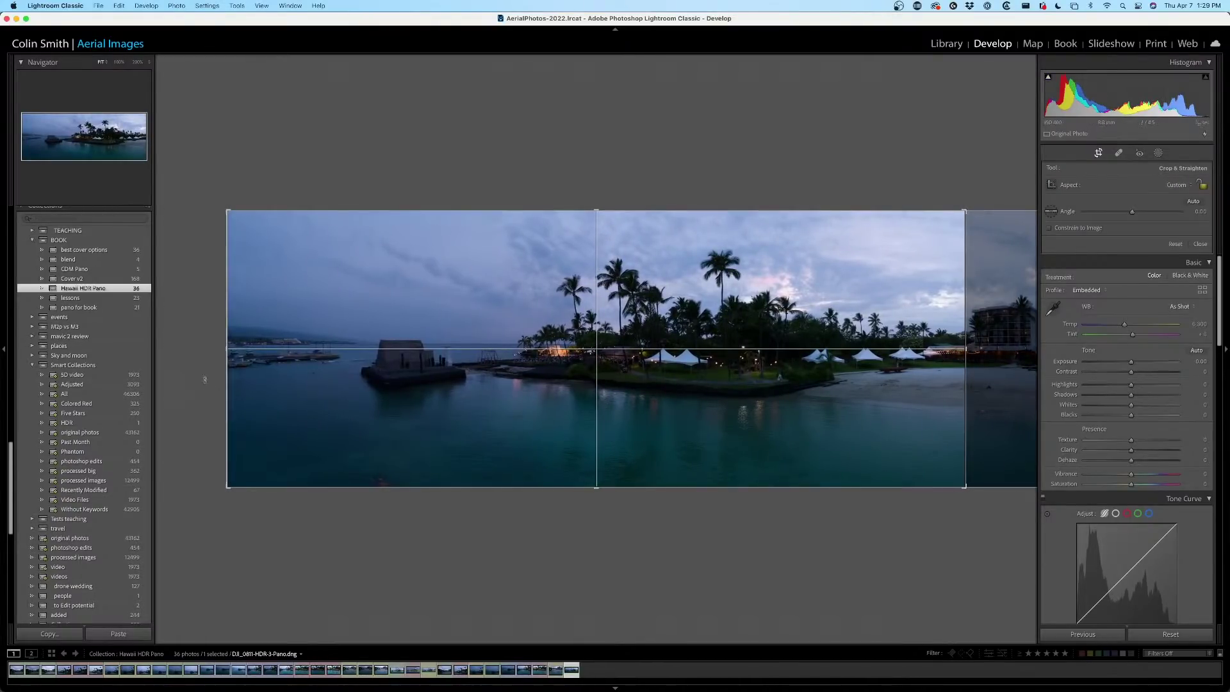
left_click_drag(227, 346, 282, 349)
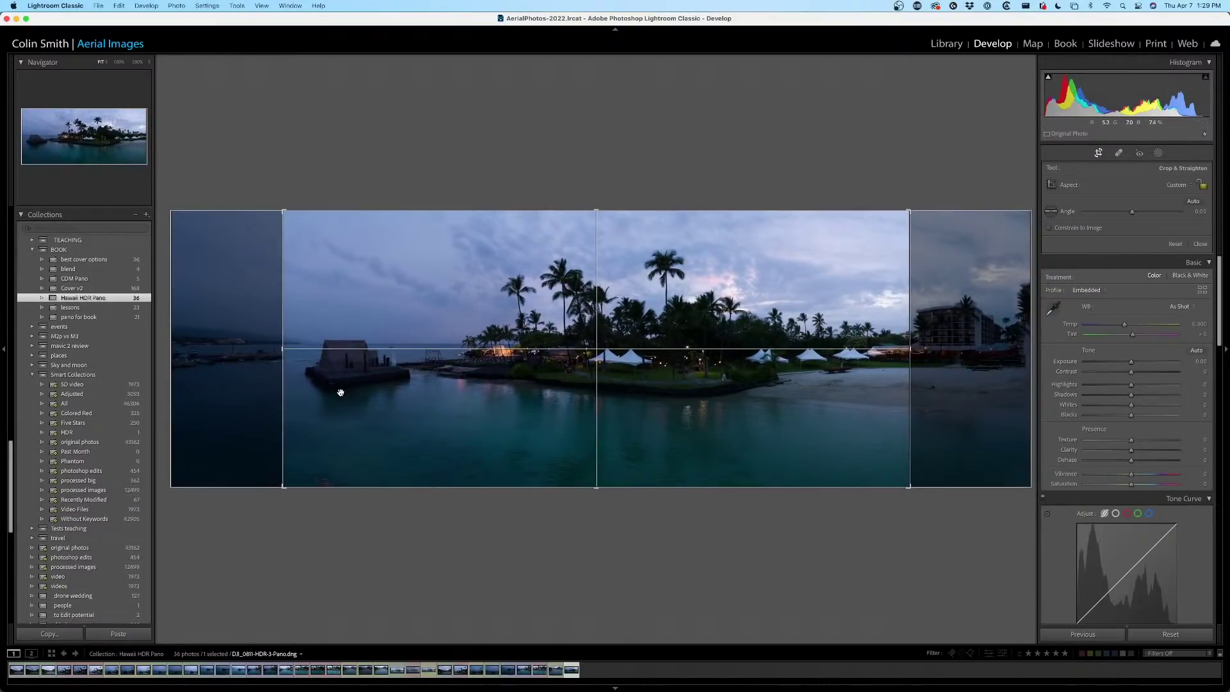
left_click(321, 485)
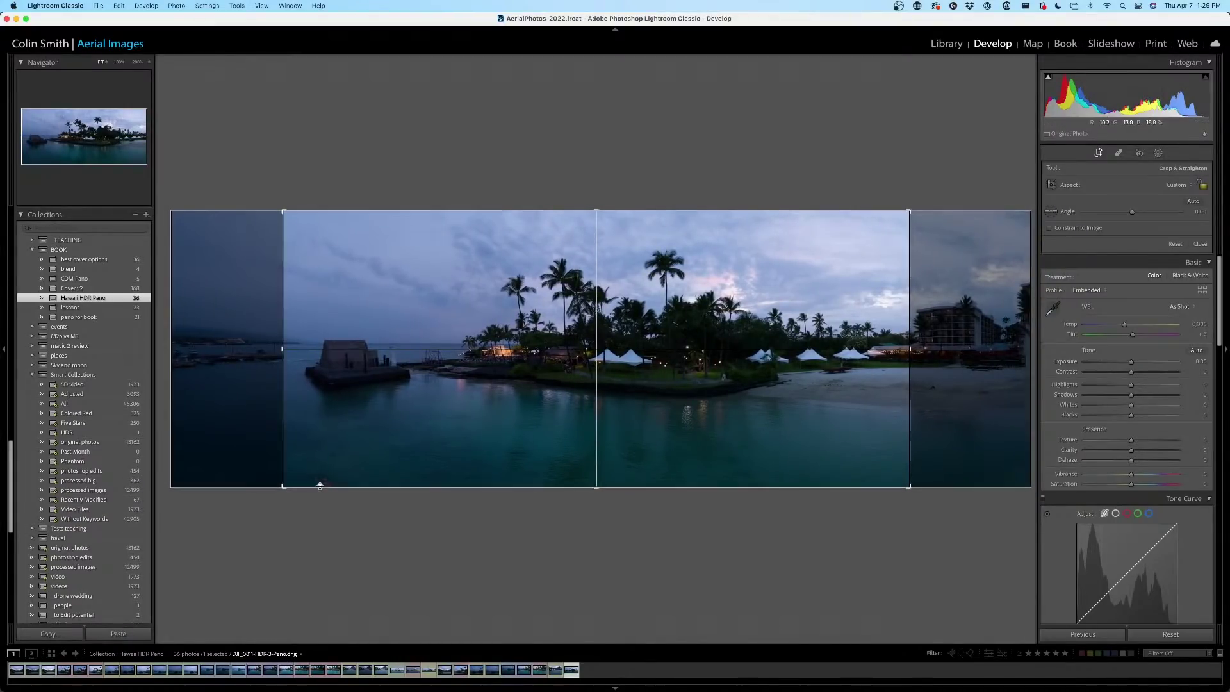
left_click(598, 488)
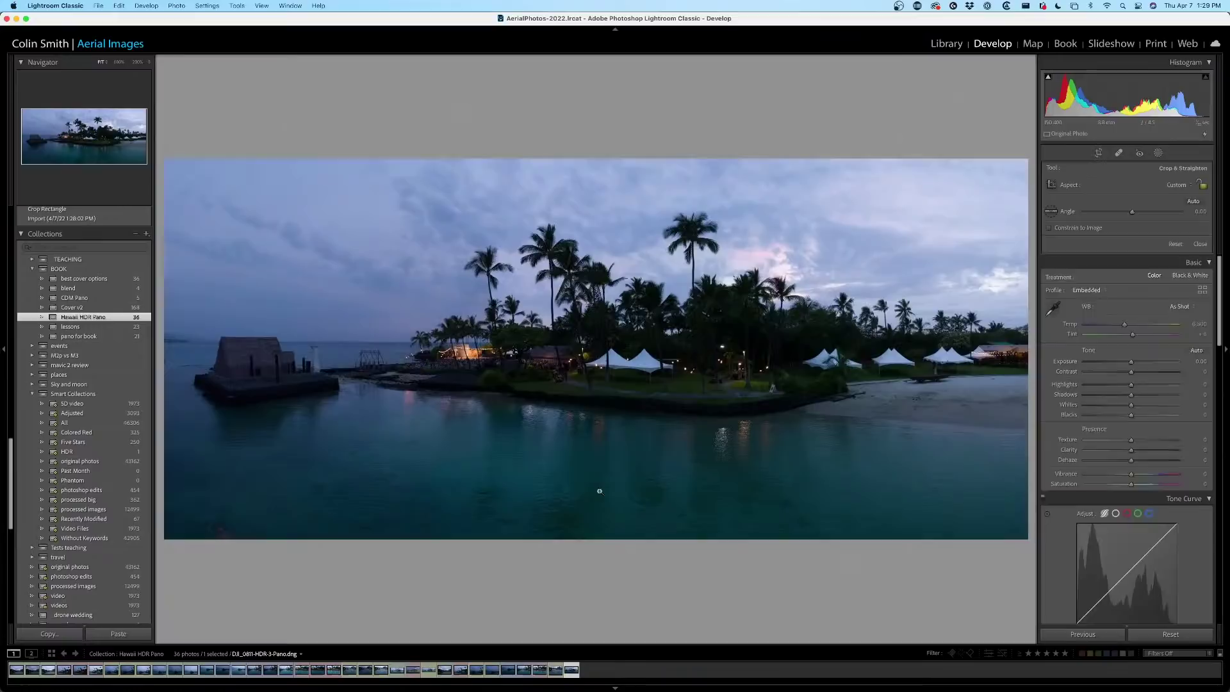
key("Return")
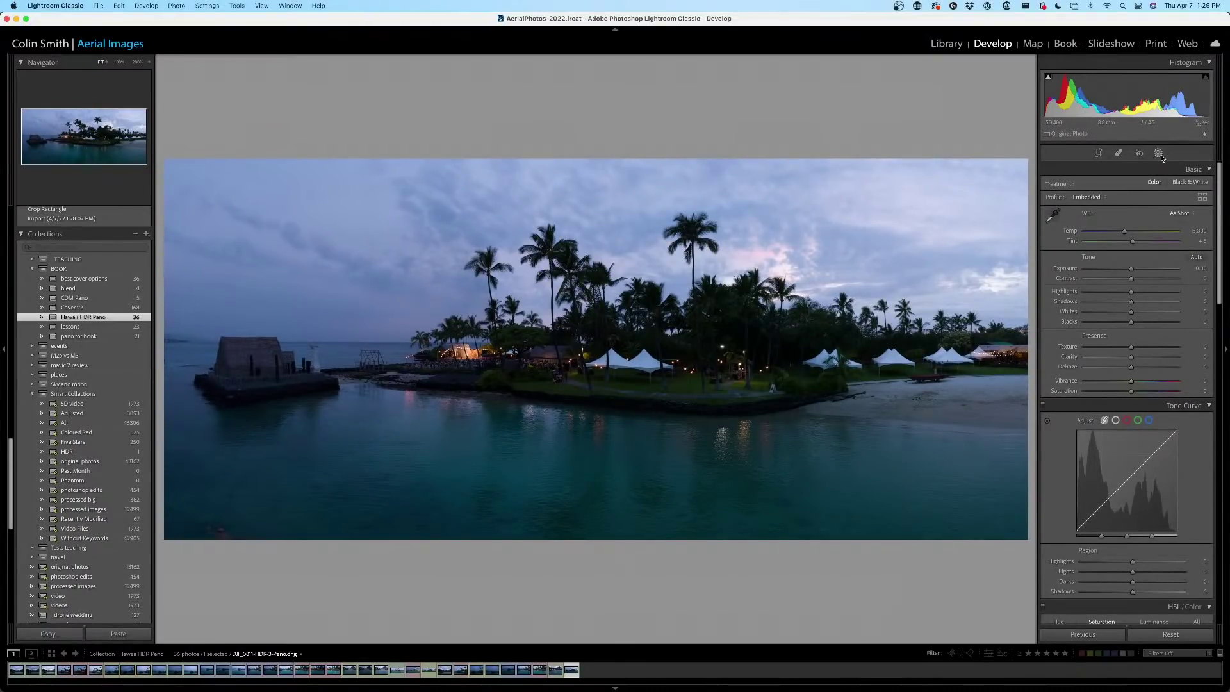
Heal the reddish spot in the water at the panorama's lower-left corner with a short Heal stroke.
left_click(1119, 153)
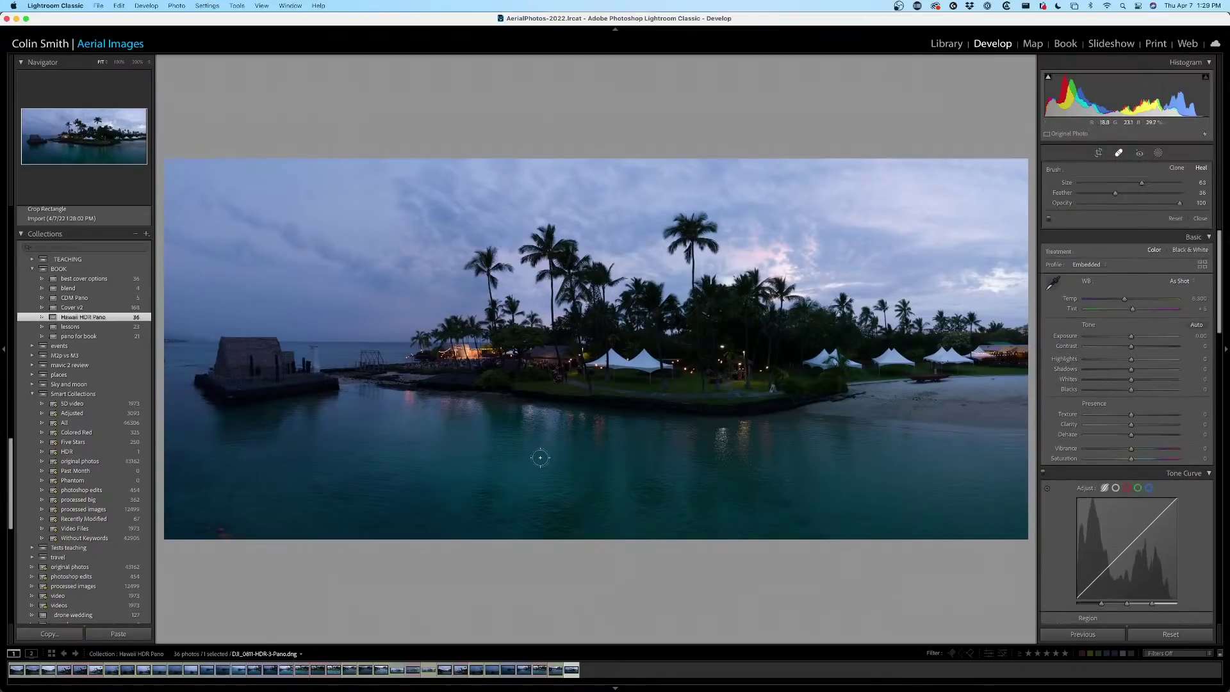
left_click_drag(210, 529, 230, 530)
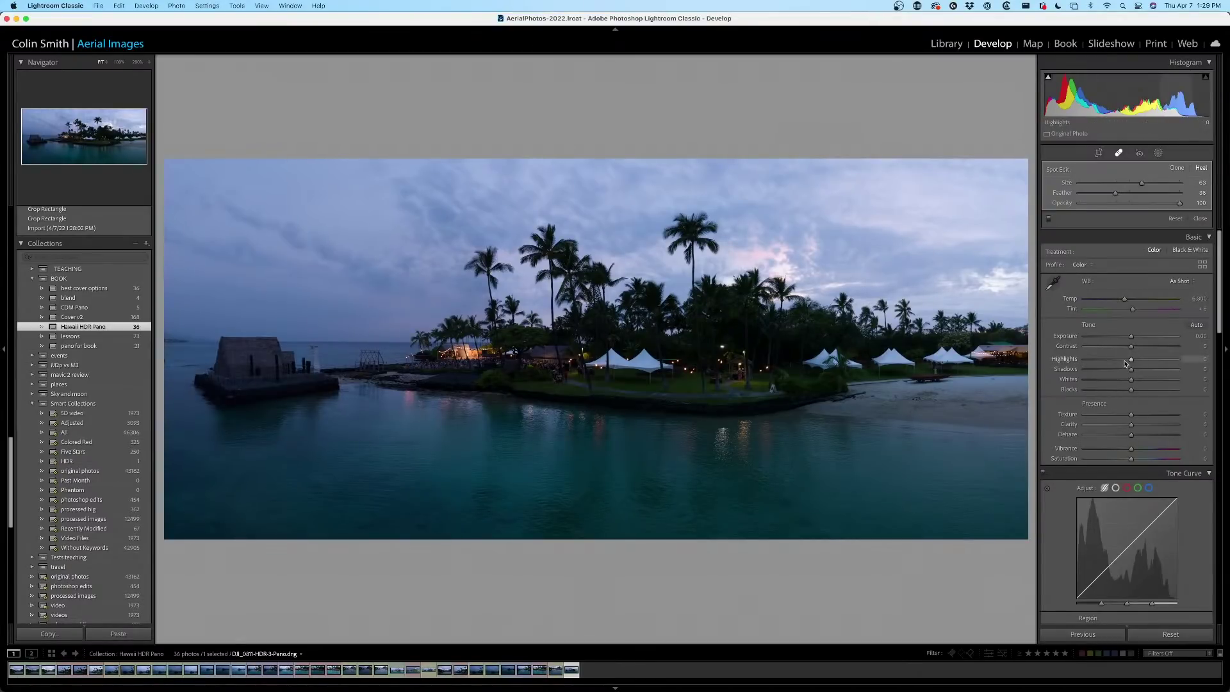
Set the panorama's Highlights to -100, Shadows to about +38 and Exposure to +0.55, and warm the white balance temperature.
left_click_drag(1131, 361, 1085, 359)
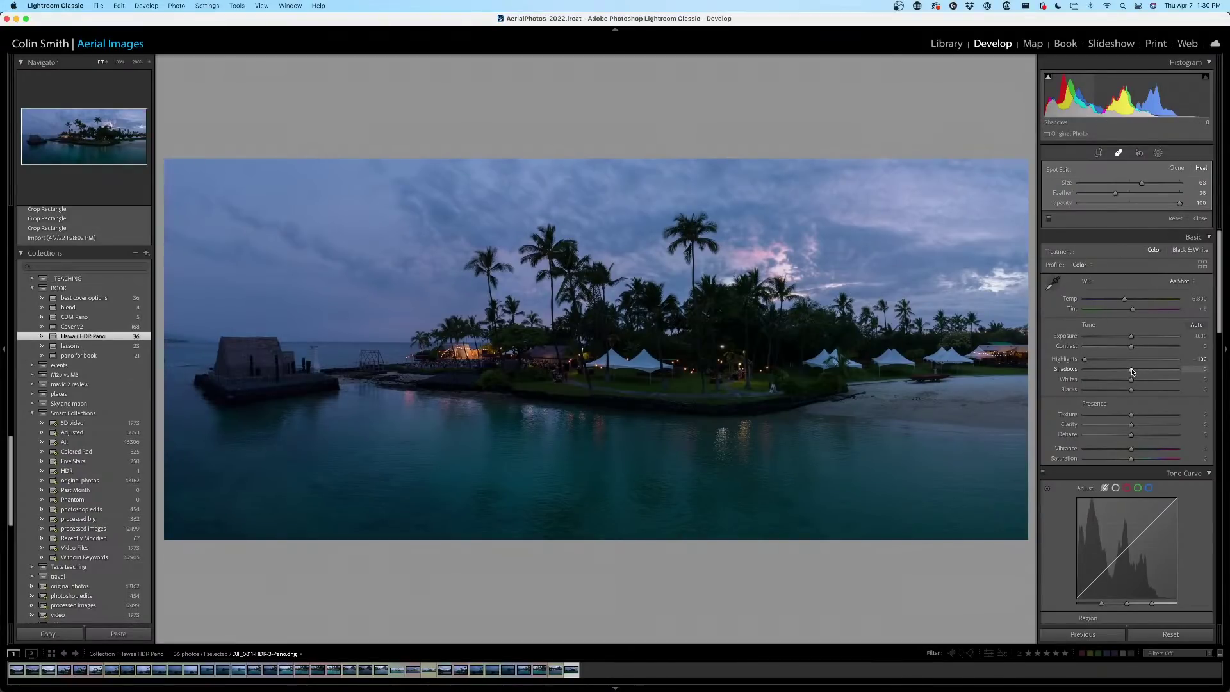
left_click_drag(1132, 371, 1141, 371)
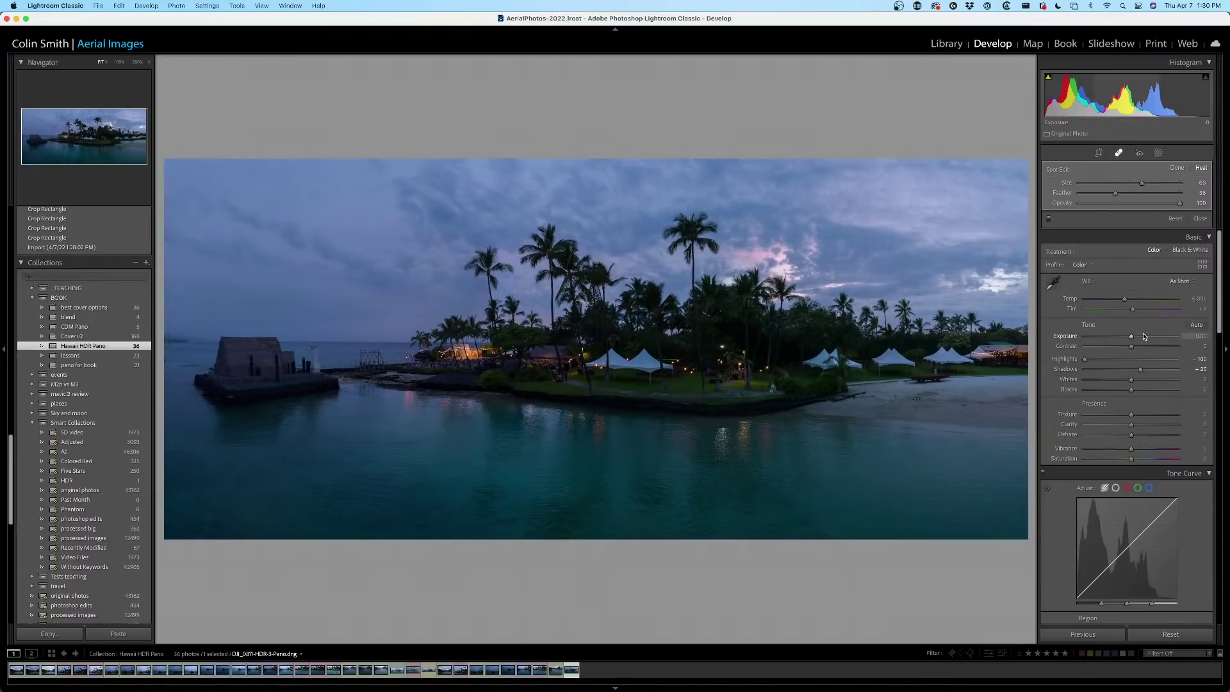
left_click_drag(1131, 336, 1150, 368)
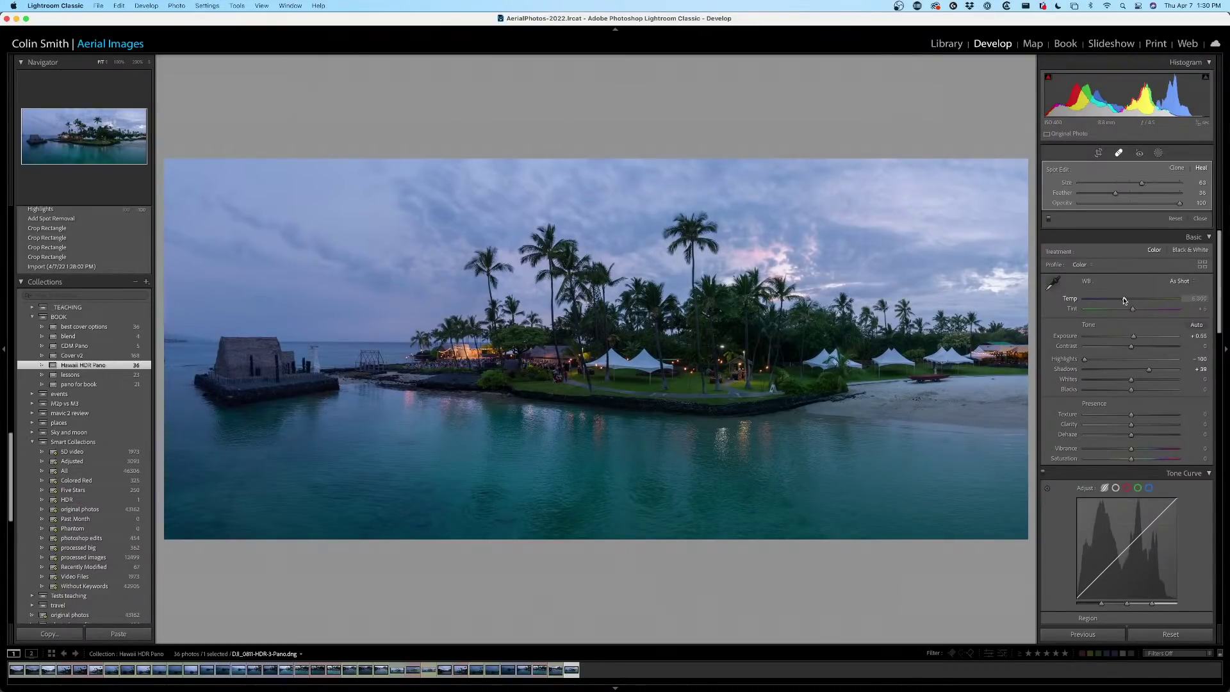
left_click_drag(1124, 300, 1146, 298)
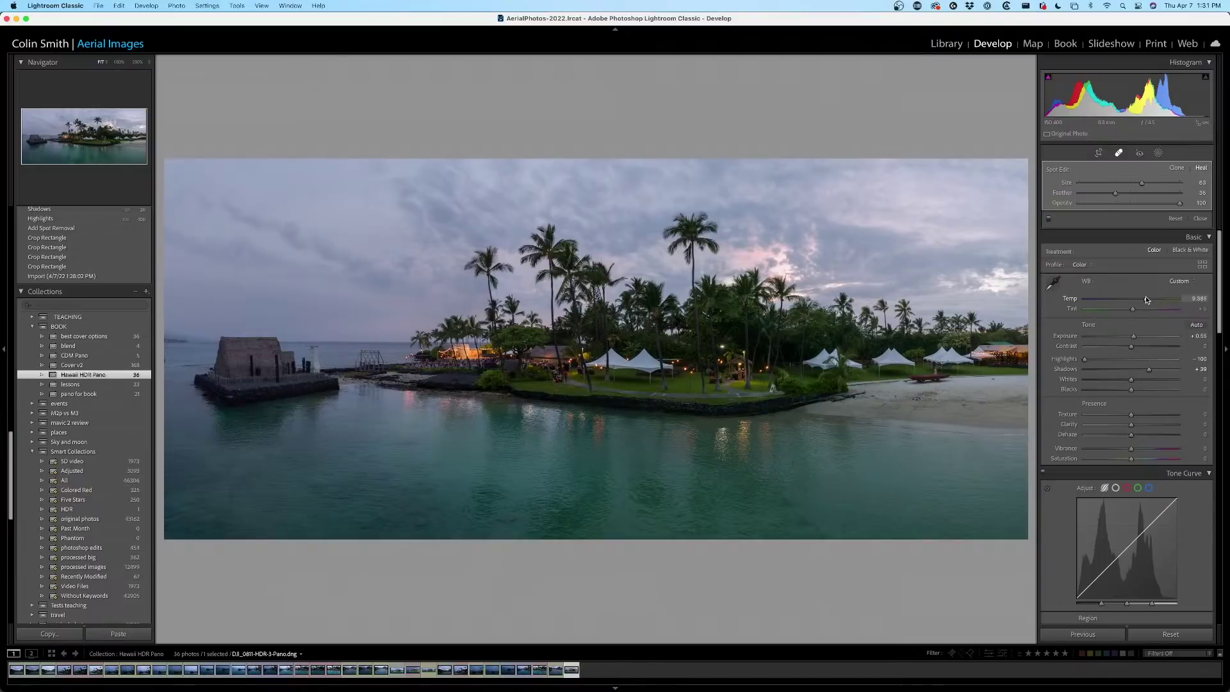
left_click_drag(1146, 298, 1144, 300)
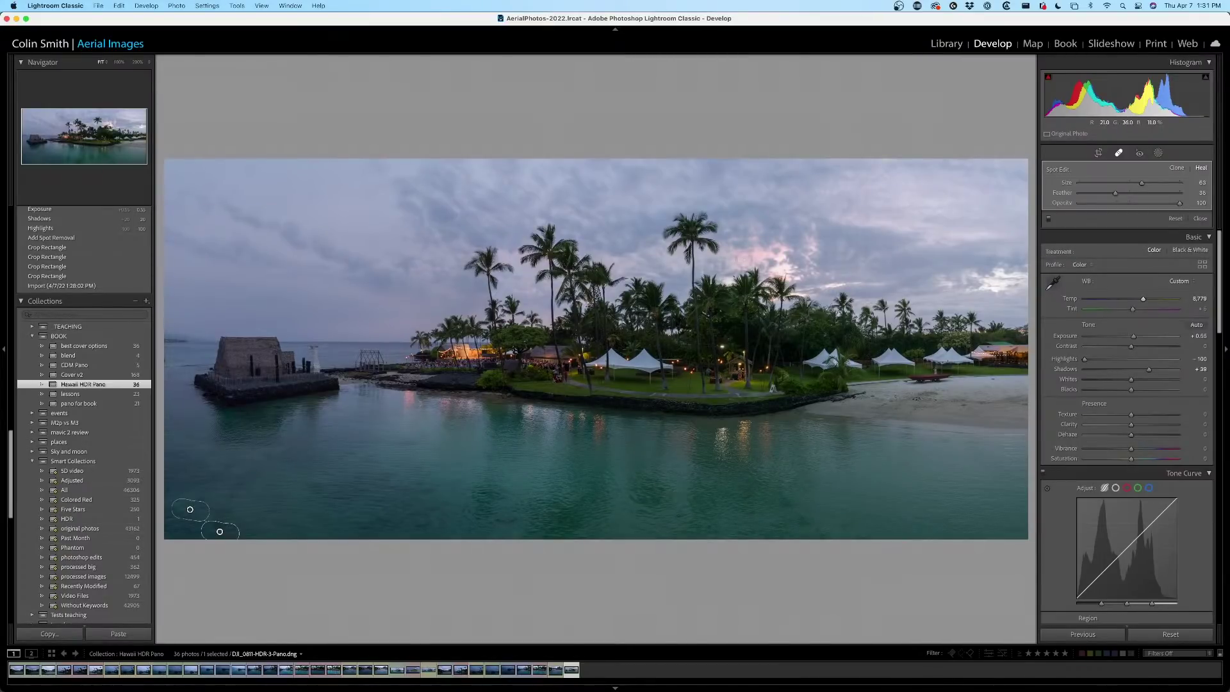
Add a Select Sky mask to the panorama, hide its overlay and set the mask's Highlights to -100.
left_click(1159, 153)
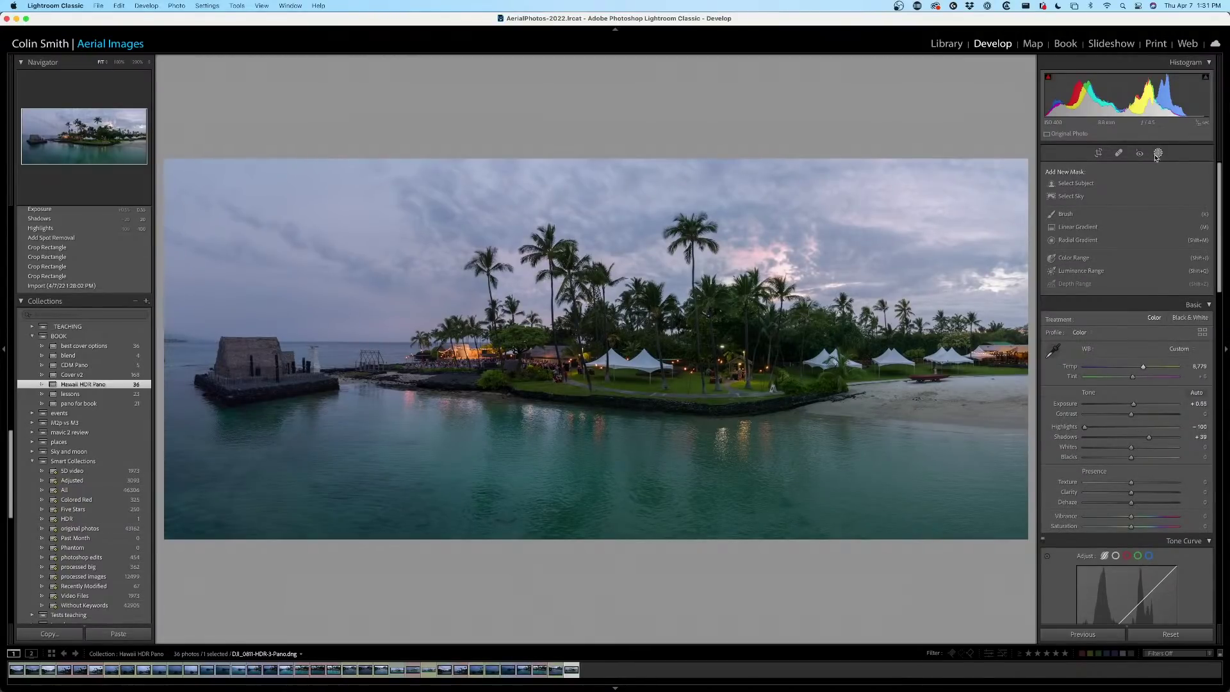
left_click(1086, 198)
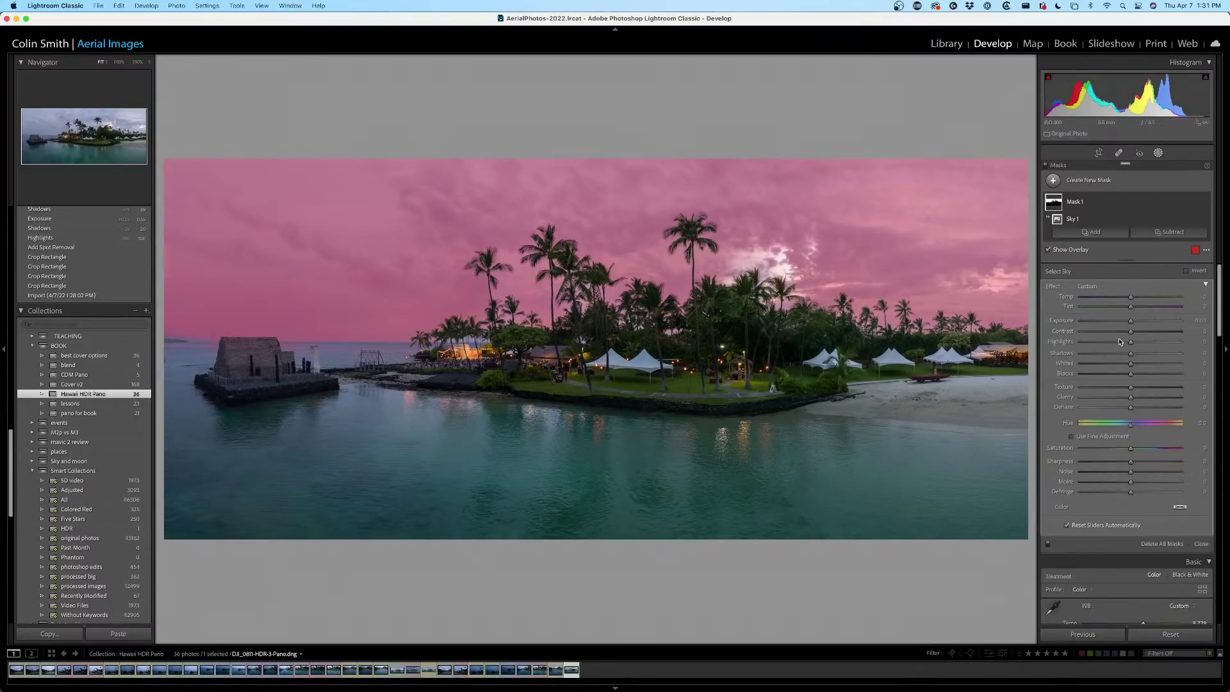
key("o")
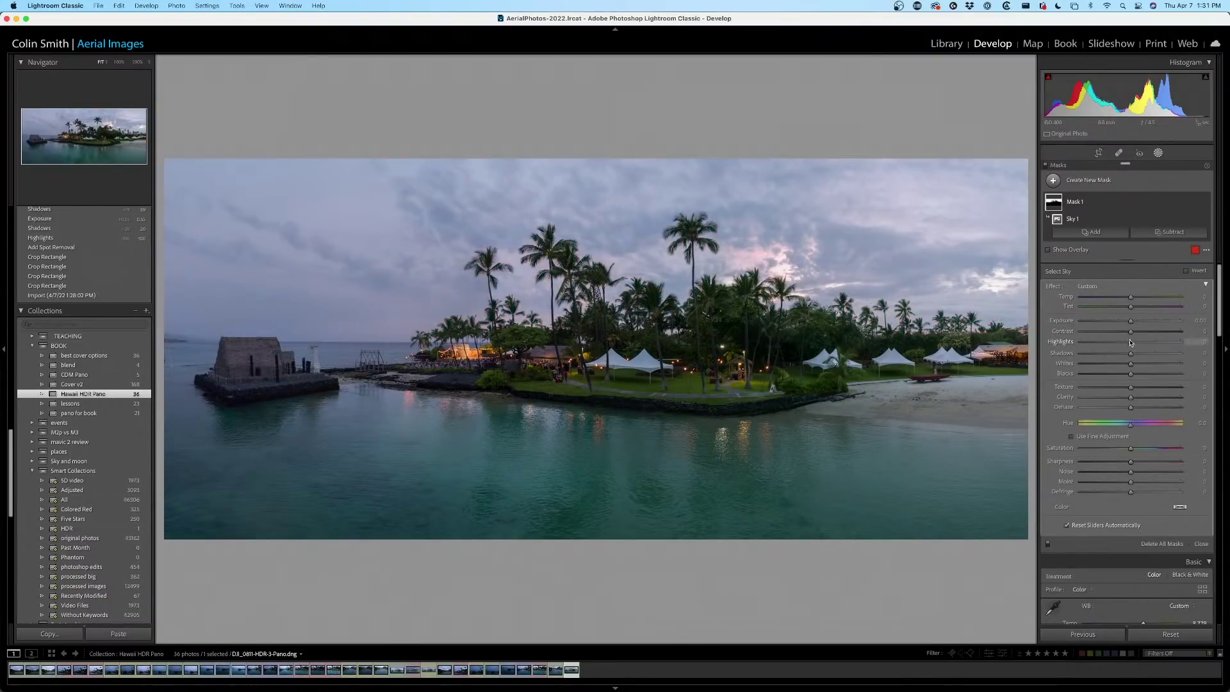
left_click_drag(1131, 343, 1075, 346)
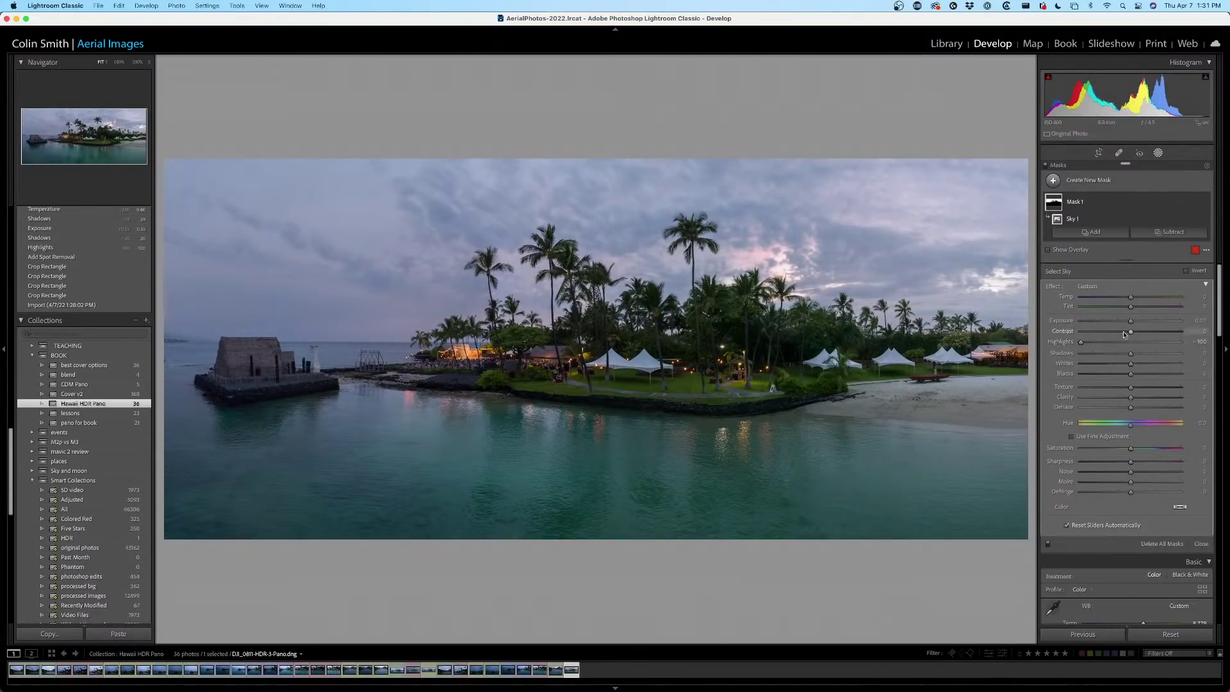
Adjust the sky mask with Temp at -24, Dehaze at about 13 and Exposure at about -0.03.
left_click_drag(1131, 323, 1129, 324)
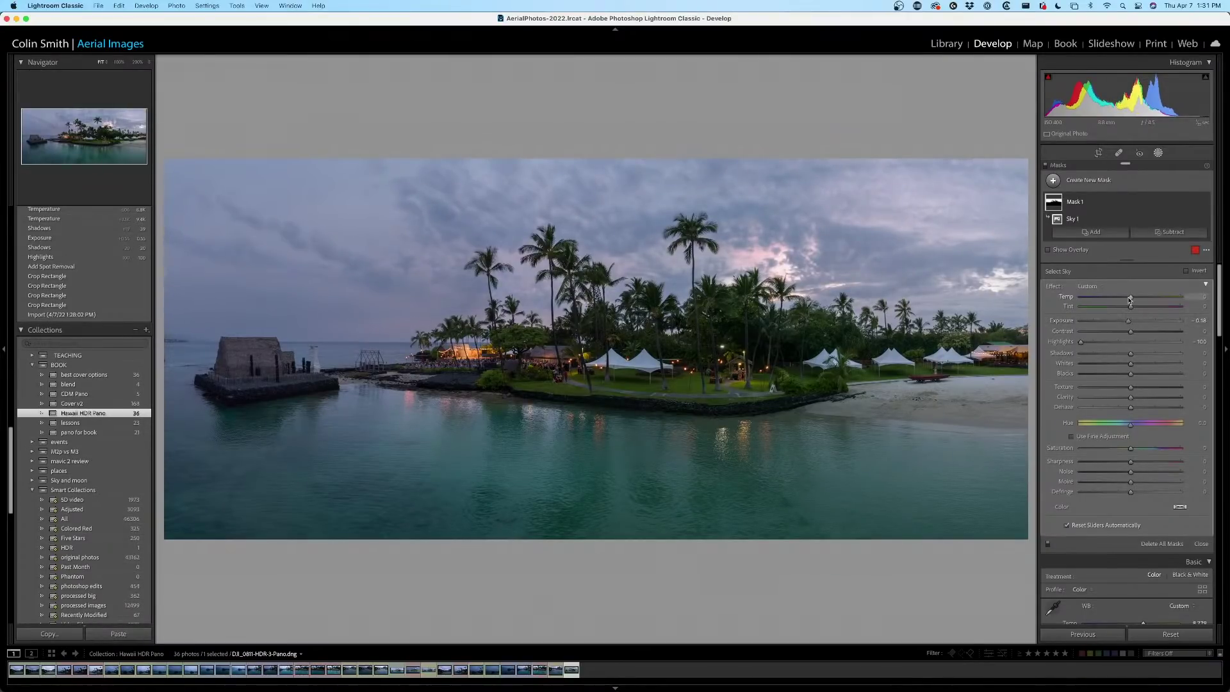
left_click_drag(1131, 299, 1120, 298)
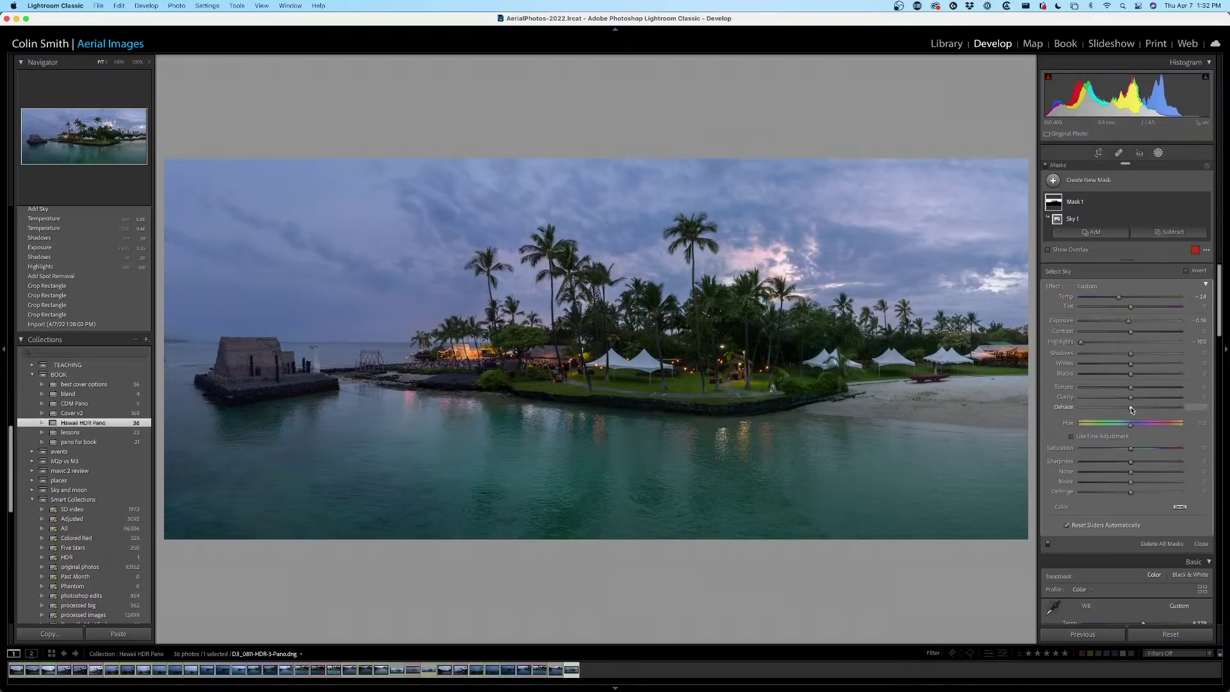
left_click_drag(1133, 406, 1137, 407)
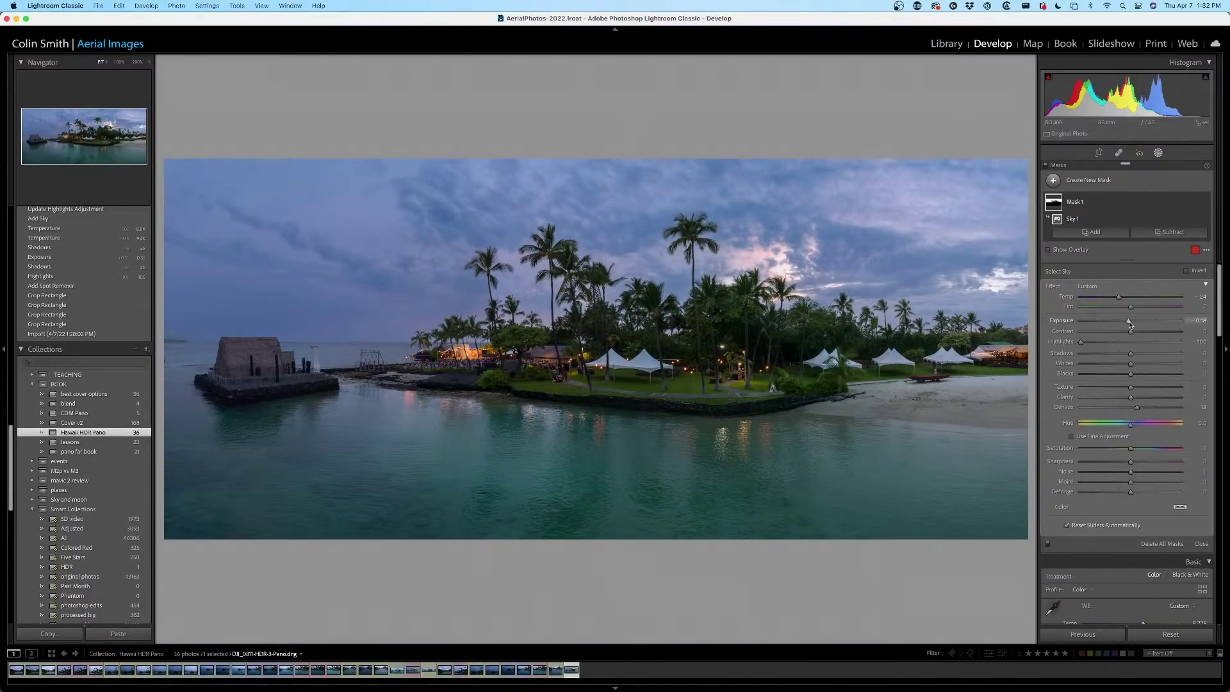
left_click_drag(1129, 322, 1131, 322)
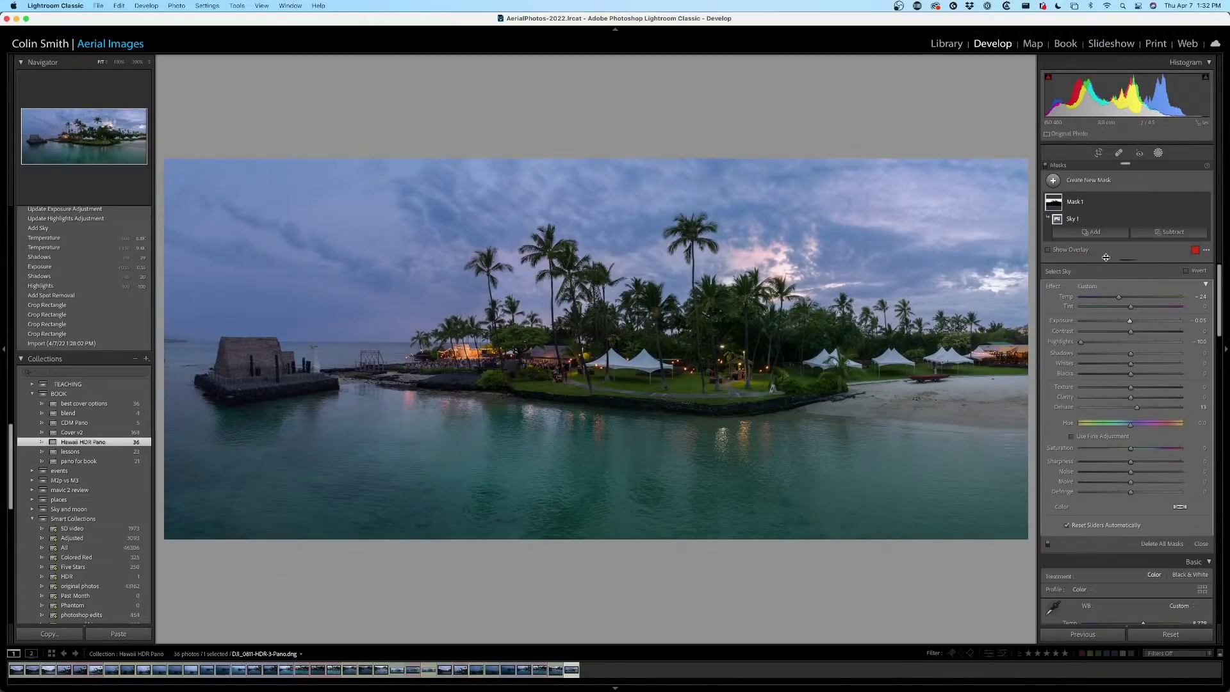
Add a linear gradient mask over the foreground water, fading out at the rocky shoreline, and lower its Exposure to about -0.9.
left_click(1054, 180)
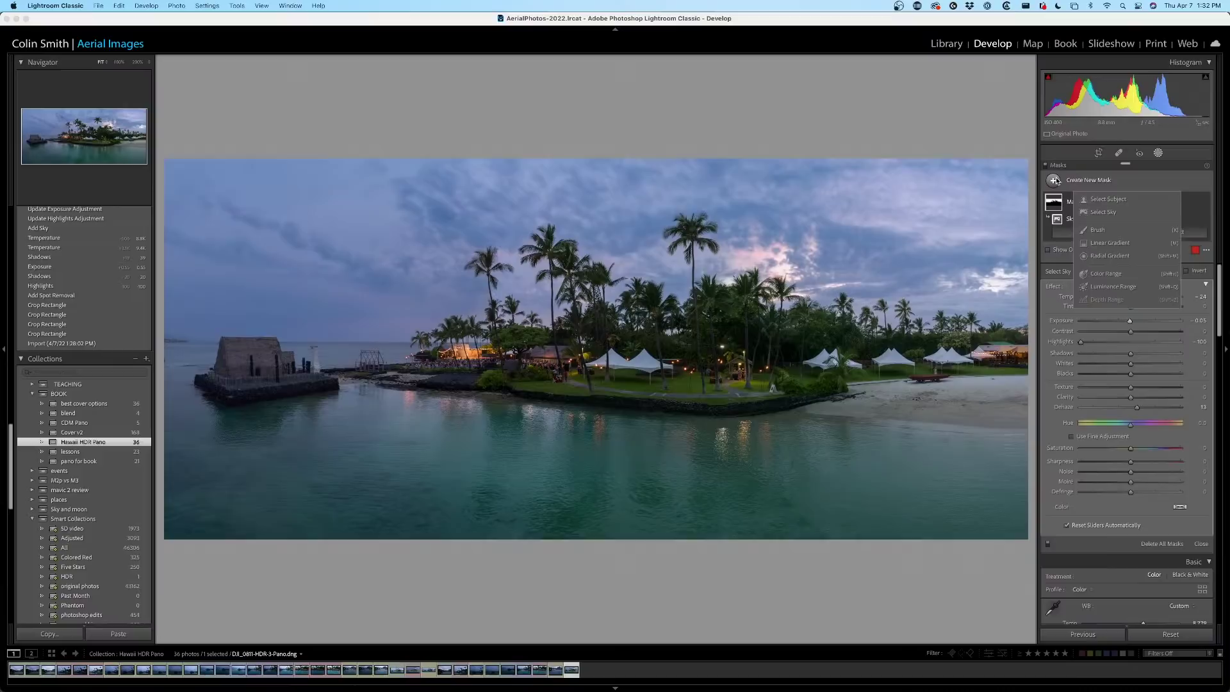
left_click(1110, 243)
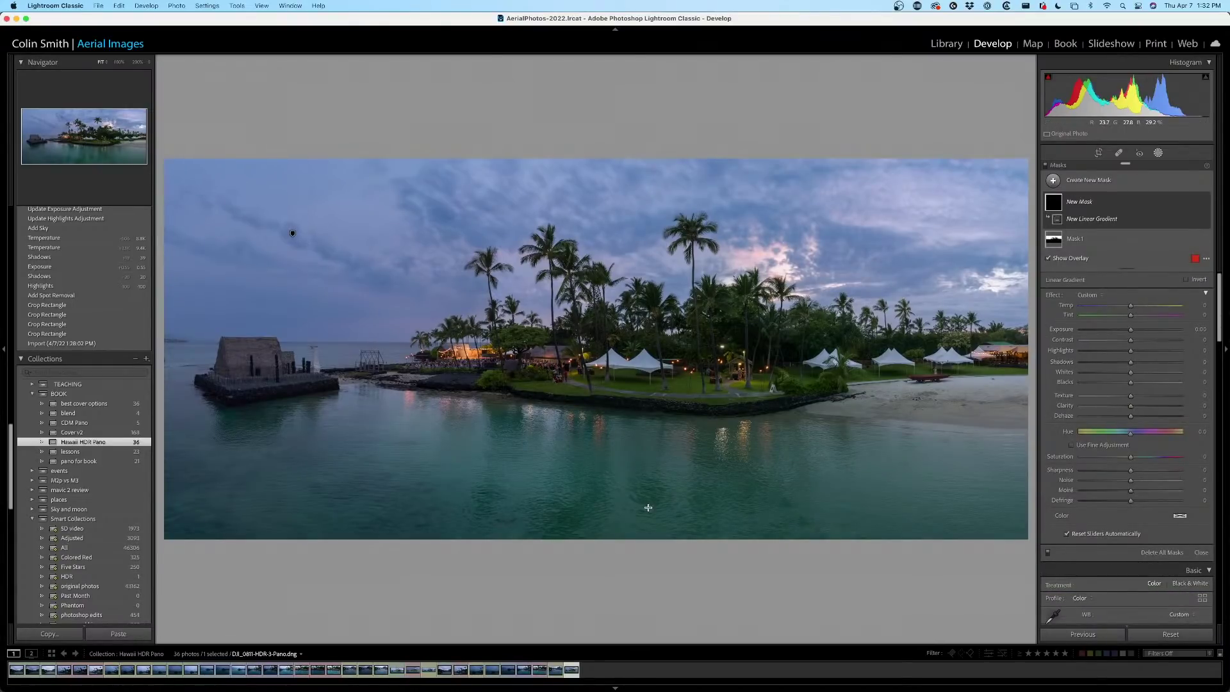
left_click_drag(648, 508, 643, 410)
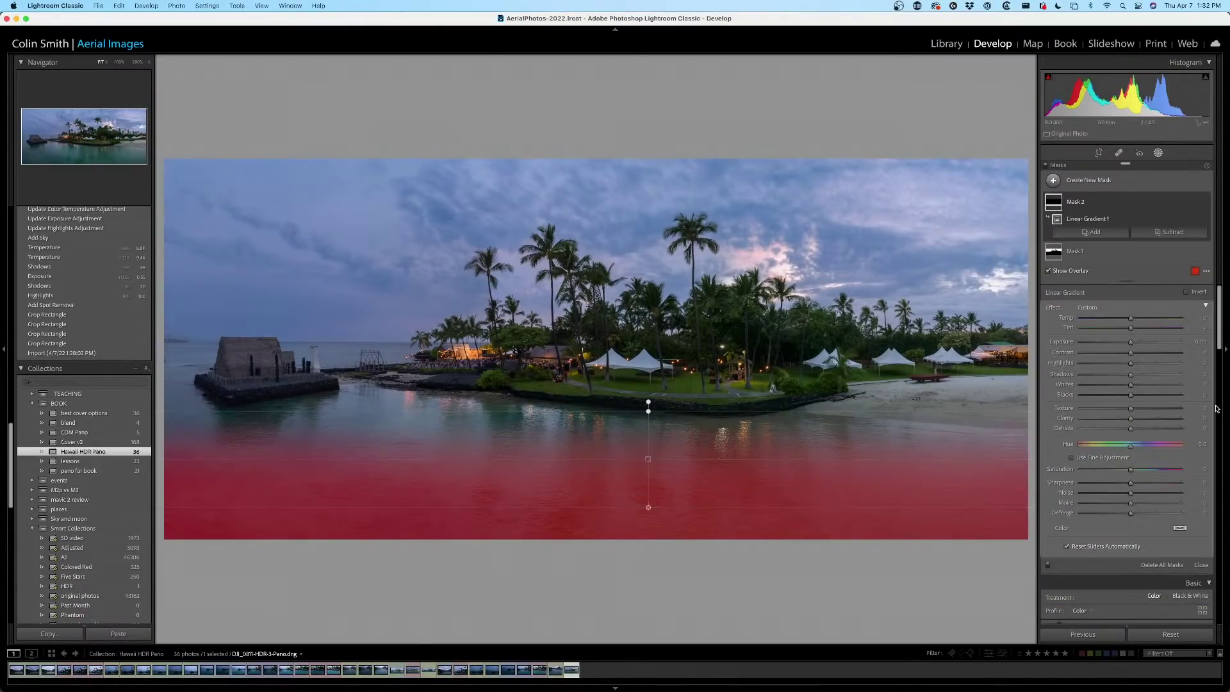
left_click(1131, 343)
left_click_drag(1131, 343, 1119, 342)
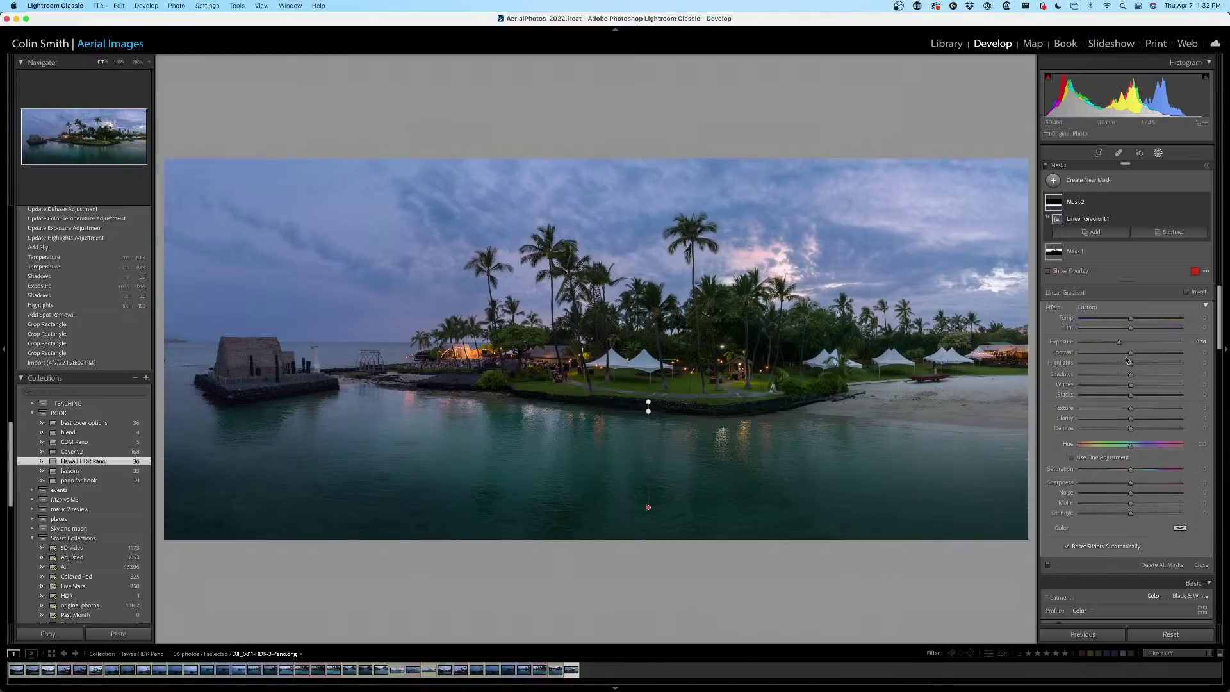
Set the whole panorama's Exposure to +1.00 and warm its white balance Temp to about 10,100.
left_click_drag(1220, 297, 1220, 361)
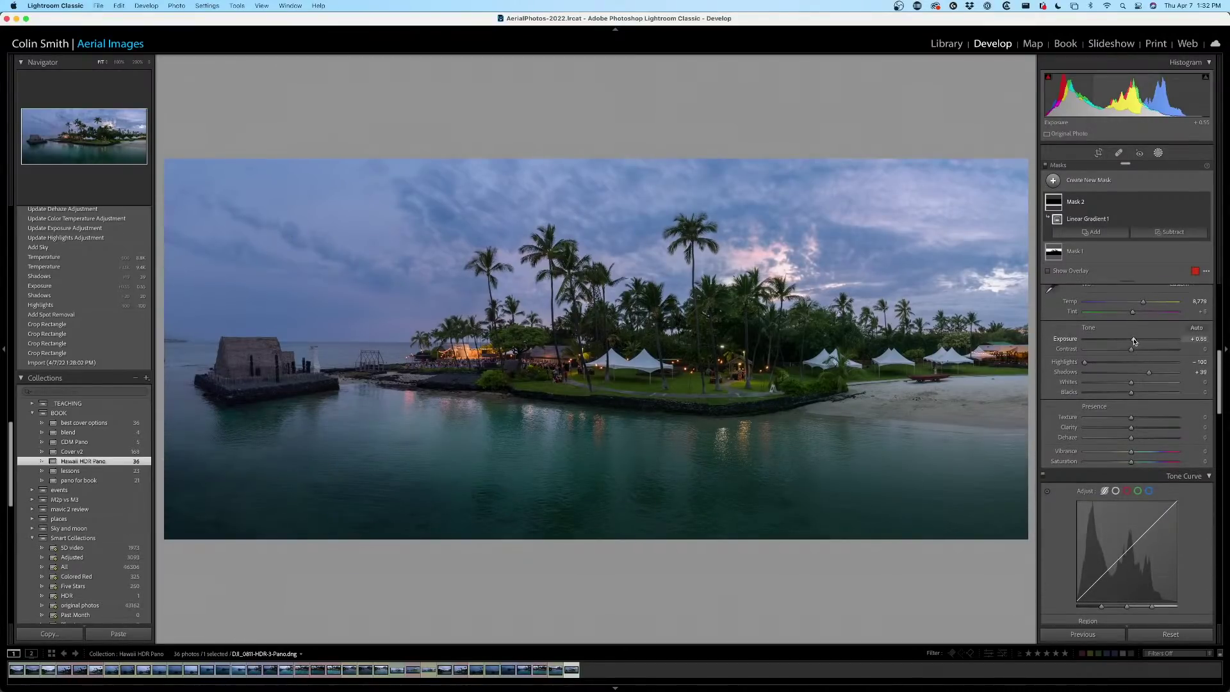
left_click_drag(1134, 341, 1136, 342)
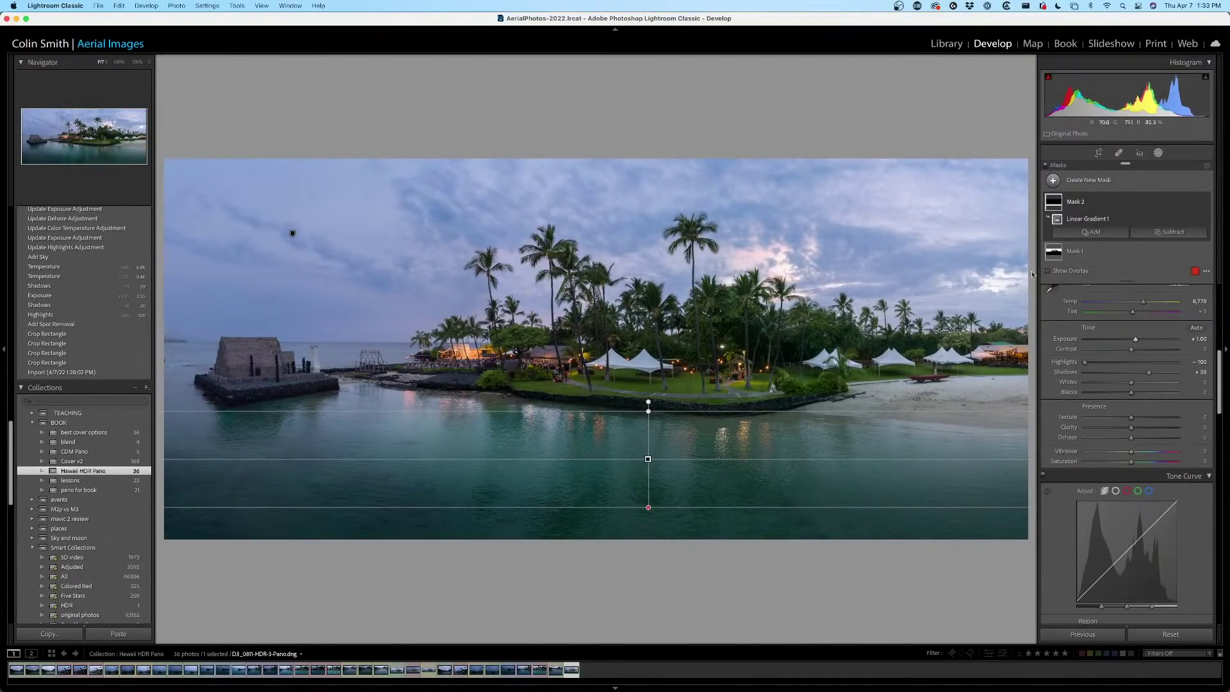
left_click_drag(1143, 302, 1151, 302)
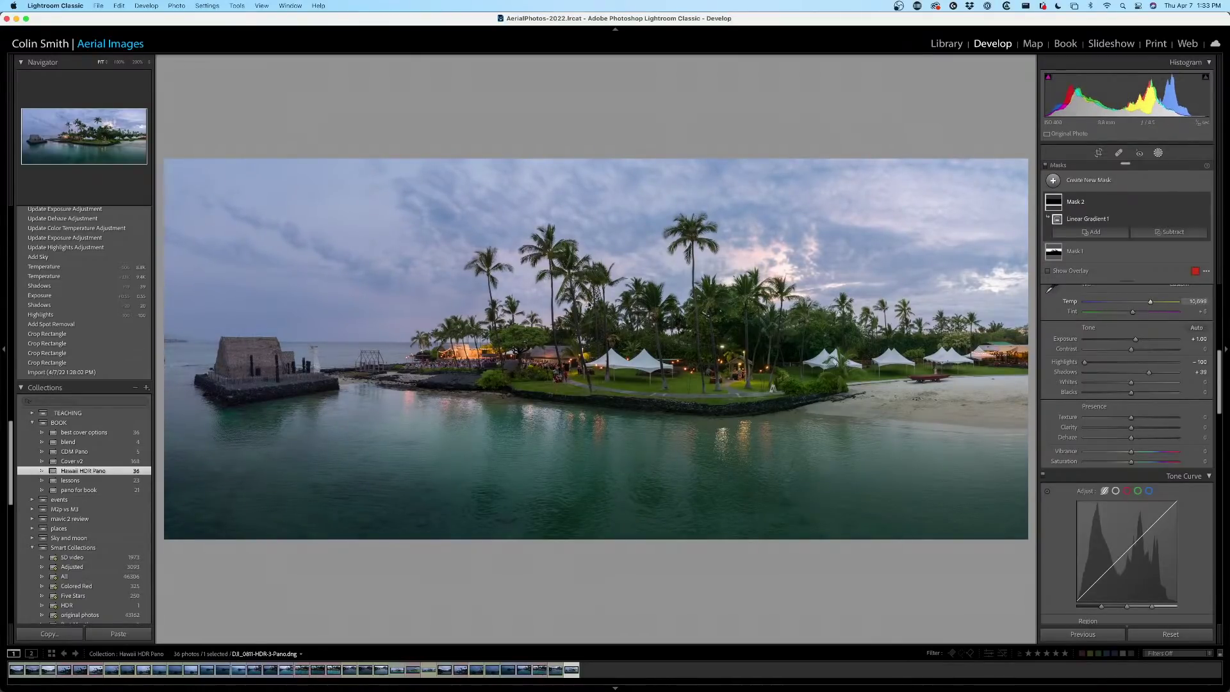
left_click(949, 42)
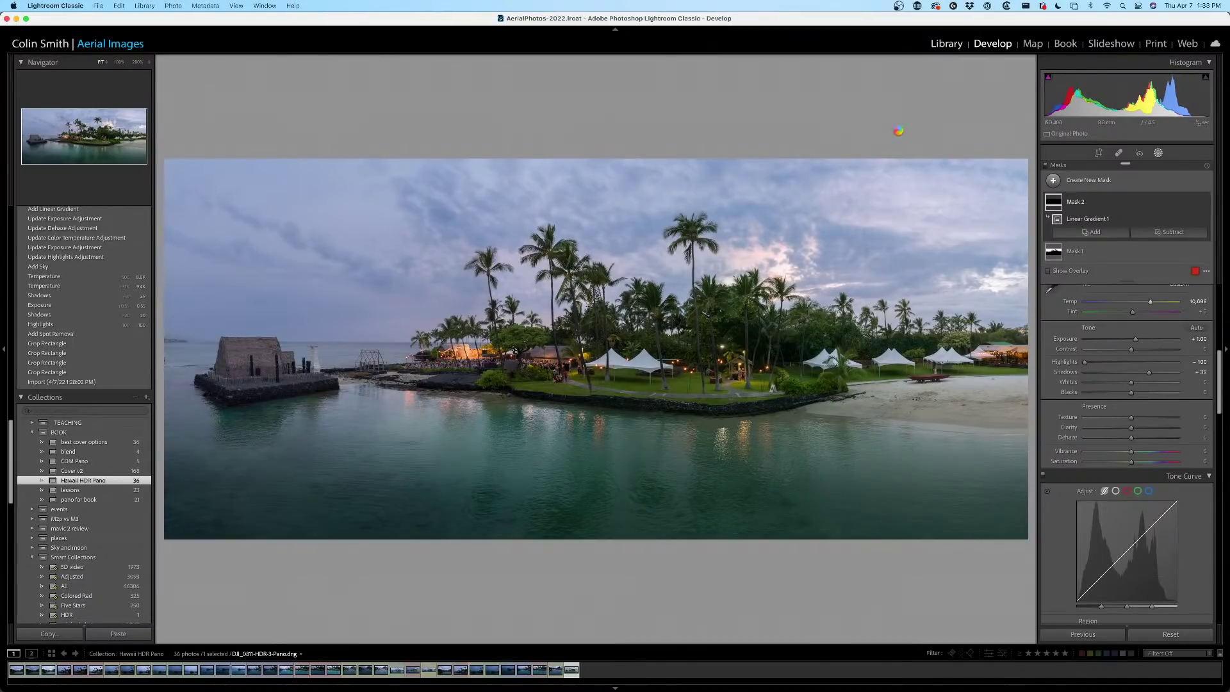
key("d")
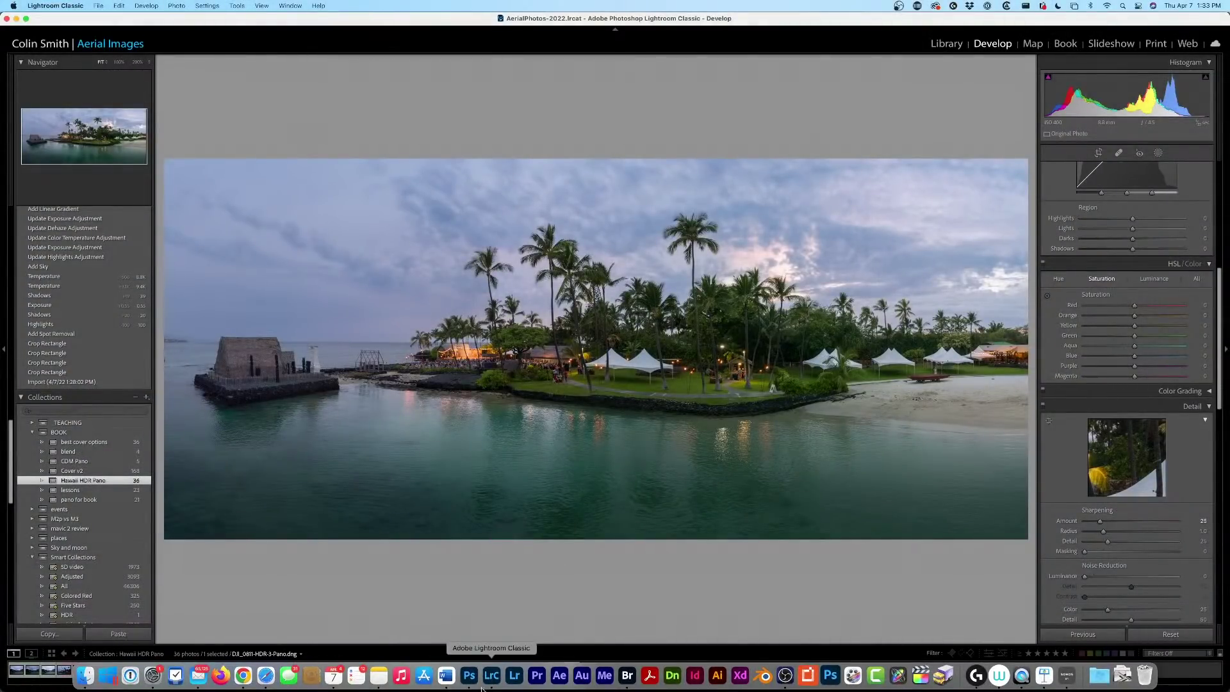
Switch to Photoshop and on to Safari, look through the Multi-Shot Mayhem course page down to its HDR lessons, and put the browser window away.
left_click(470, 675)
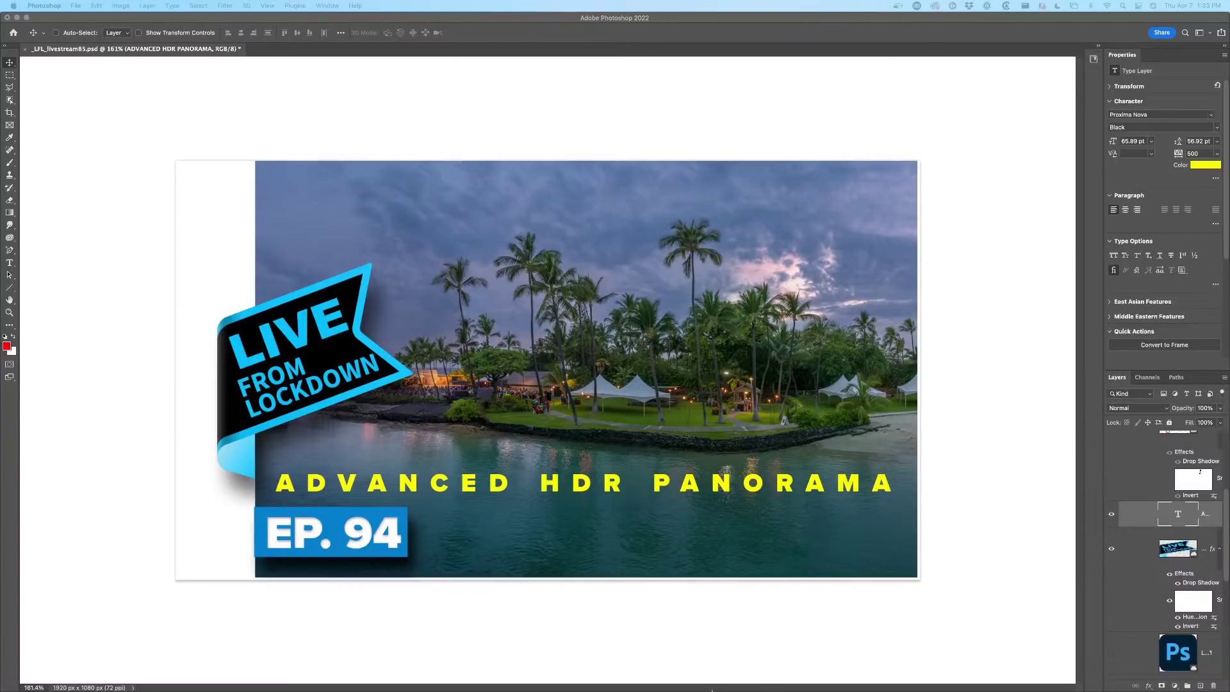
mouse_move(176, 681)
mouse_move(237, 689)
key("super+Tab")
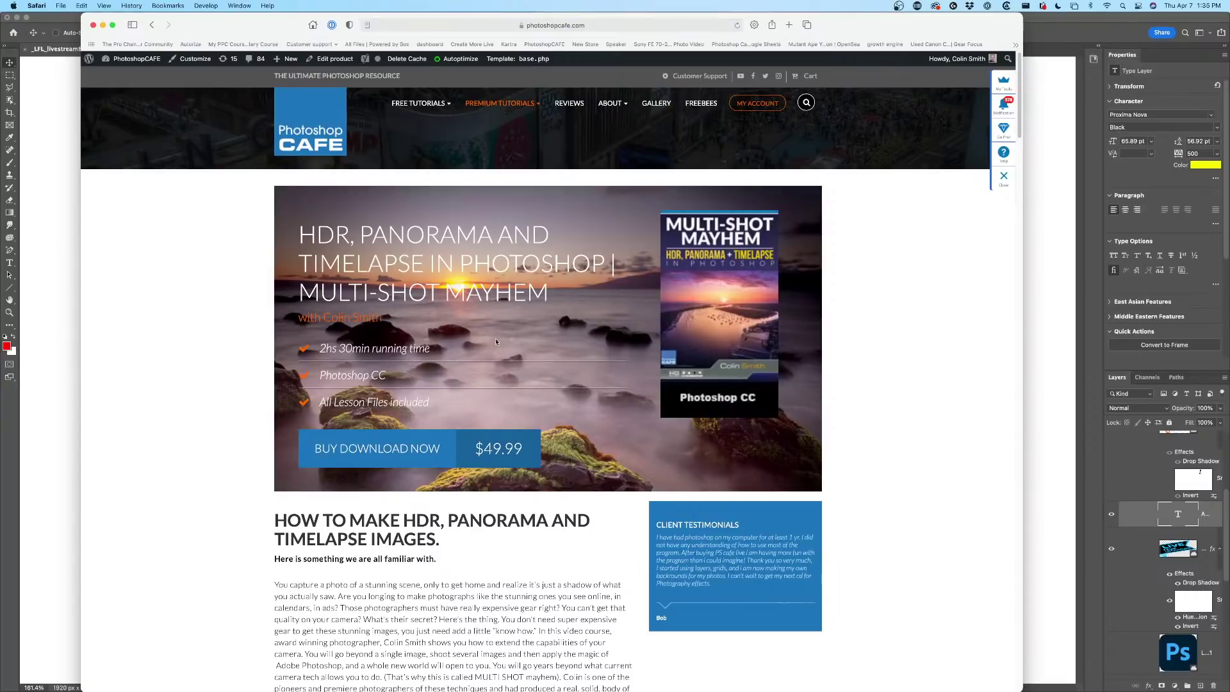
scroll(664, 391, "down", 1)
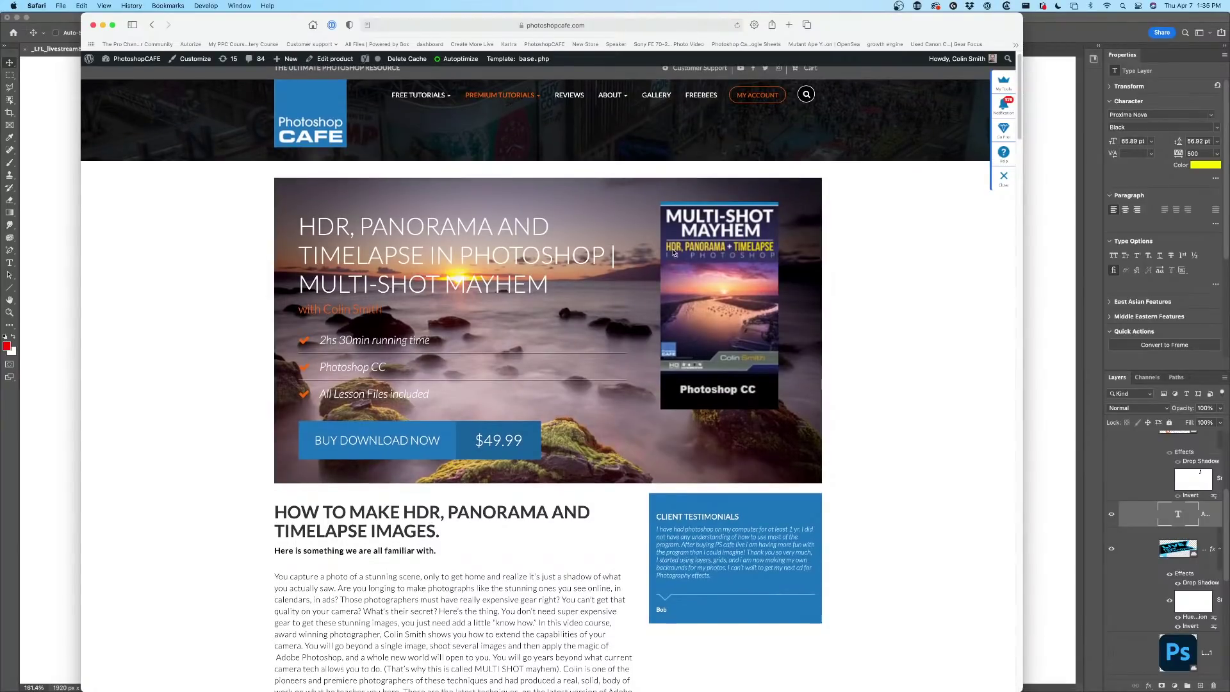
scroll(723, 552, "down", 20)
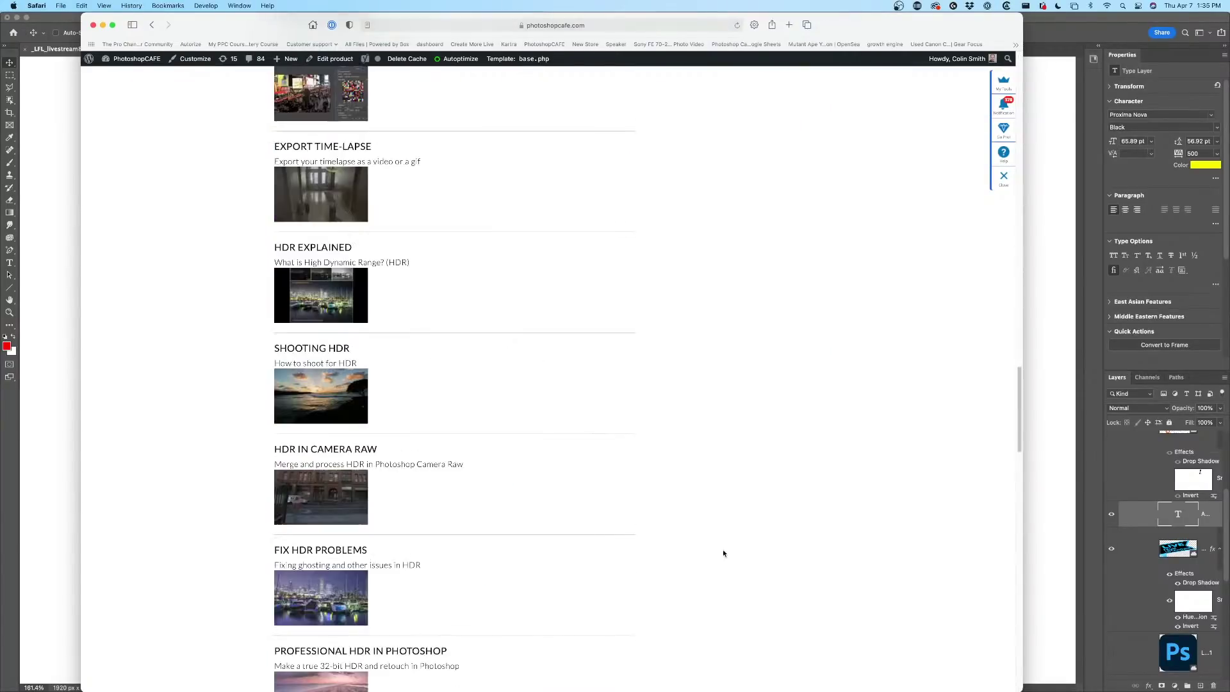
scroll(719, 561, "up", 8)
scroll(719, 560, "up", 15)
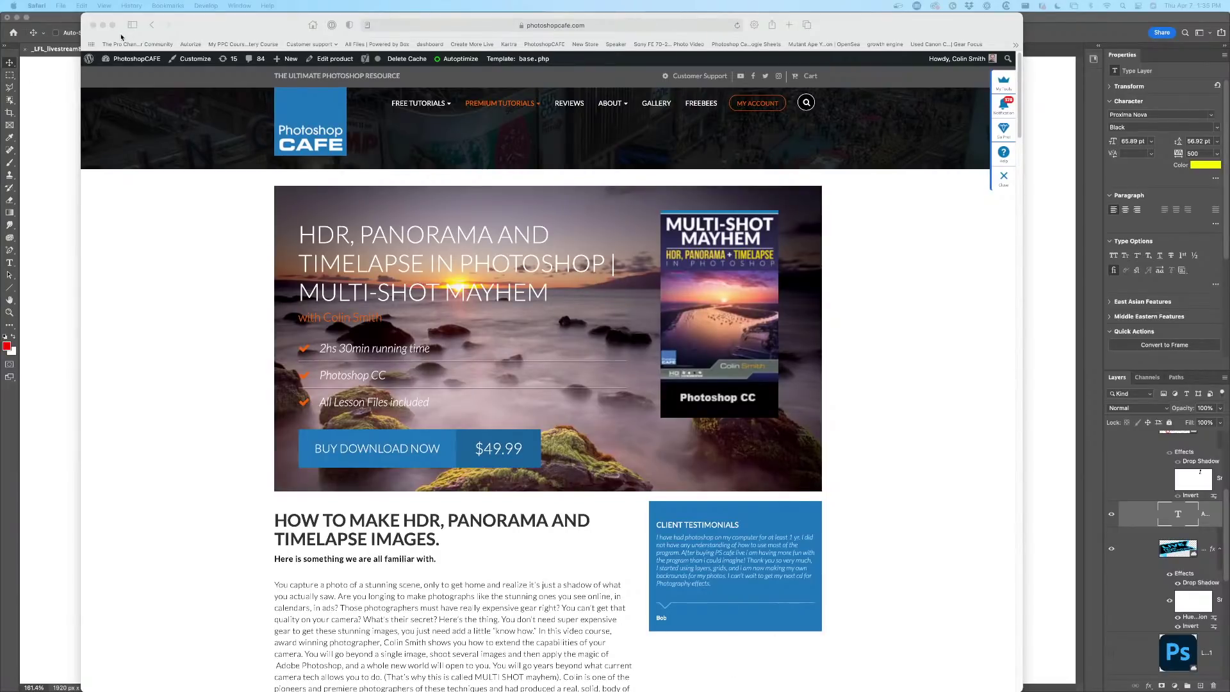
double_click(239, 24)
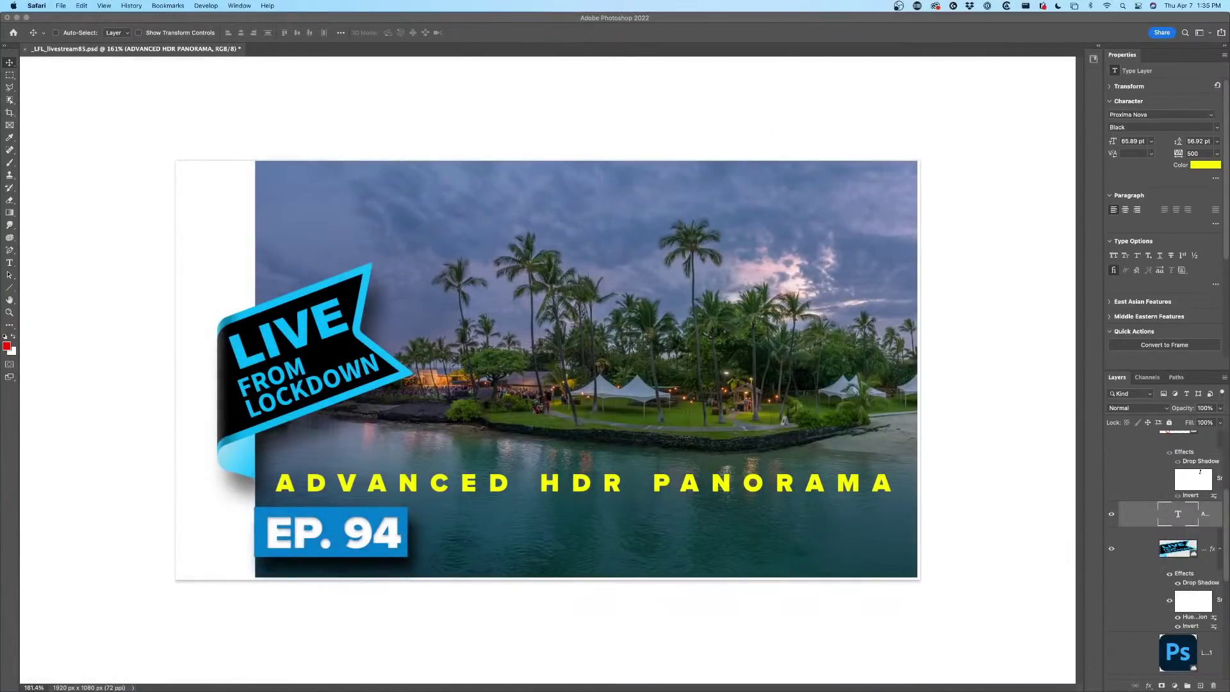
Add the yellow text "HDR40" to the episode artwork in Photoshop and place it in the sky just above the "Live from Lockdown" banner.
left_click(1041, 485)
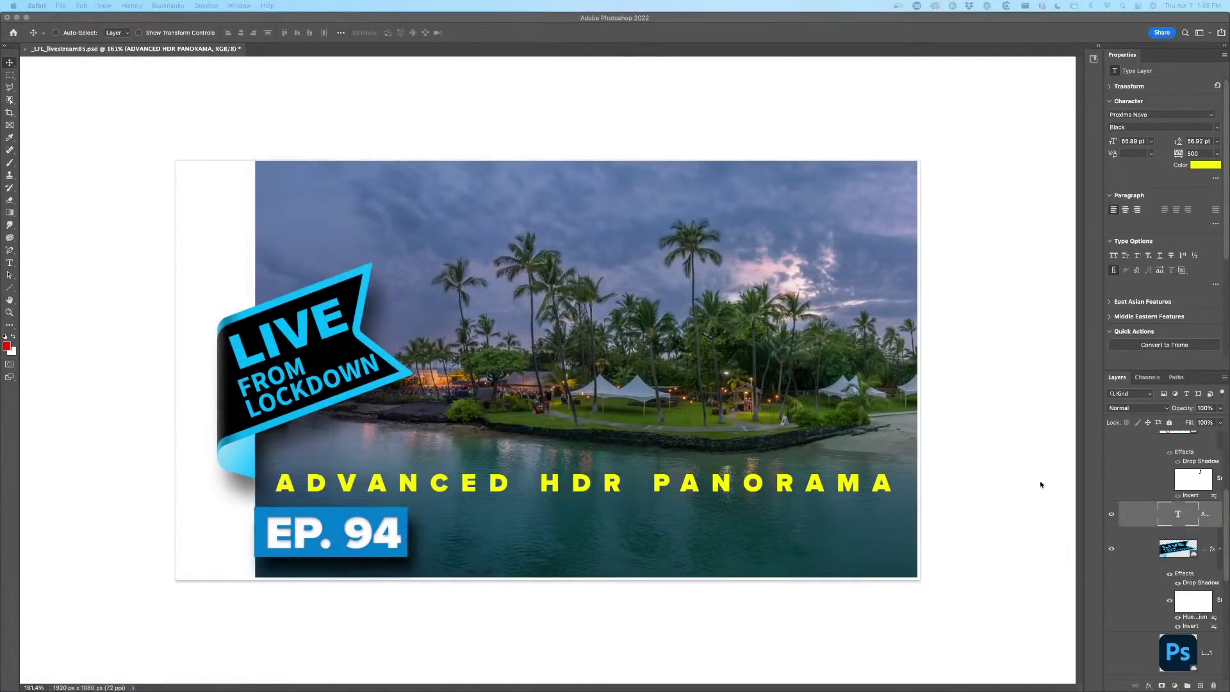
left_click(10, 263)
left_click(376, 240)
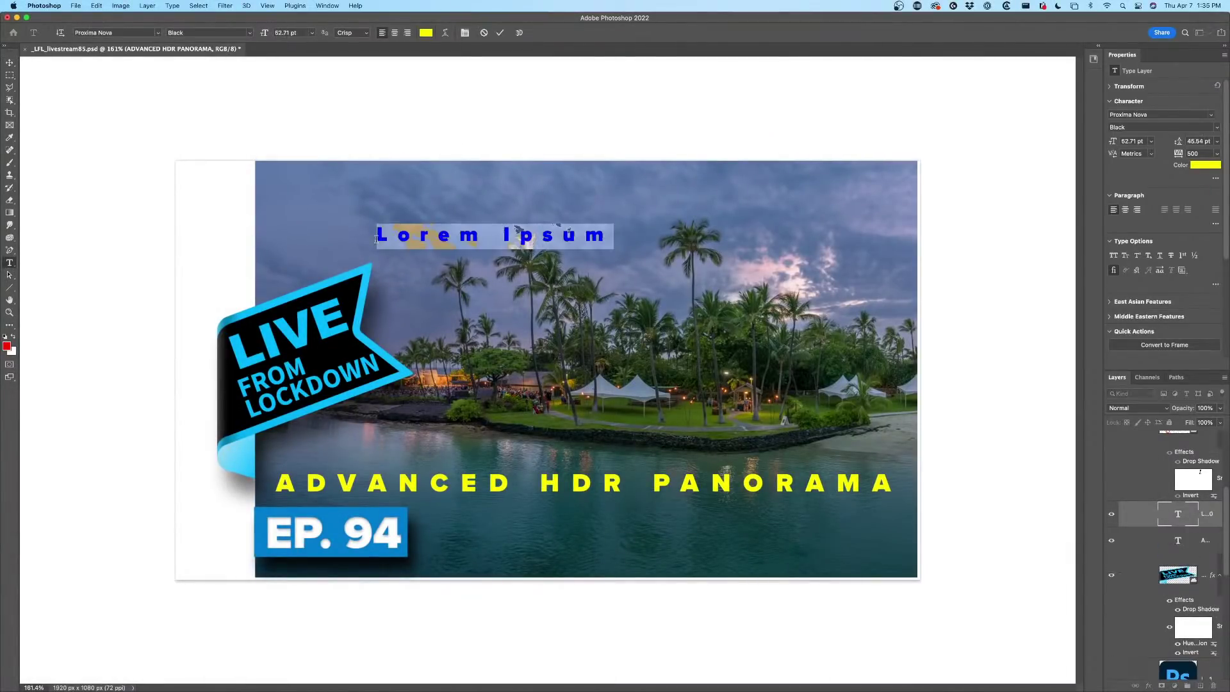
type("HDR40")
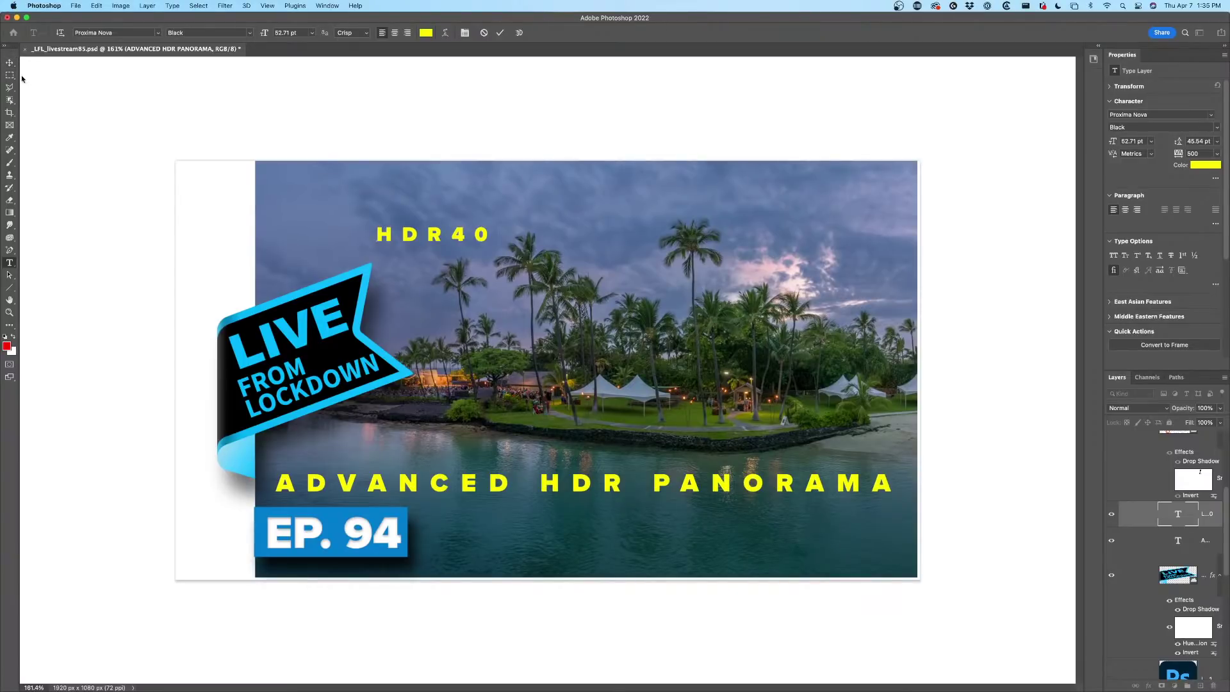
left_click(9, 63)
left_click_drag(458, 243, 407, 223)
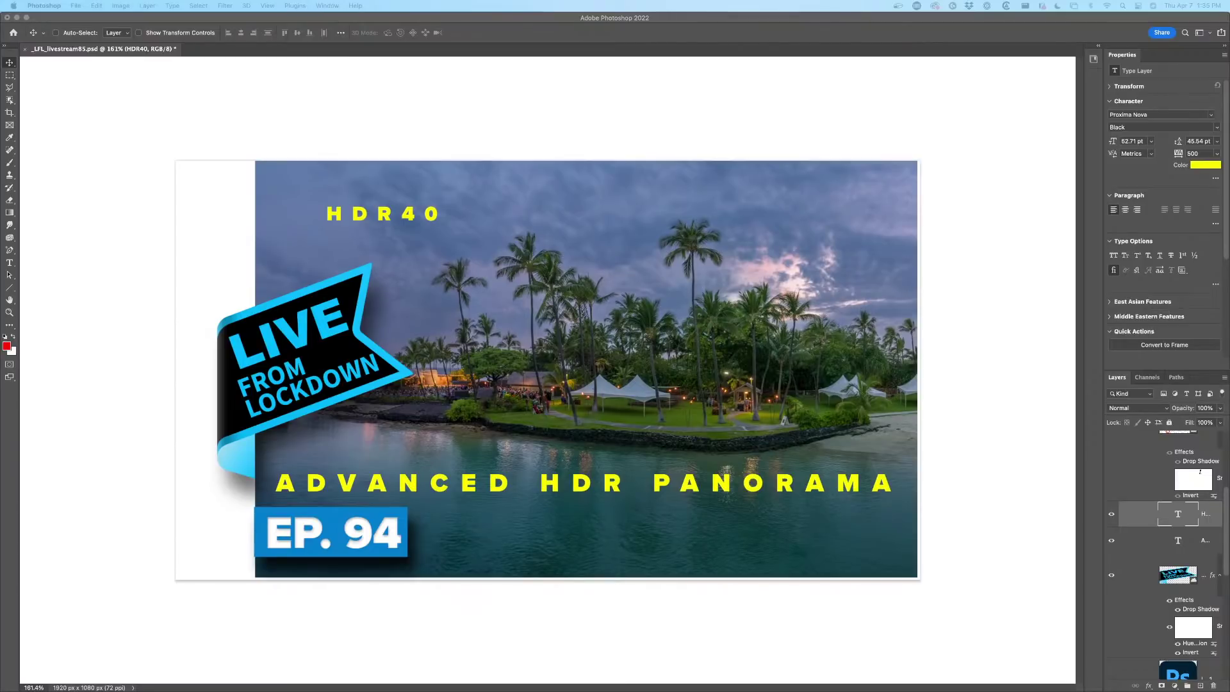
Bring the Safari window with the Multi-Shot Mayhem course page into view, look over its offer, and move the window off screen.
left_click_drag(967, 689, 791, 29)
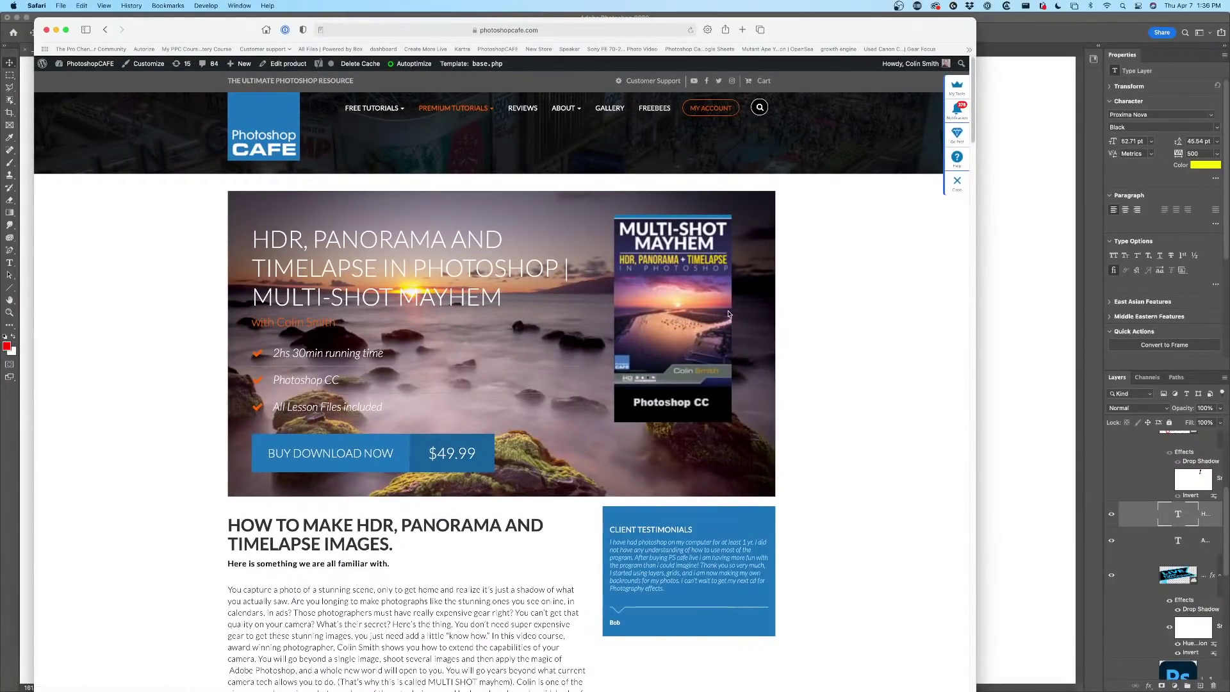
scroll(737, 371, "down", 10)
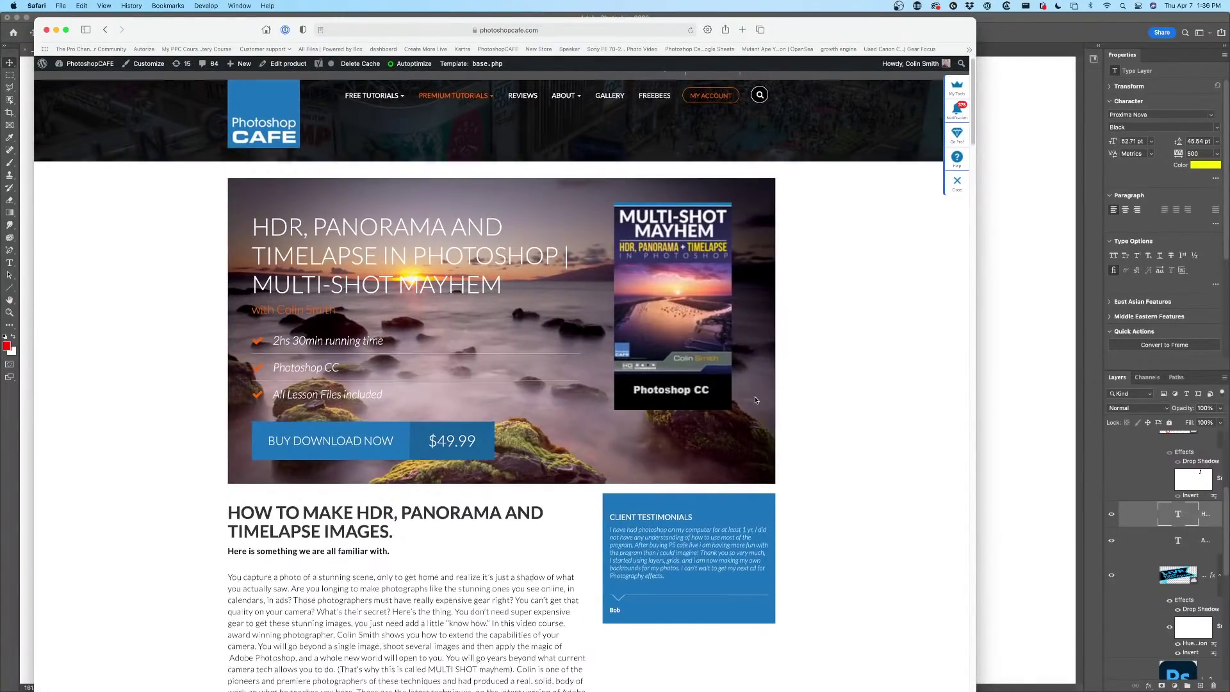
scroll(760, 333, "up", 10)
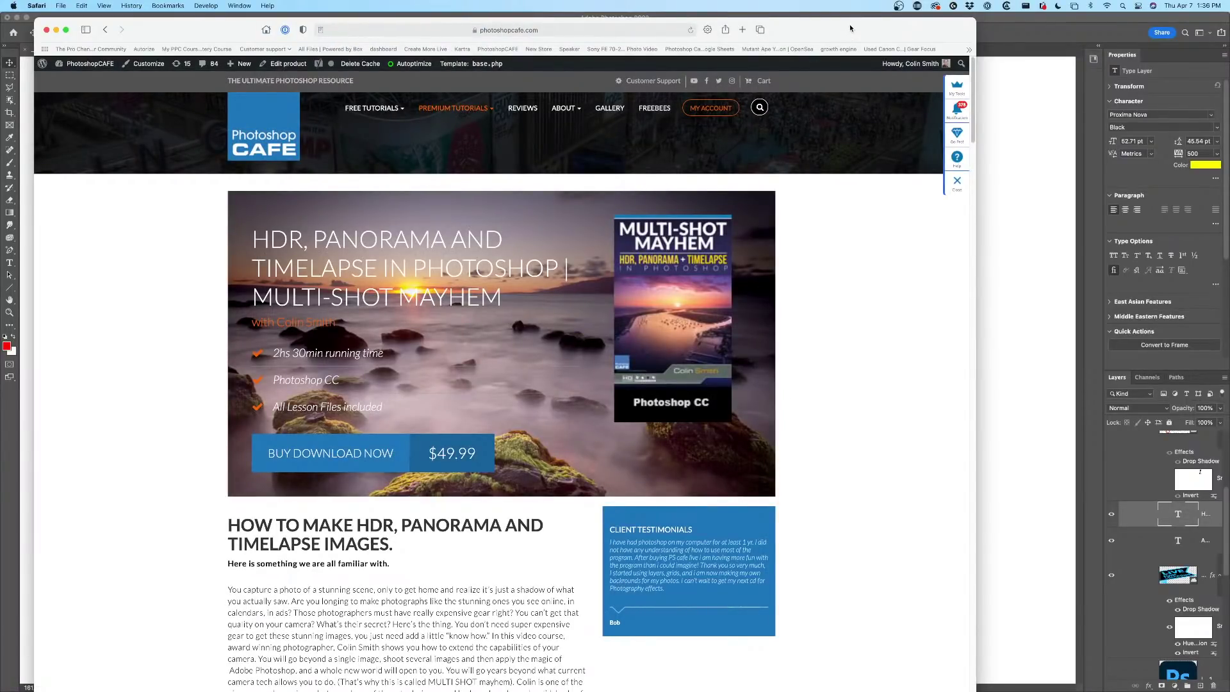
left_click_drag(850, 29, 1229, 256)
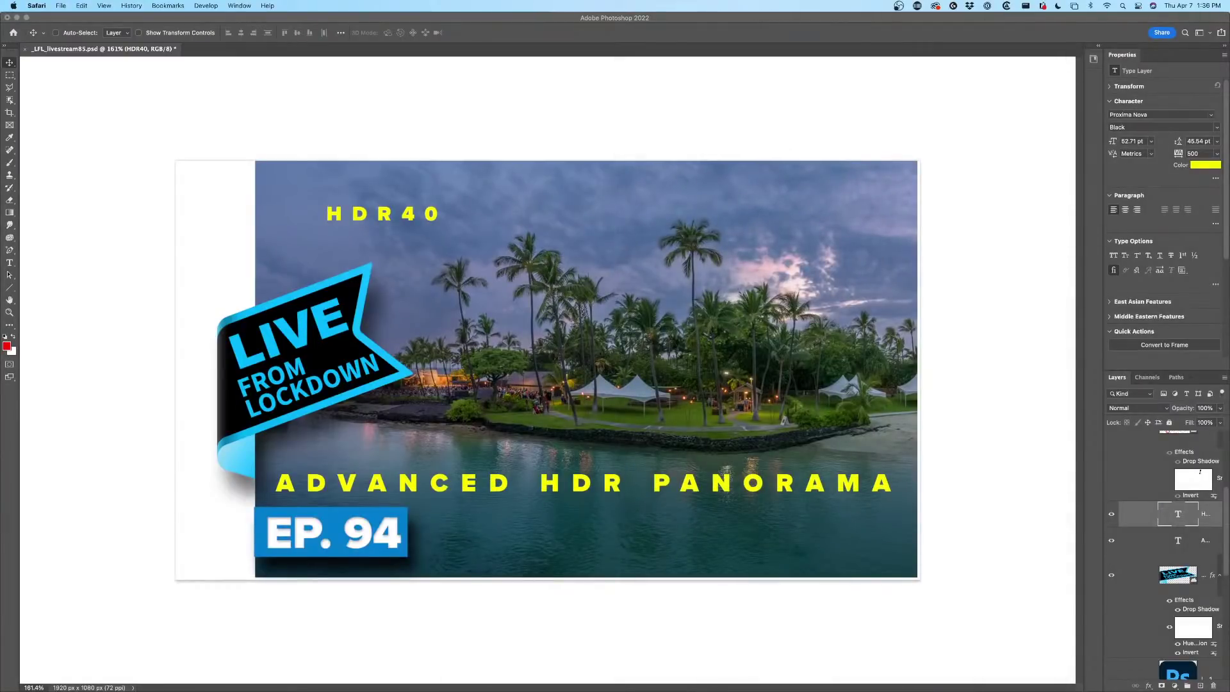
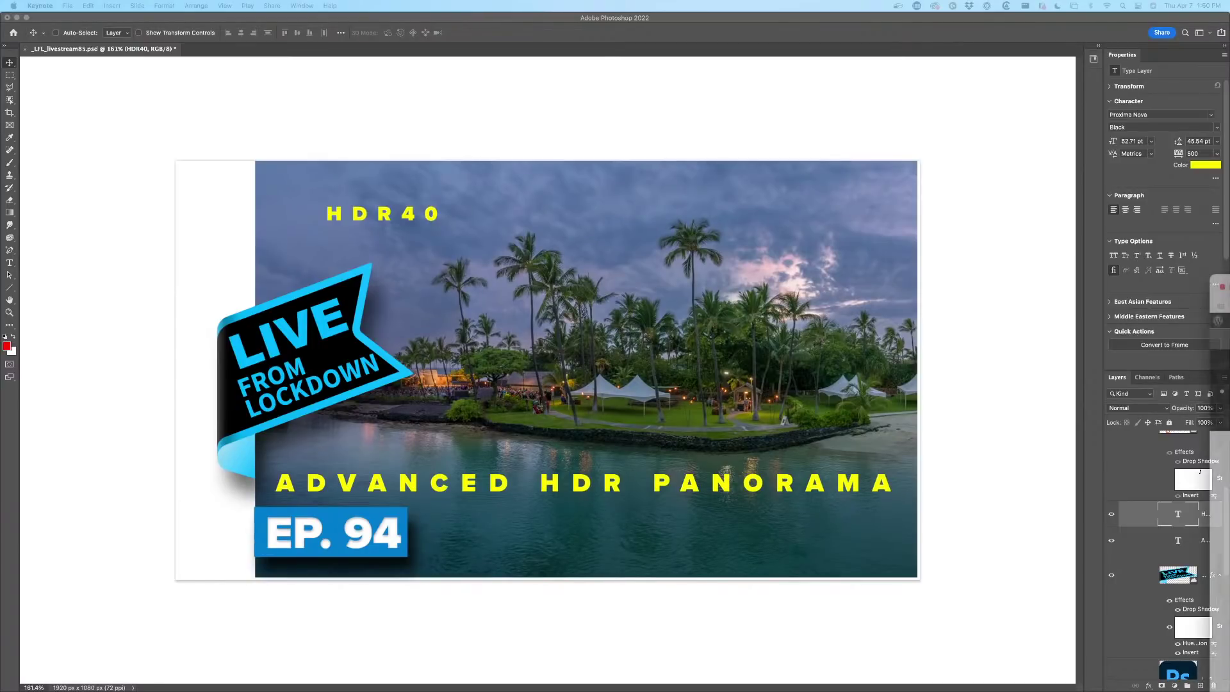
Switch to Safari to show the course page's address, and bring the Keynote presentation HDRpanos.key into view.
key("super+Tab")
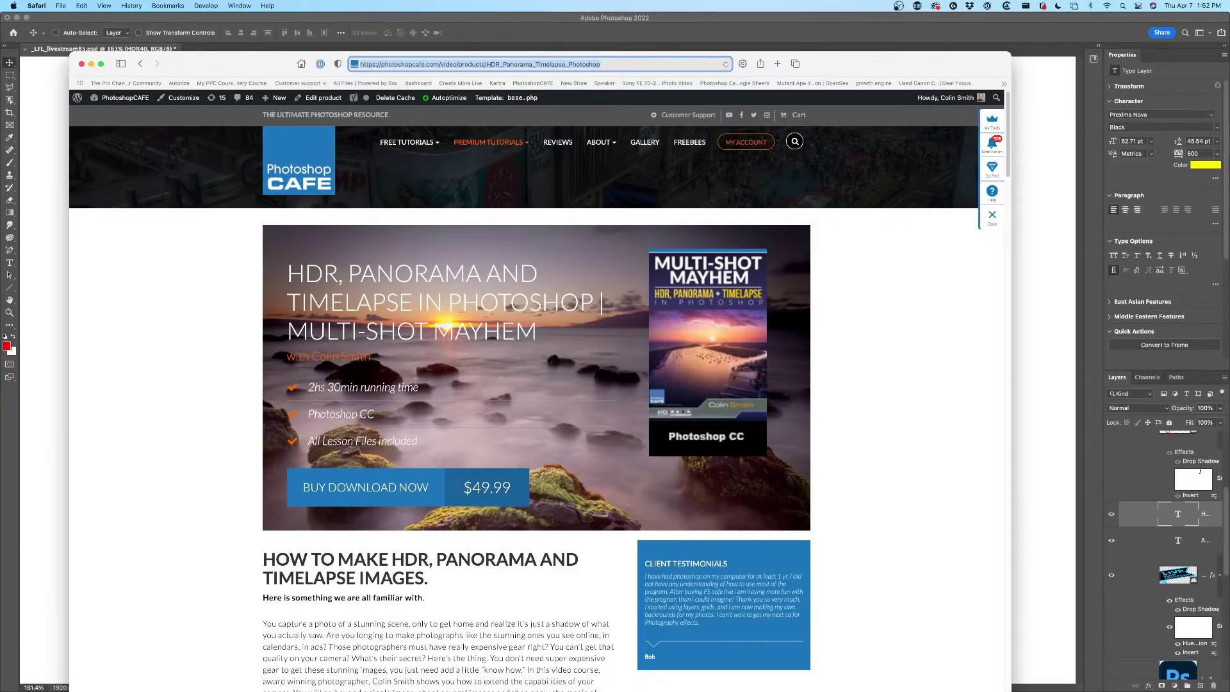
key("super+Tab")
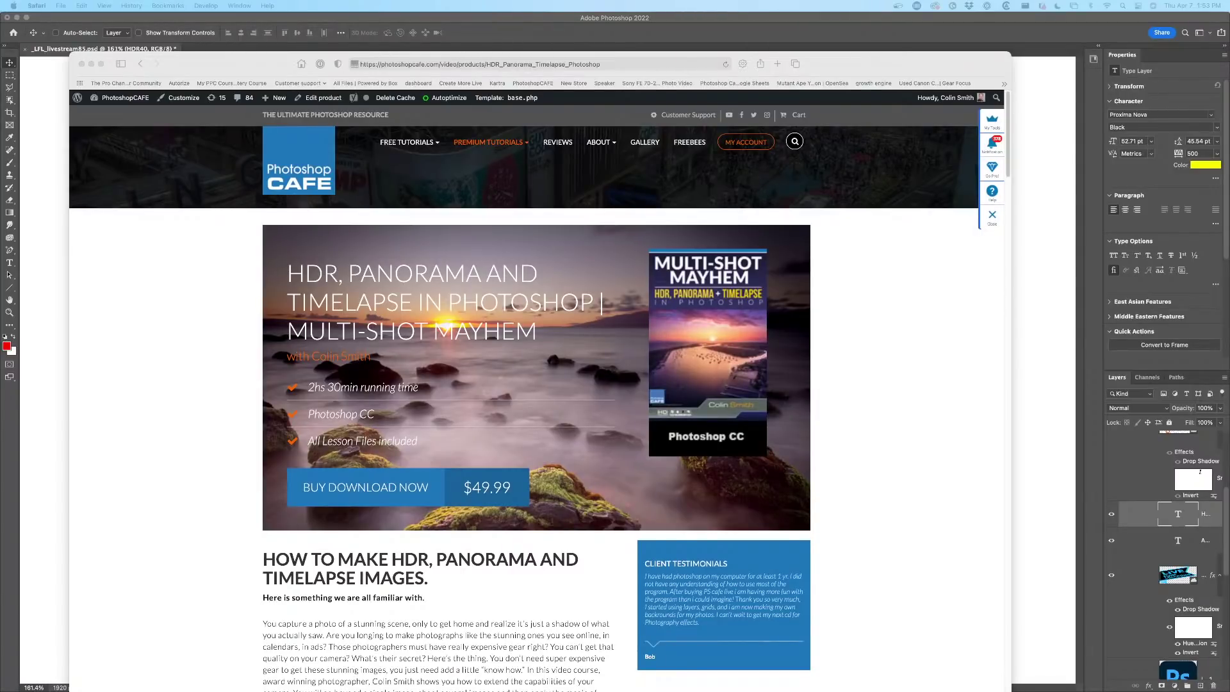
left_click_drag(1229, 362, 813, 76)
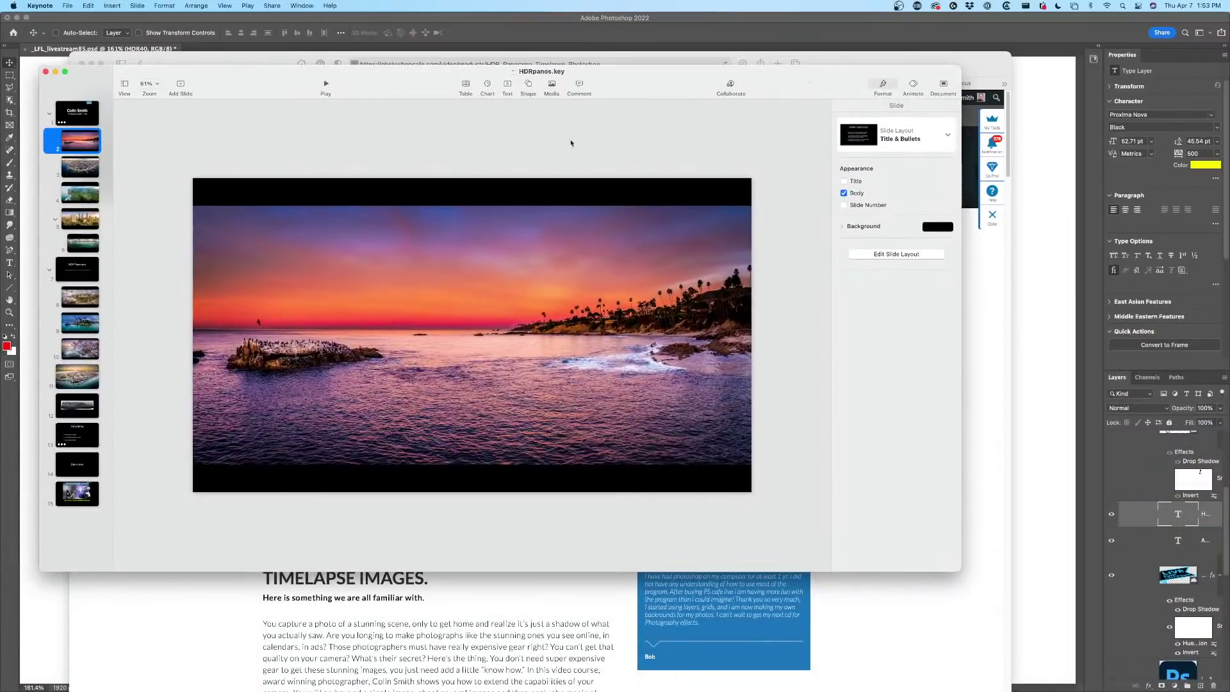
View the green coastal valley panorama slide in the Keynote presentation, and switch to Lightroom Classic.
left_click(79, 193)
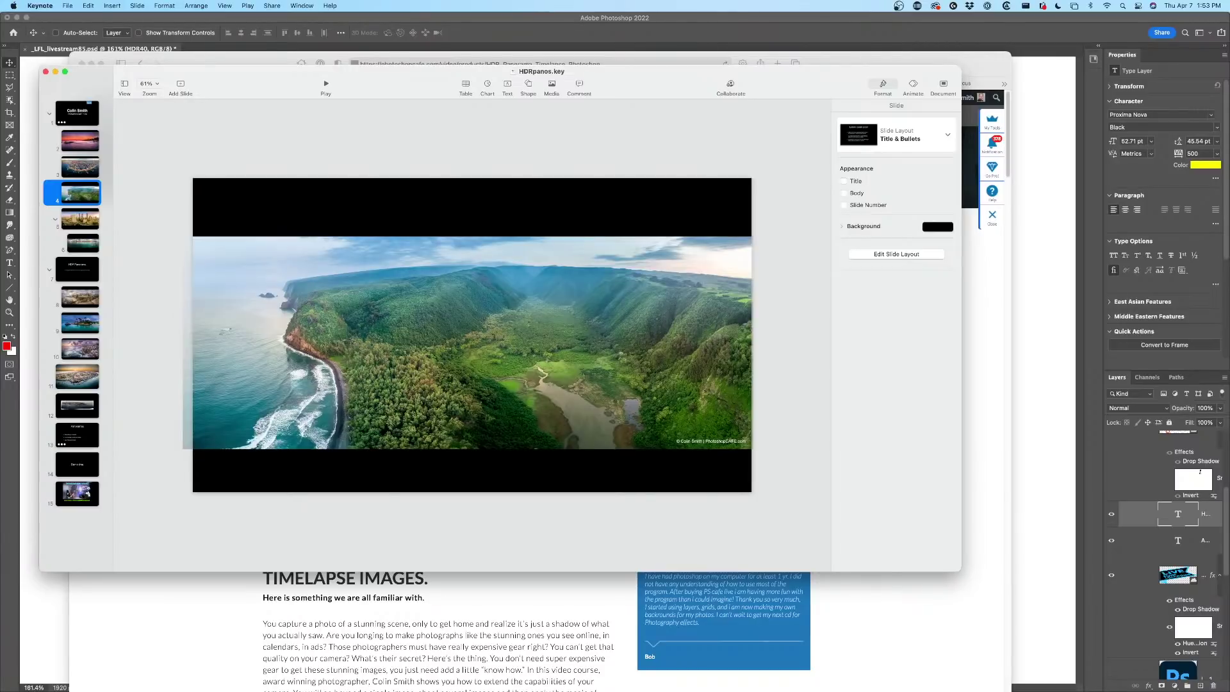
mouse_move(921, 675)
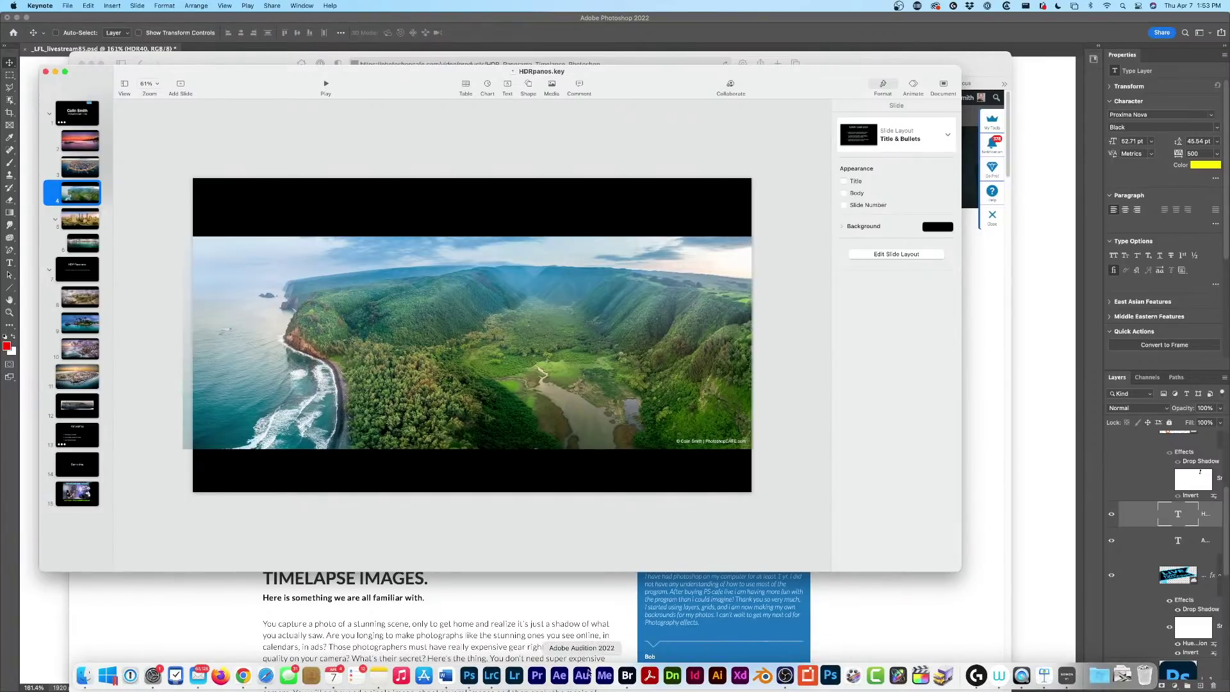
left_click(491, 679)
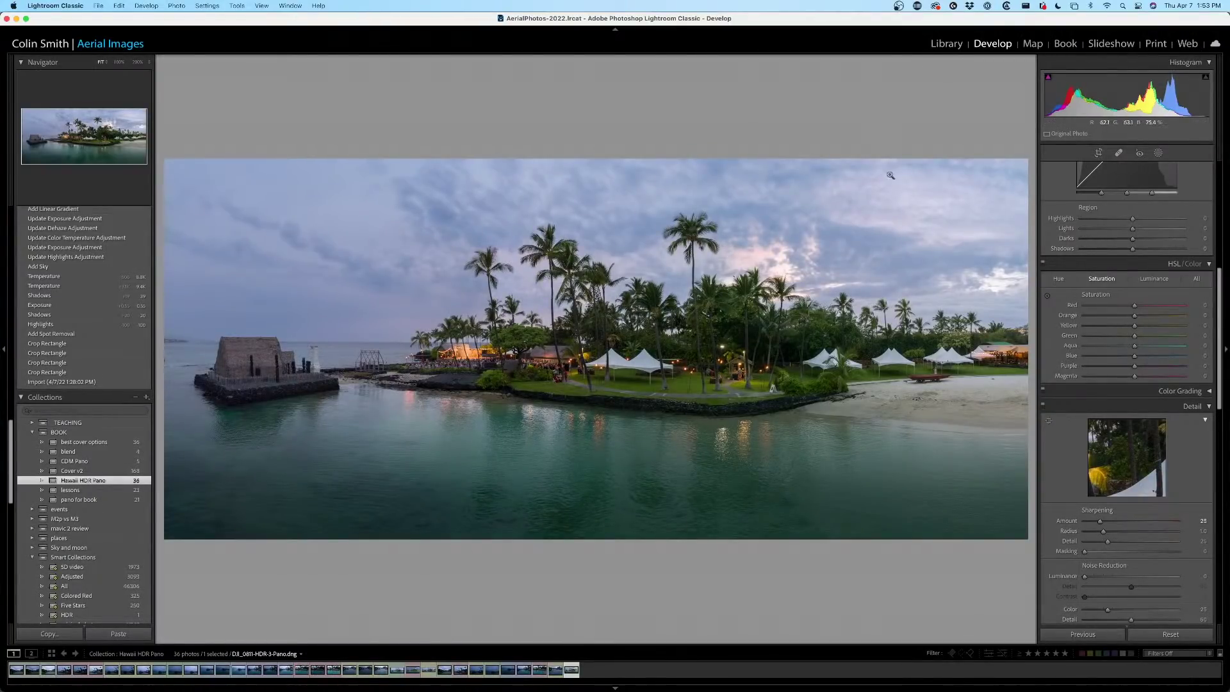
Show the Hawaii HDR Pano collection as a Library grid, select only photo 10 of the dusky bay, and open it in Develop.
left_click(946, 44)
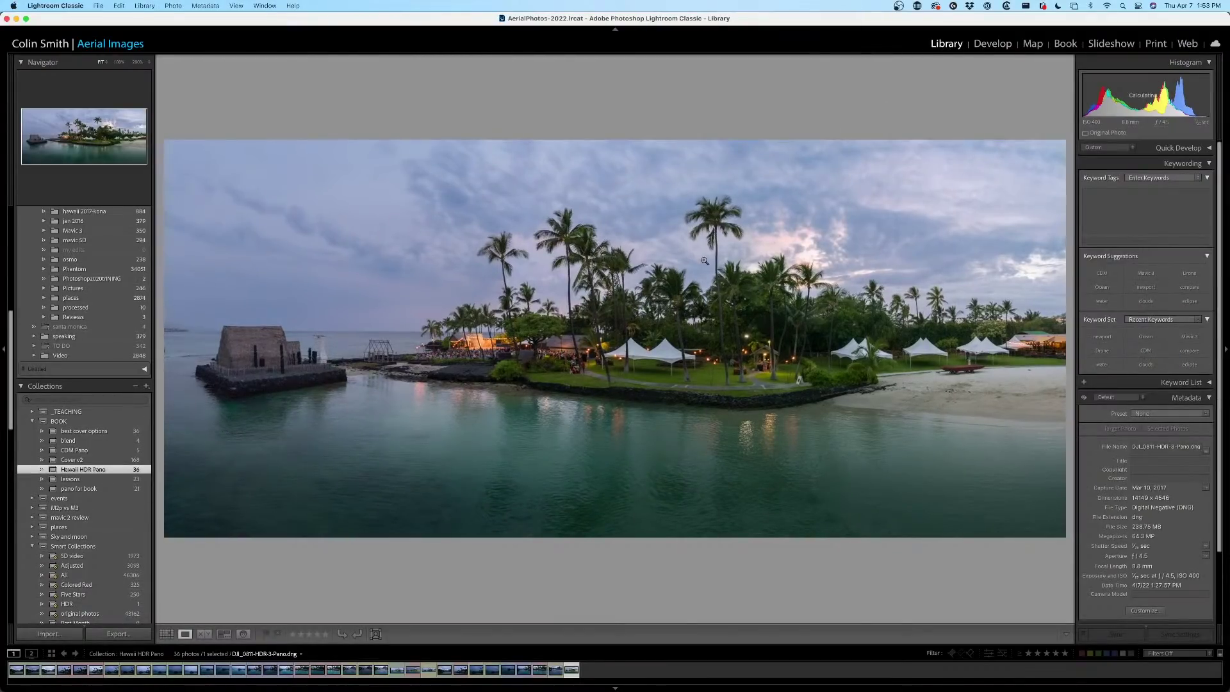
key("g")
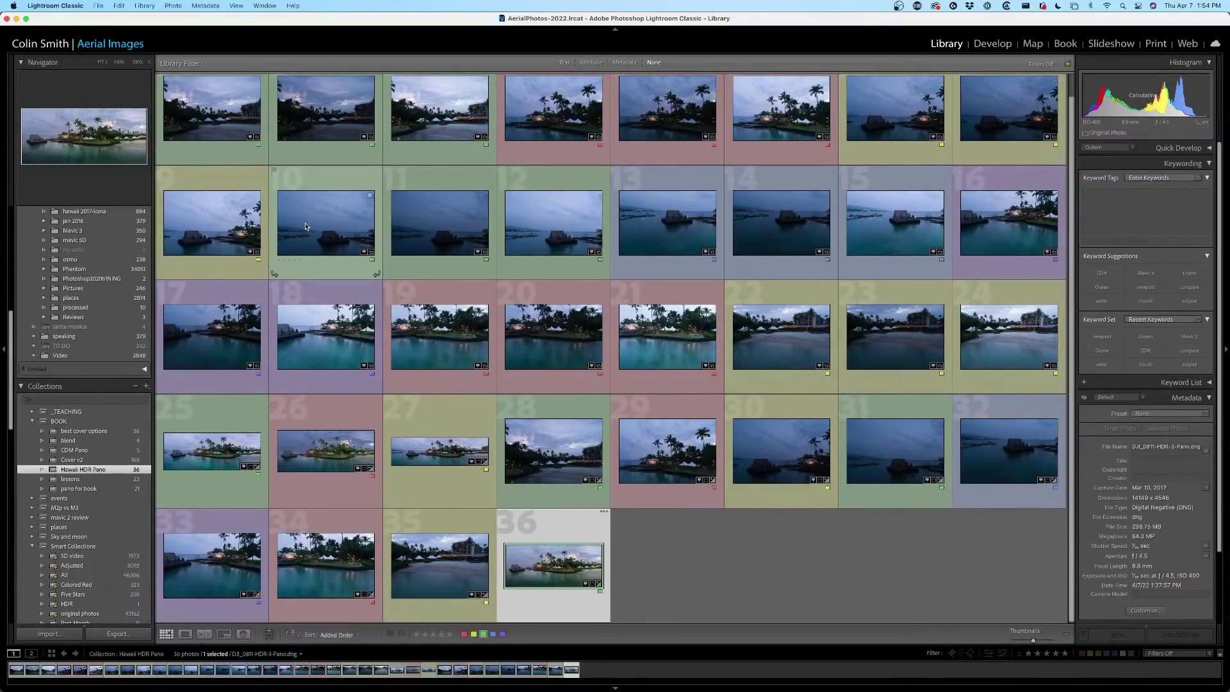
left_click(306, 226, "shift")
left_click(759, 219)
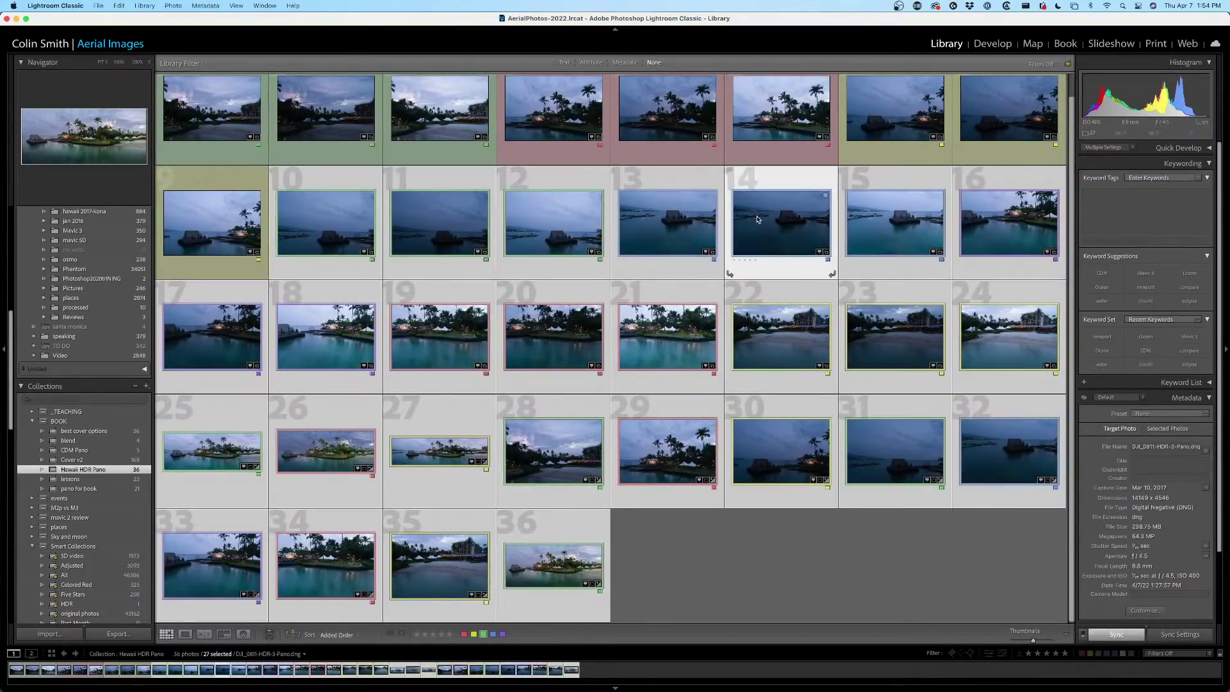
left_click(302, 212)
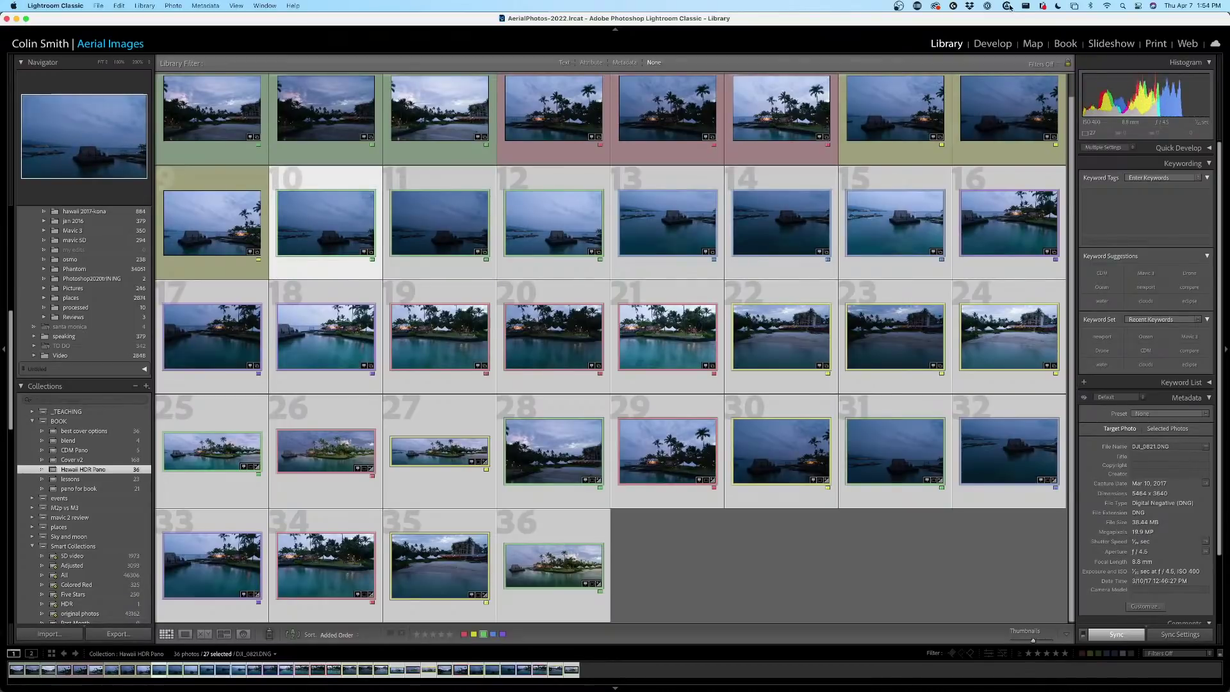
left_click(793, 528)
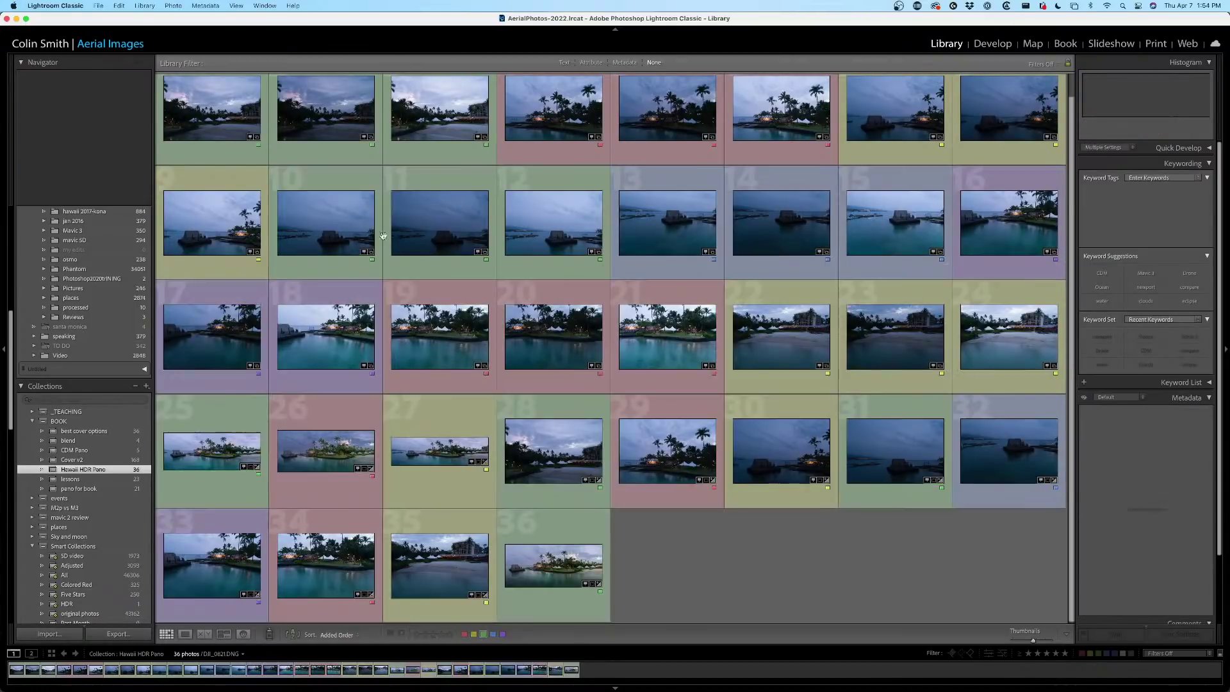
left_click(332, 216)
left_click(1004, 46)
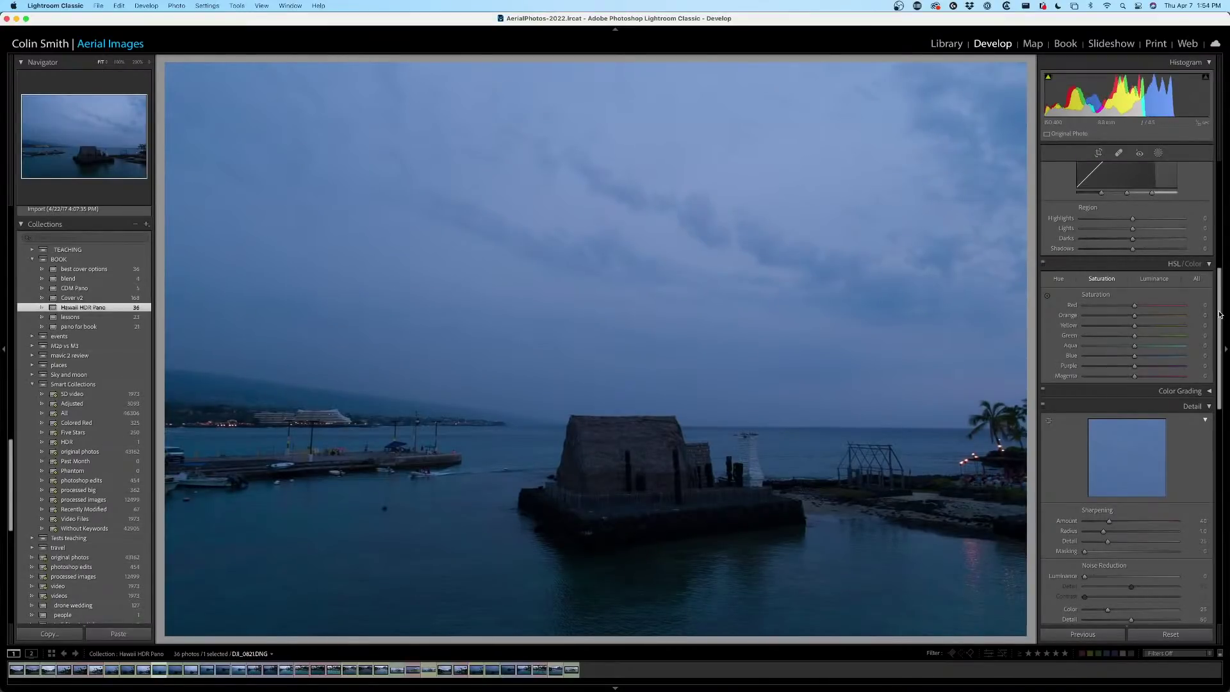
Try raising the Luminance noise reduction on the bay photo, and reset it to 0.
left_click_drag(1221, 315, 1221, 356)
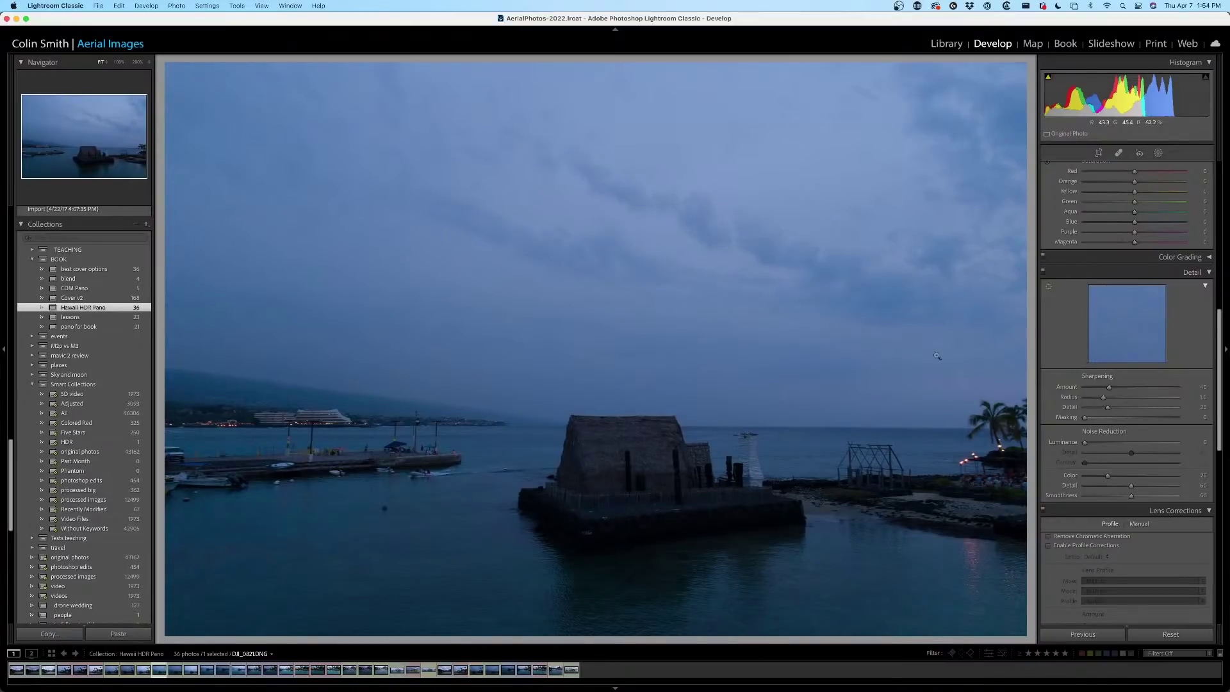
left_click_drag(1085, 443, 1092, 445)
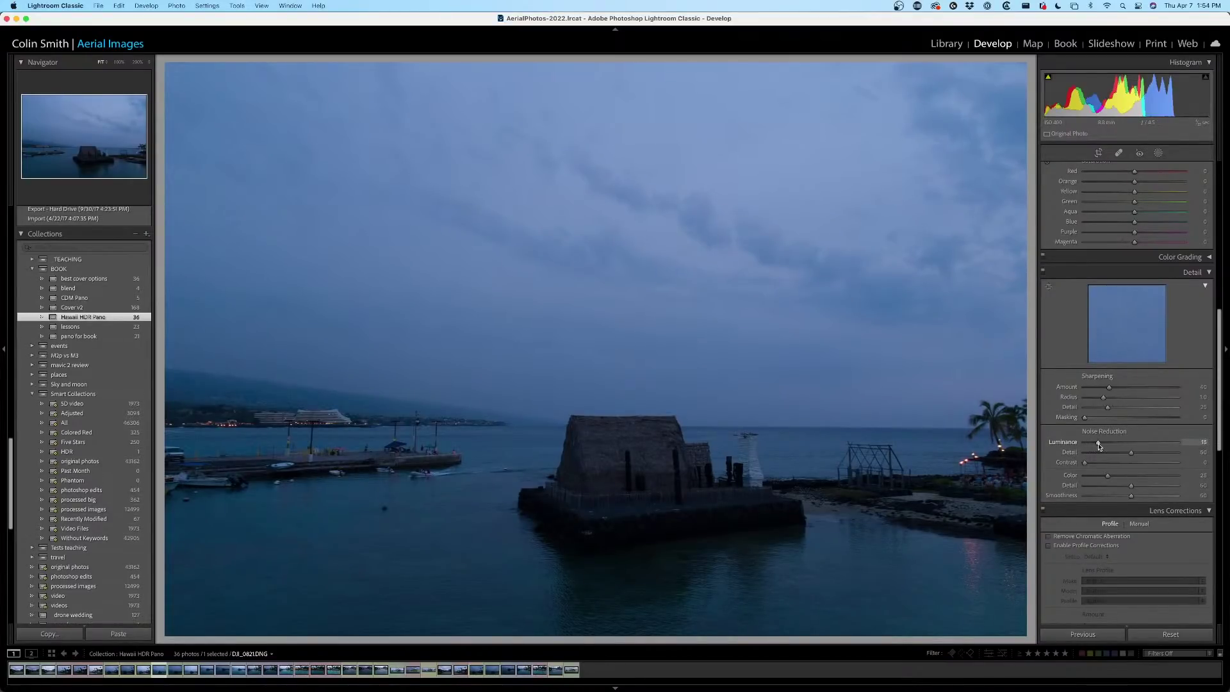
double_click(1090, 443)
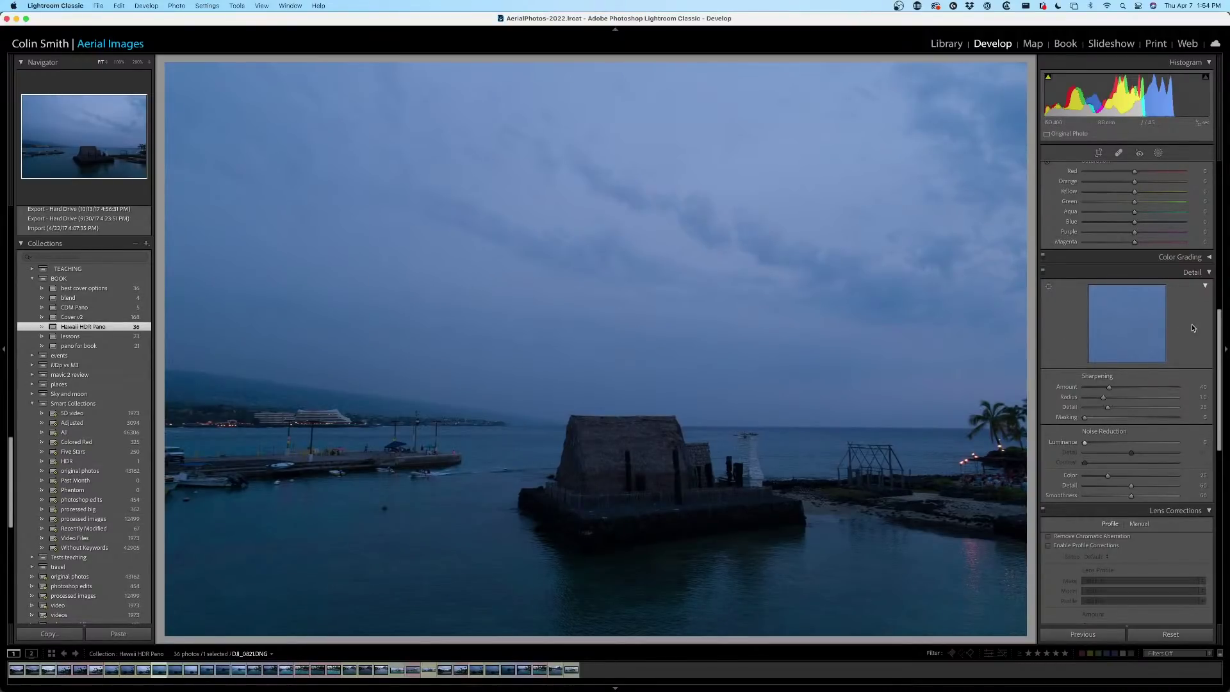
Enable profile corrections on the bay photo with the GoPro lens profile for the HERO5 Black.
left_click_drag(1217, 325, 1217, 406)
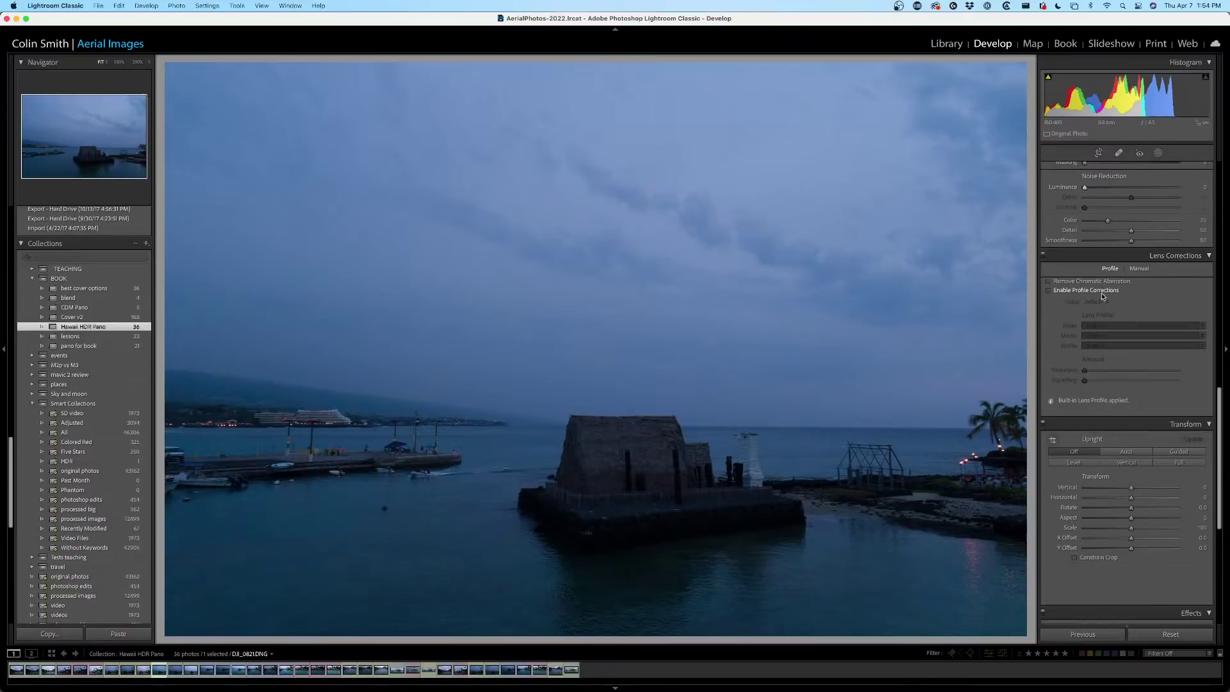
left_click(1078, 292)
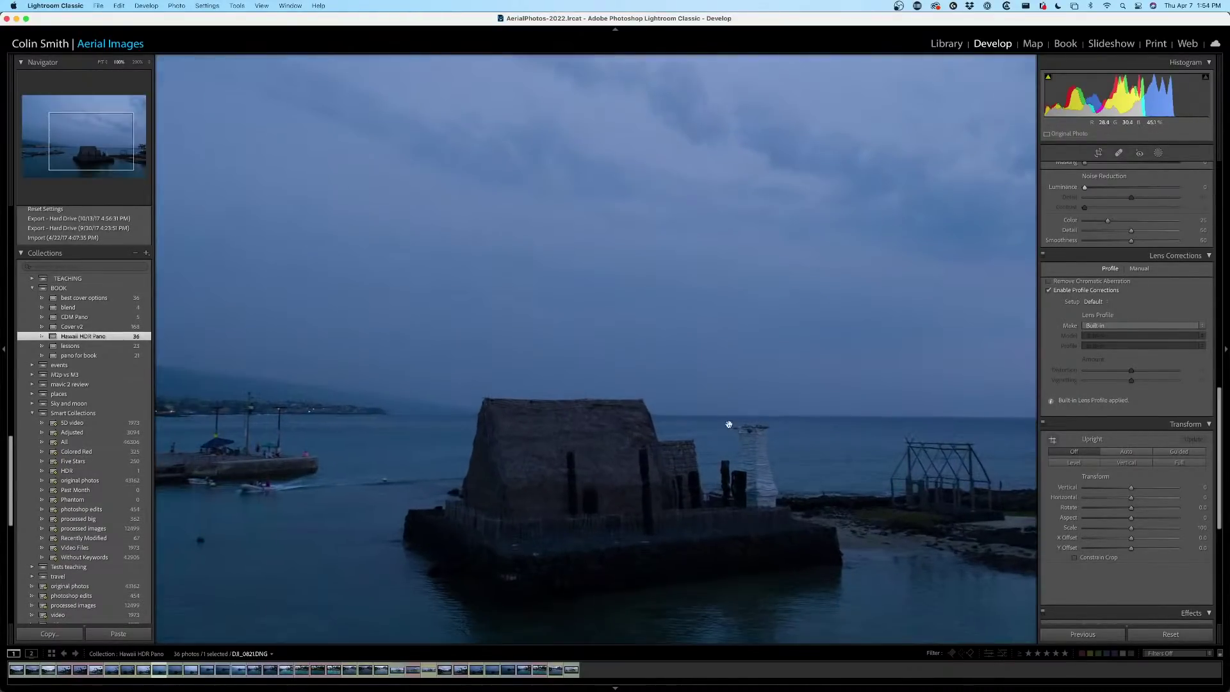
left_click(1104, 324)
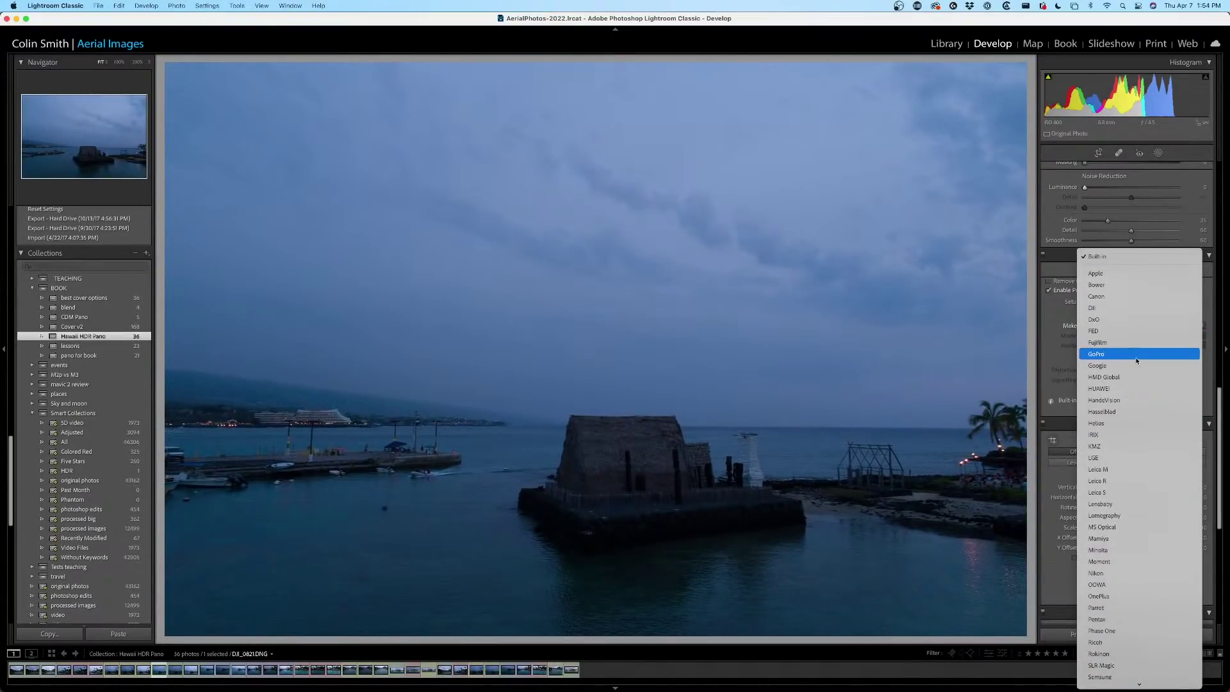
left_click(1136, 357)
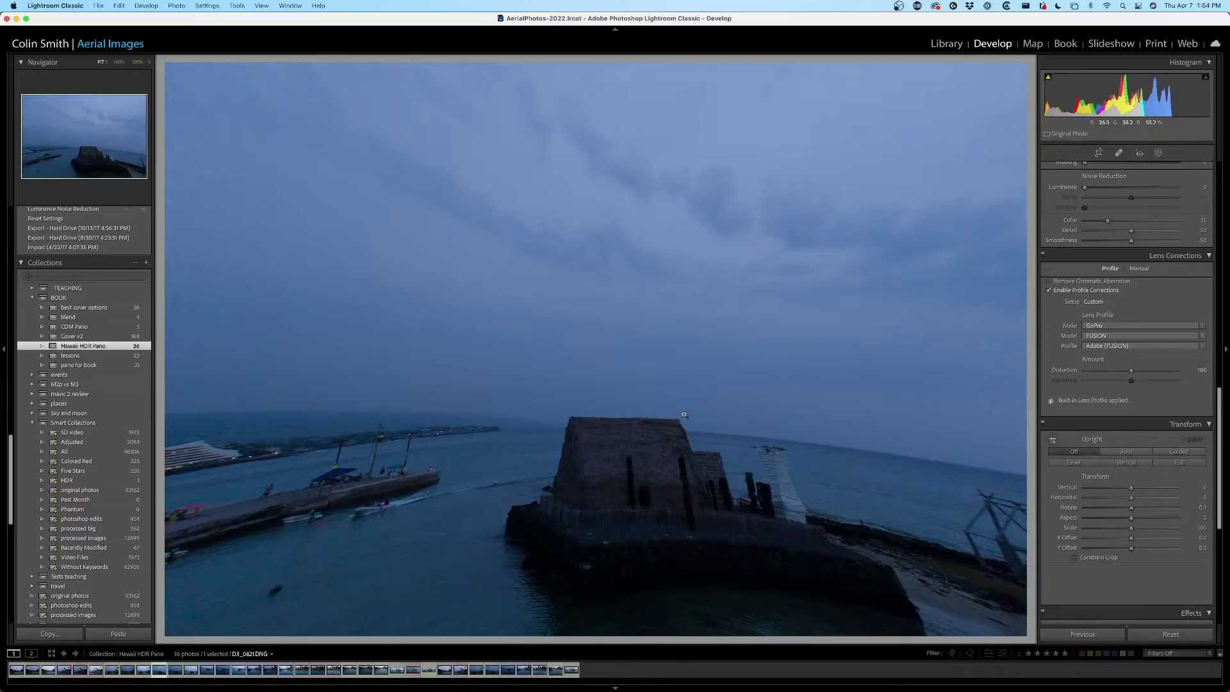
left_click(1111, 340)
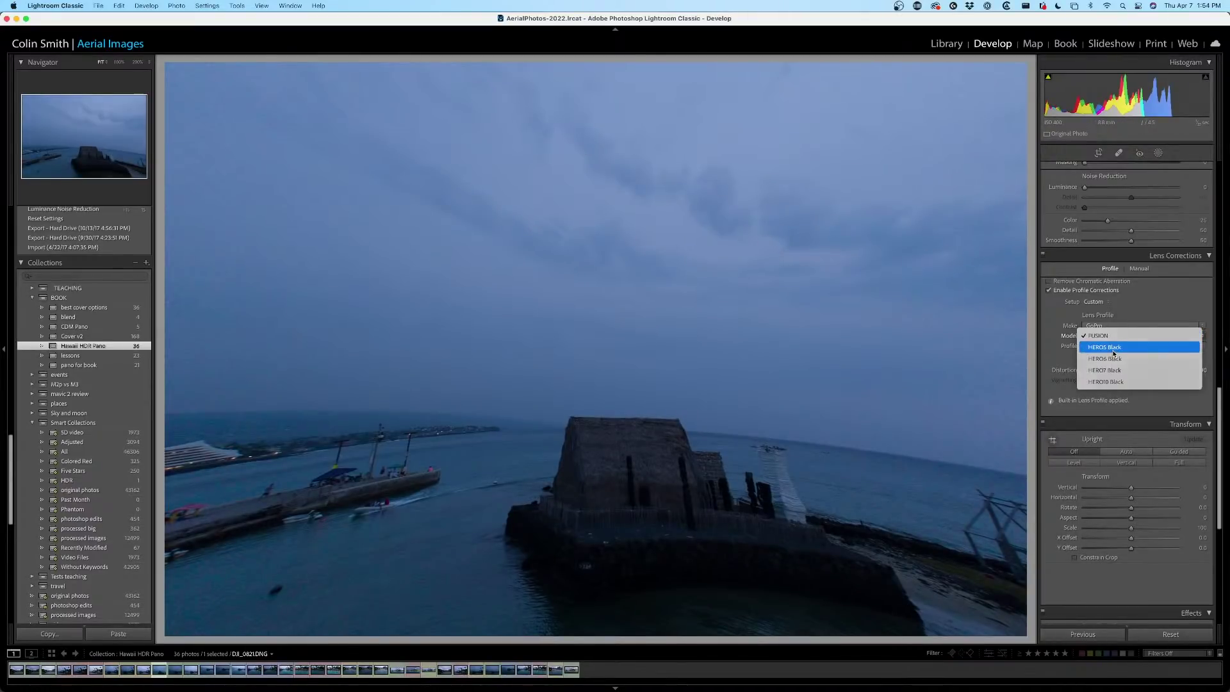
left_click(1114, 355)
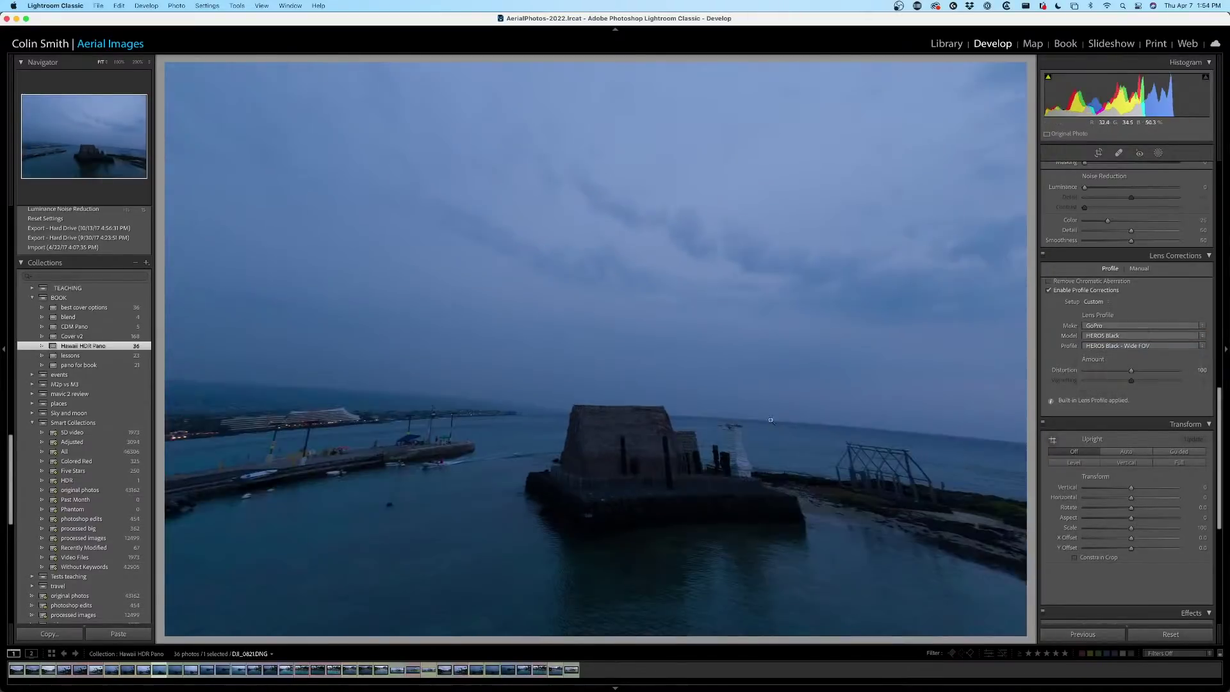
Turn the lens profile corrections off and on repeatedly to compare the distortion, and leave them disabled.
left_click(1050, 290)
left_click(1049, 290)
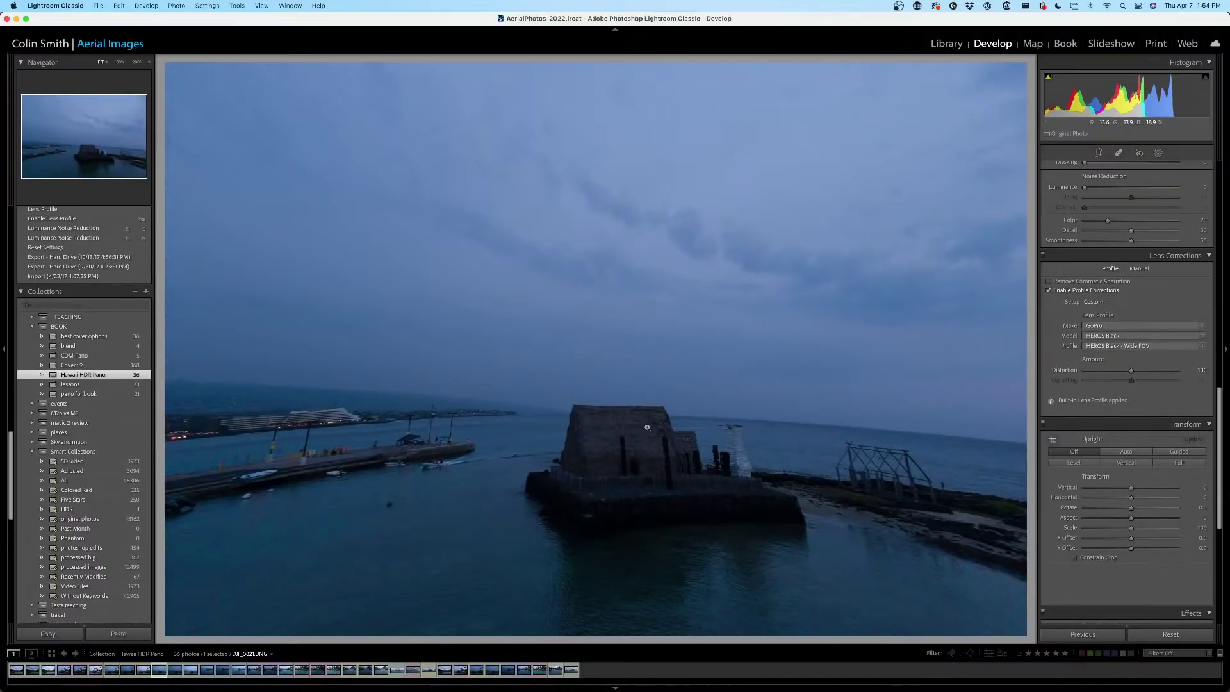
left_click(1049, 290)
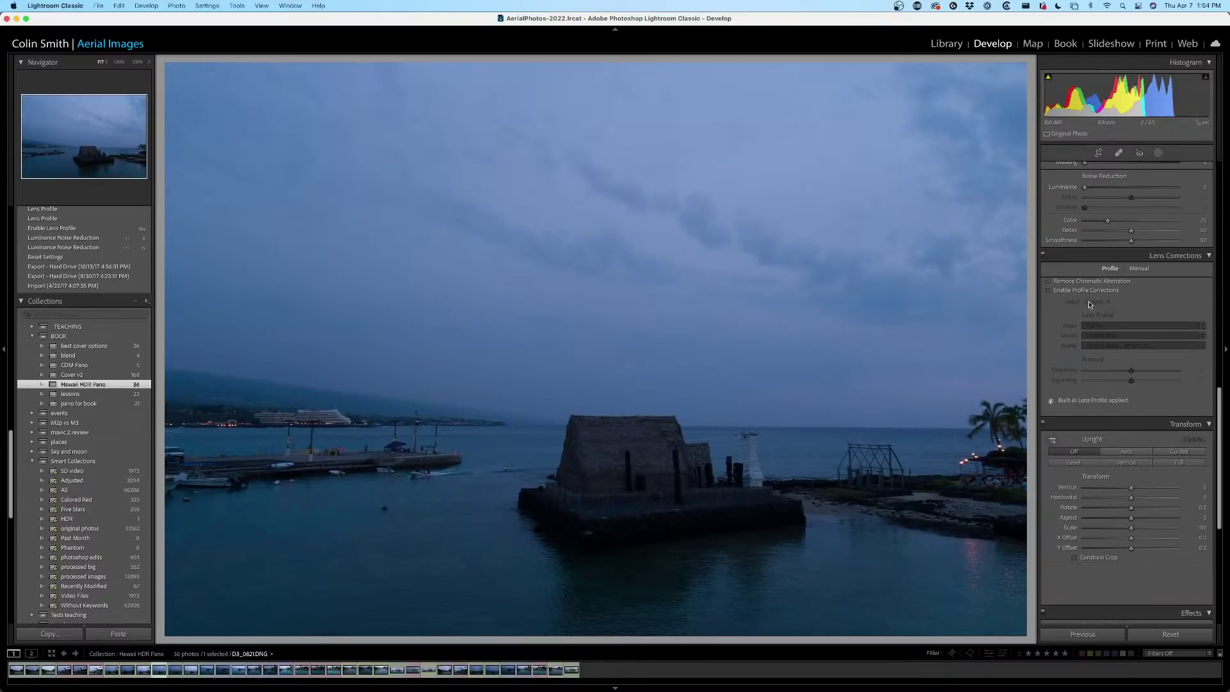
left_click(1110, 293)
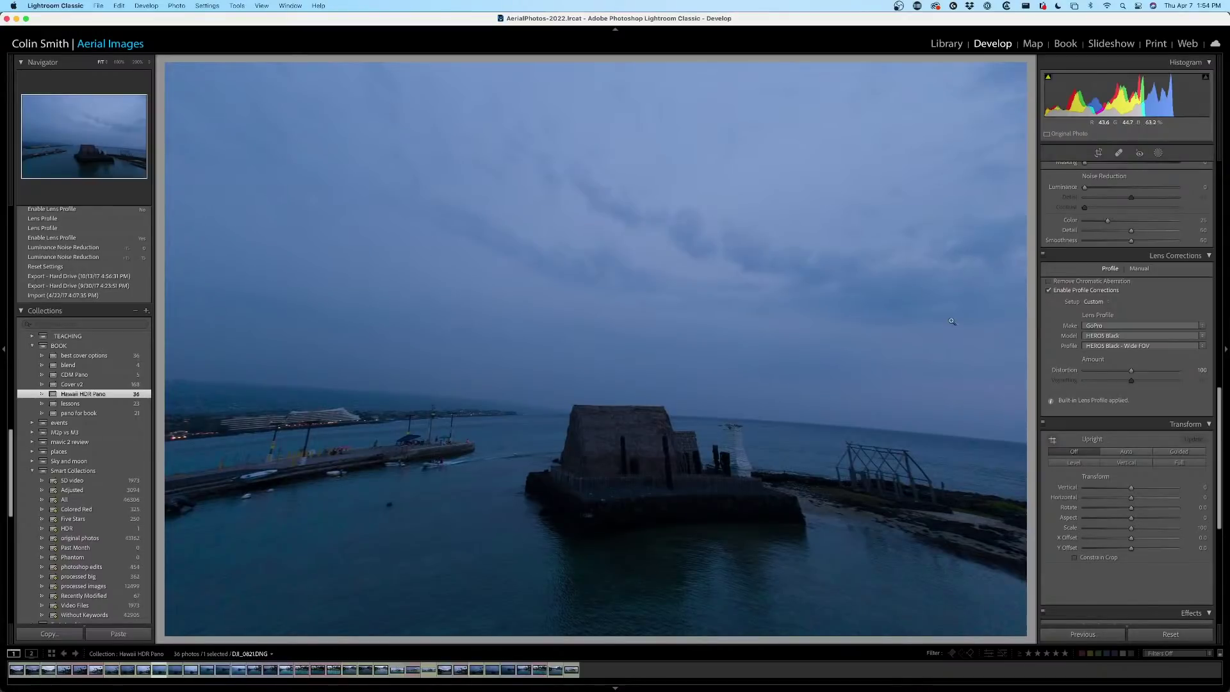
left_click(1050, 290)
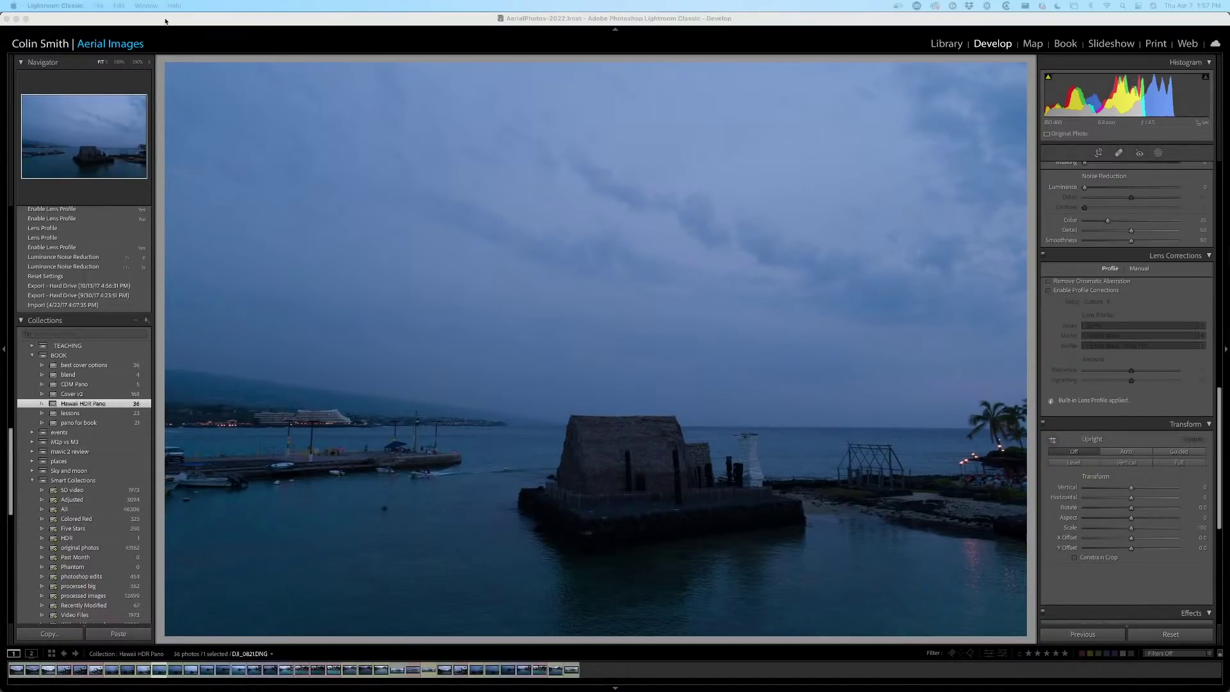
Move the Lightroom and Photoshop windows aside to uncover the desktop.
left_click_drag(466, 33, 273, 33)
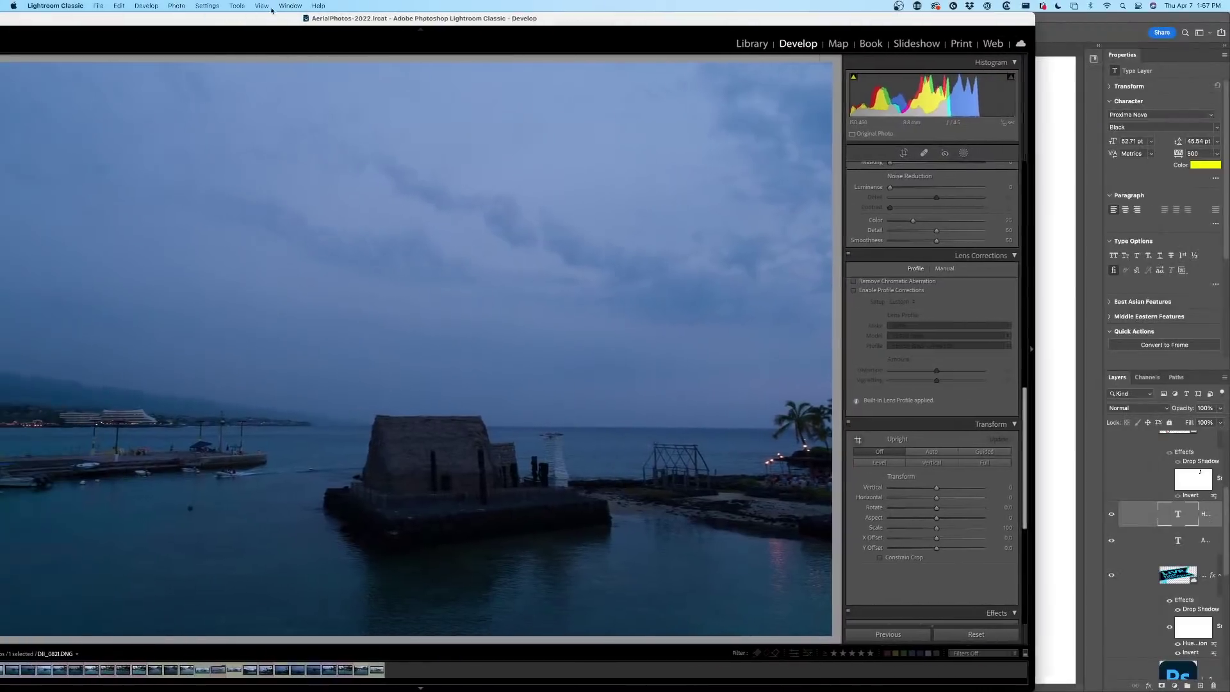
left_click_drag(1107, 16, 839, 16)
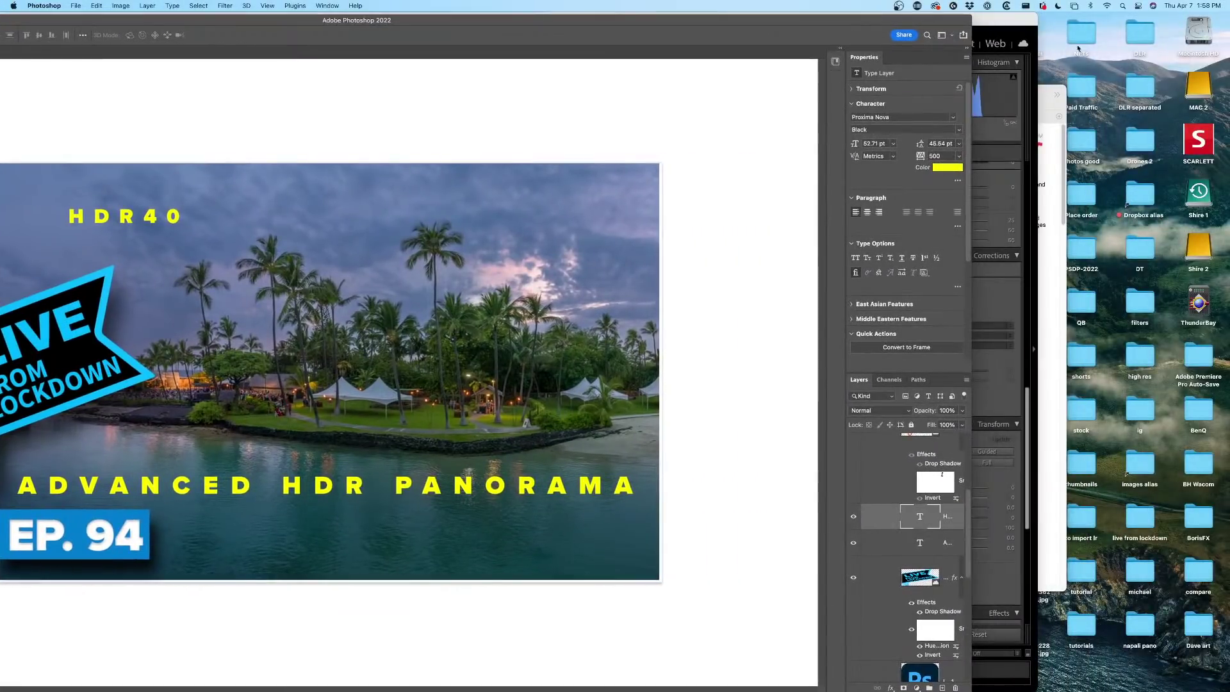
left_click(1059, 30)
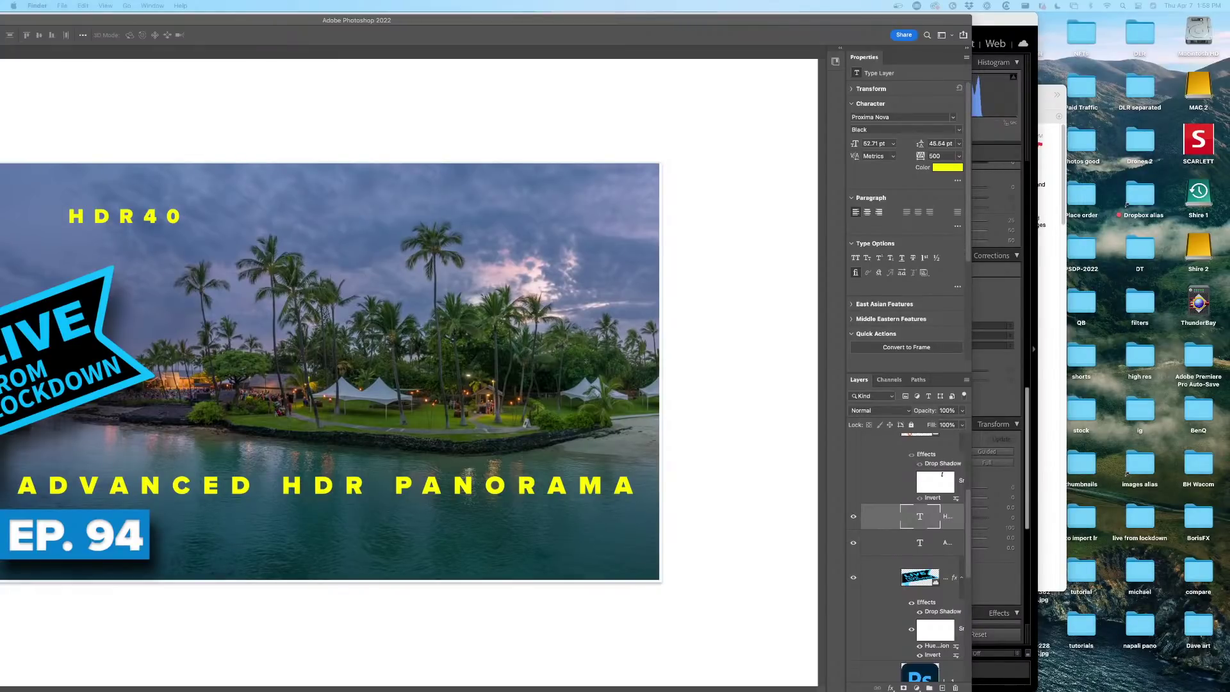
Switch to Safari with the PhotoshopCAFE Facebook group, and look through its posts down to the "House On The Hill" image.
key("super+Tab")
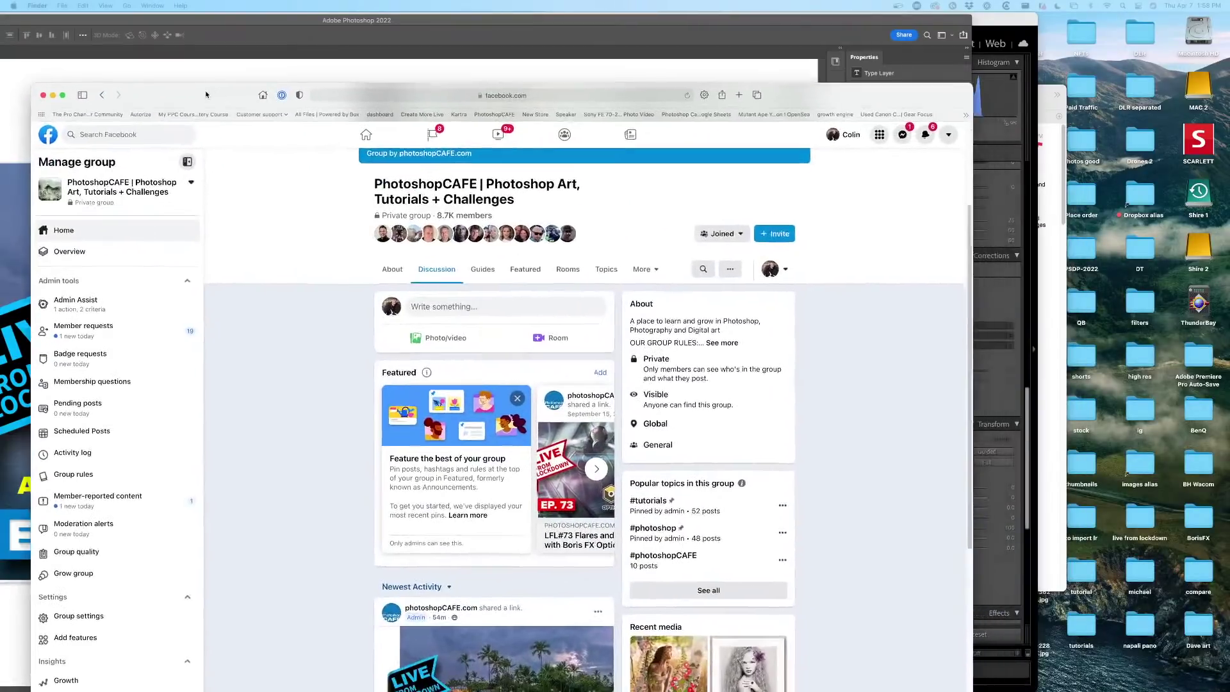
scroll(315, 209, "up", 5)
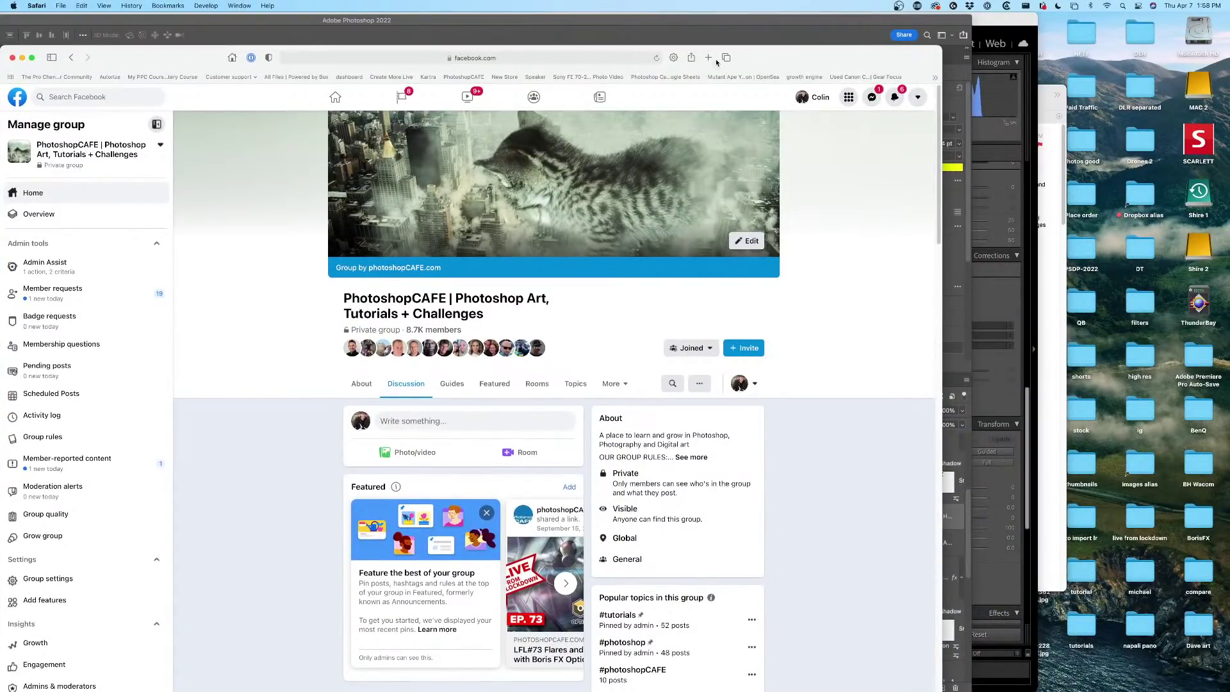
left_click_drag(772, 61, 772, 27)
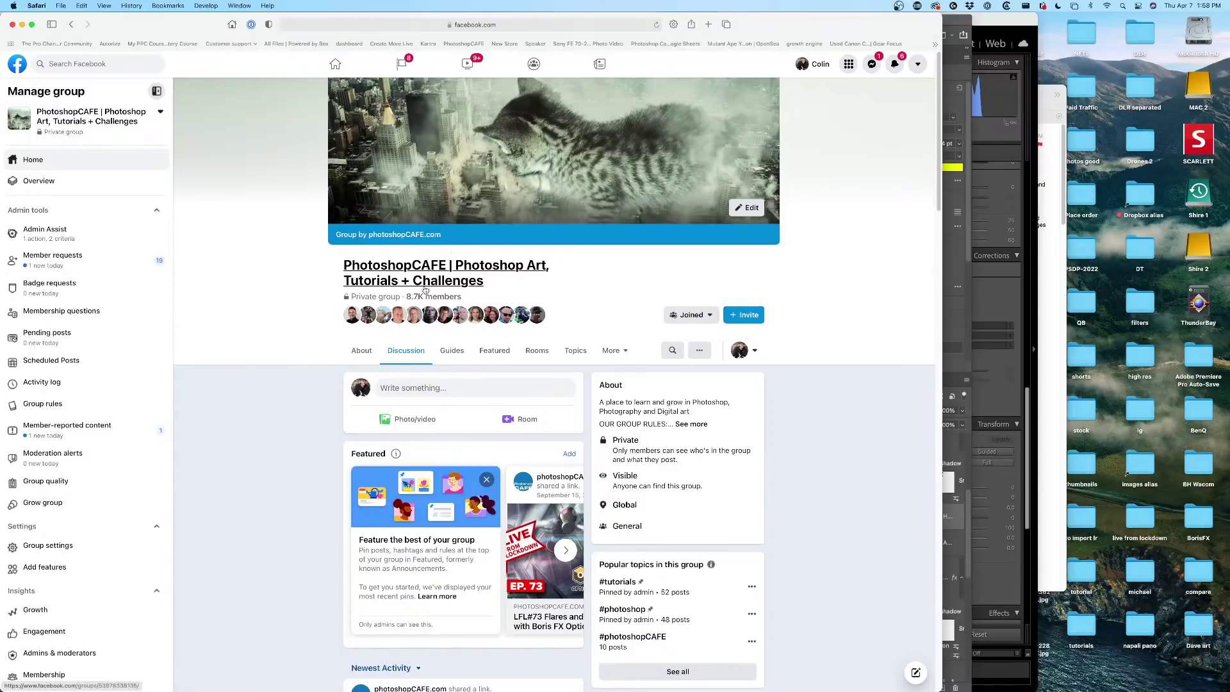
scroll(527, 266, "down", 10)
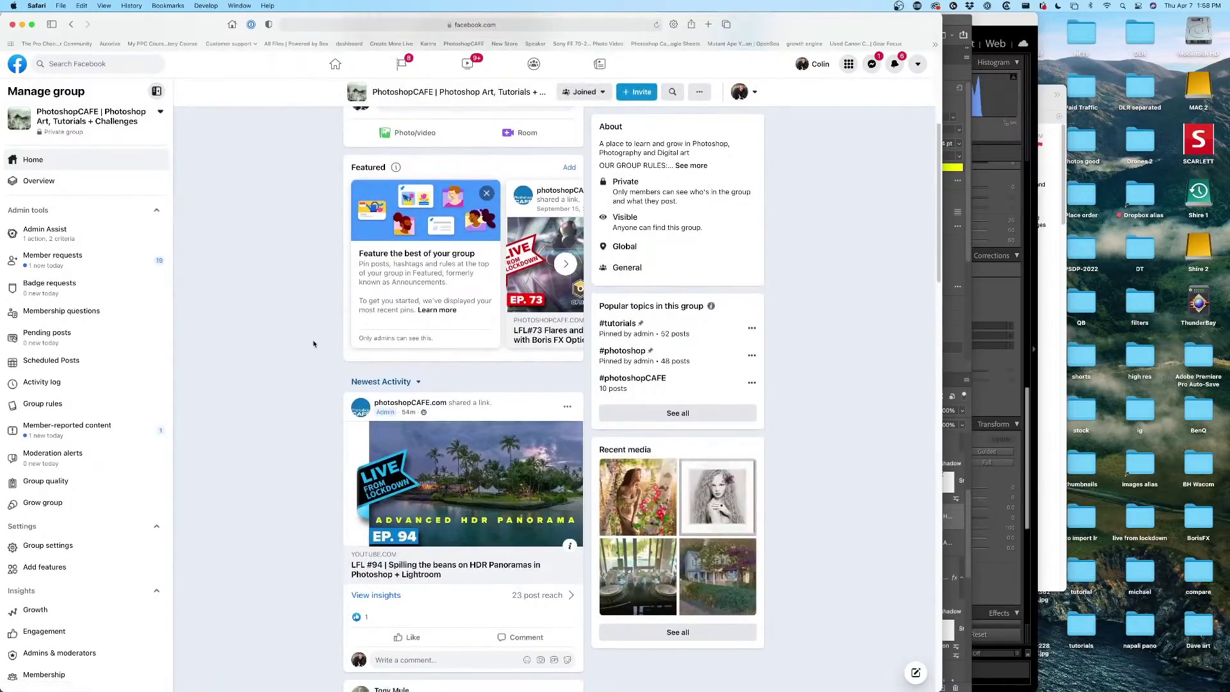
scroll(449, 352, "down", 2)
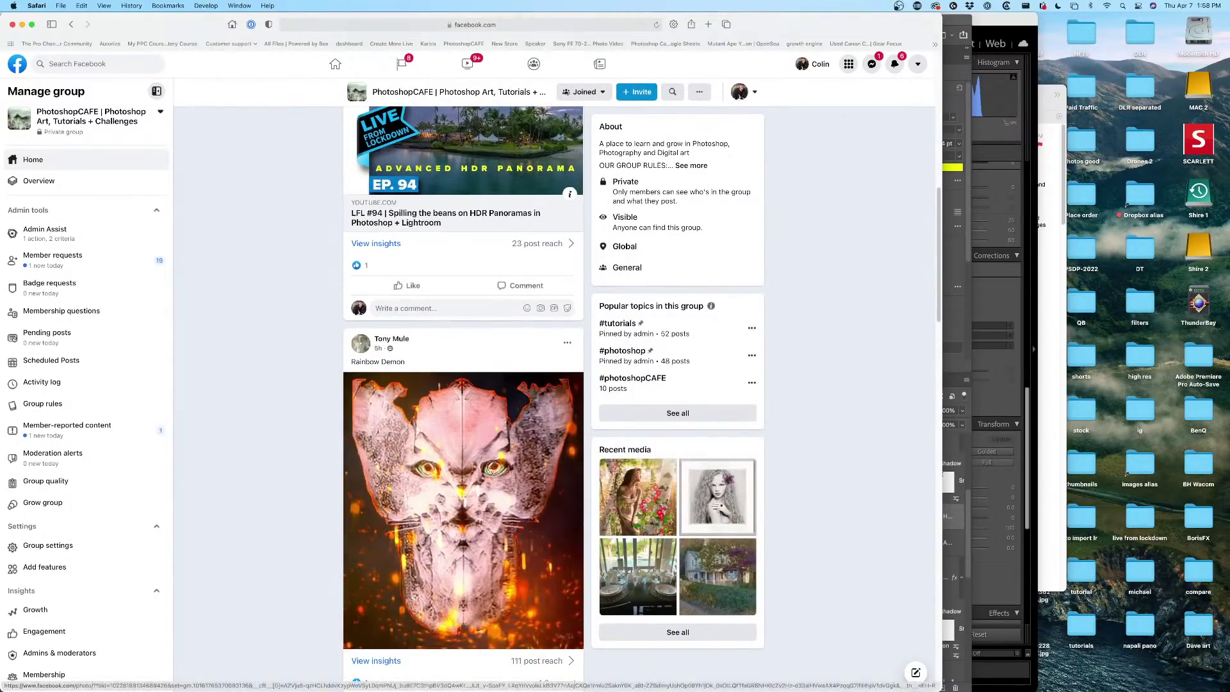
scroll(346, 384, "down", 6)
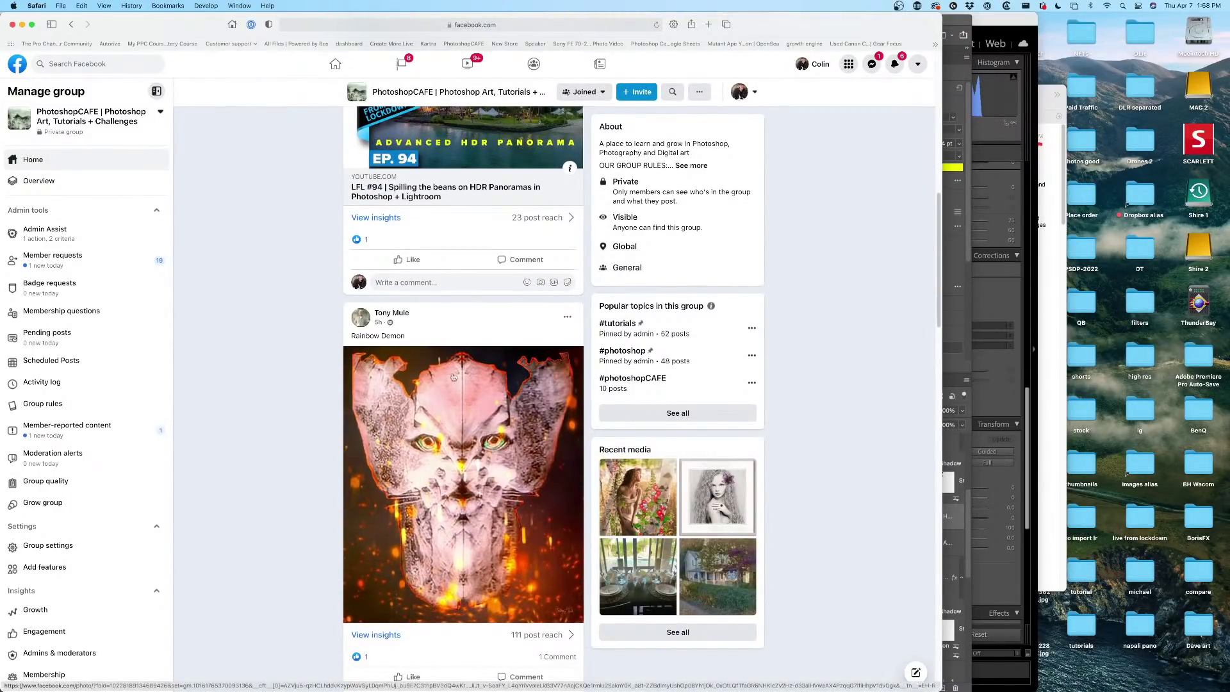
scroll(346, 394, "down", 8)
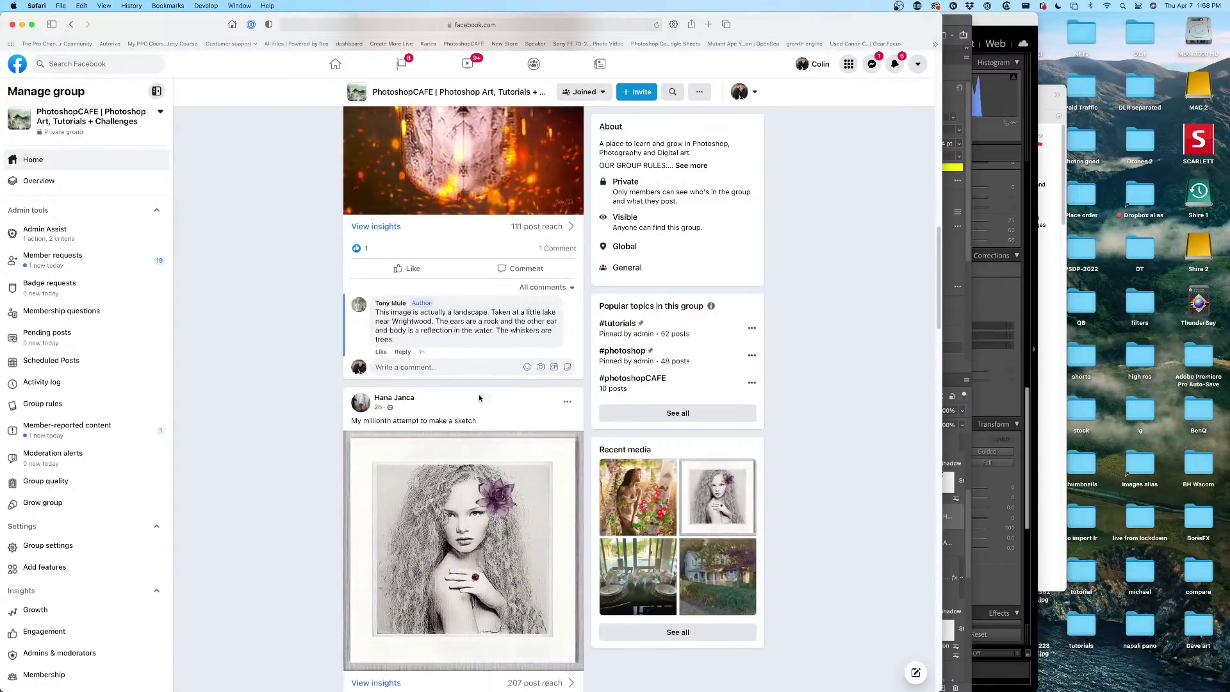
scroll(480, 399, "down", 7)
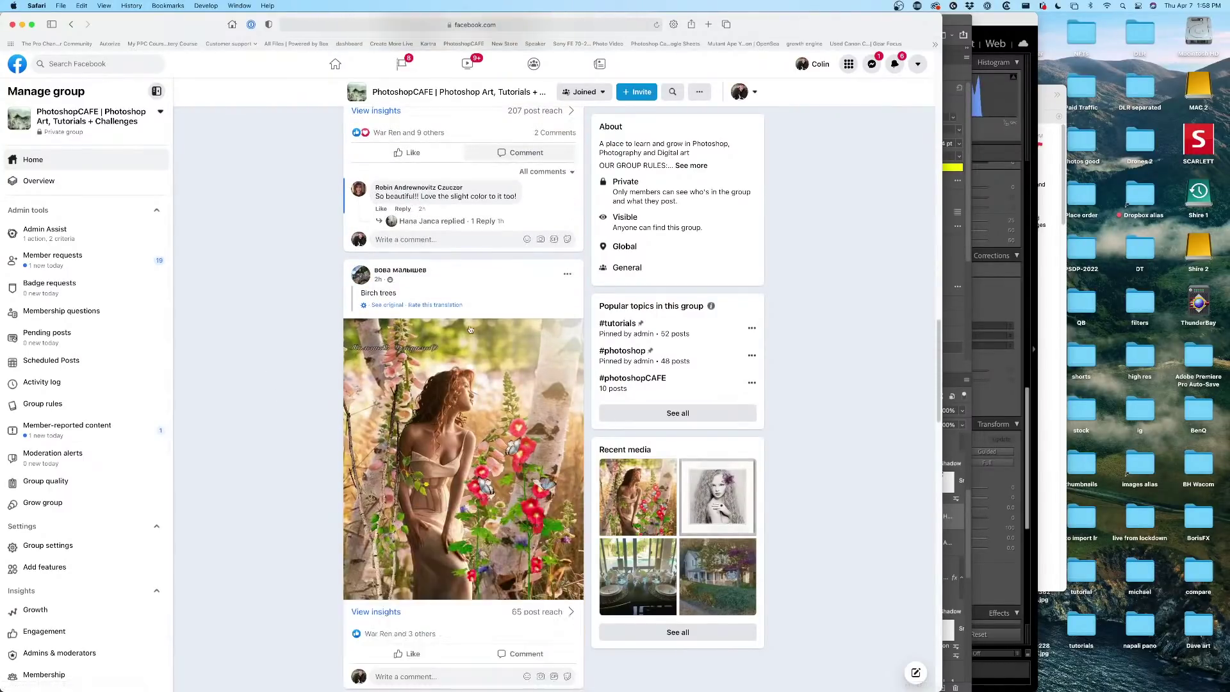
scroll(441, 379, "down", 20)
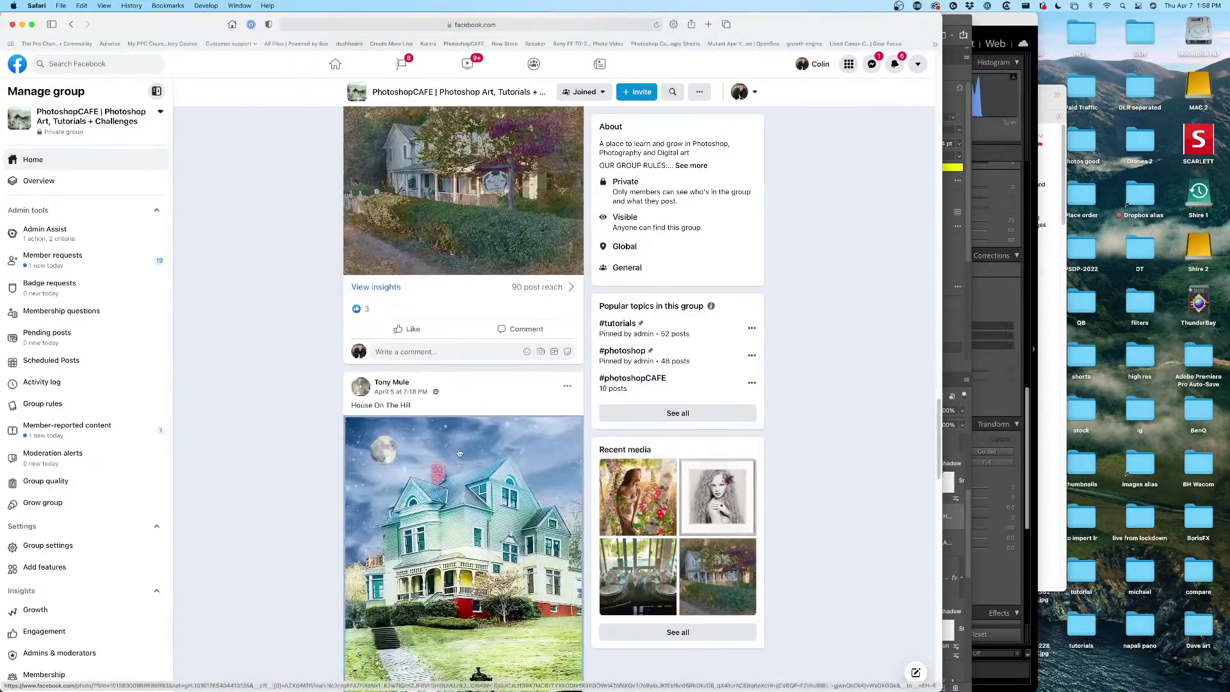
scroll(369, 436, "down", 4)
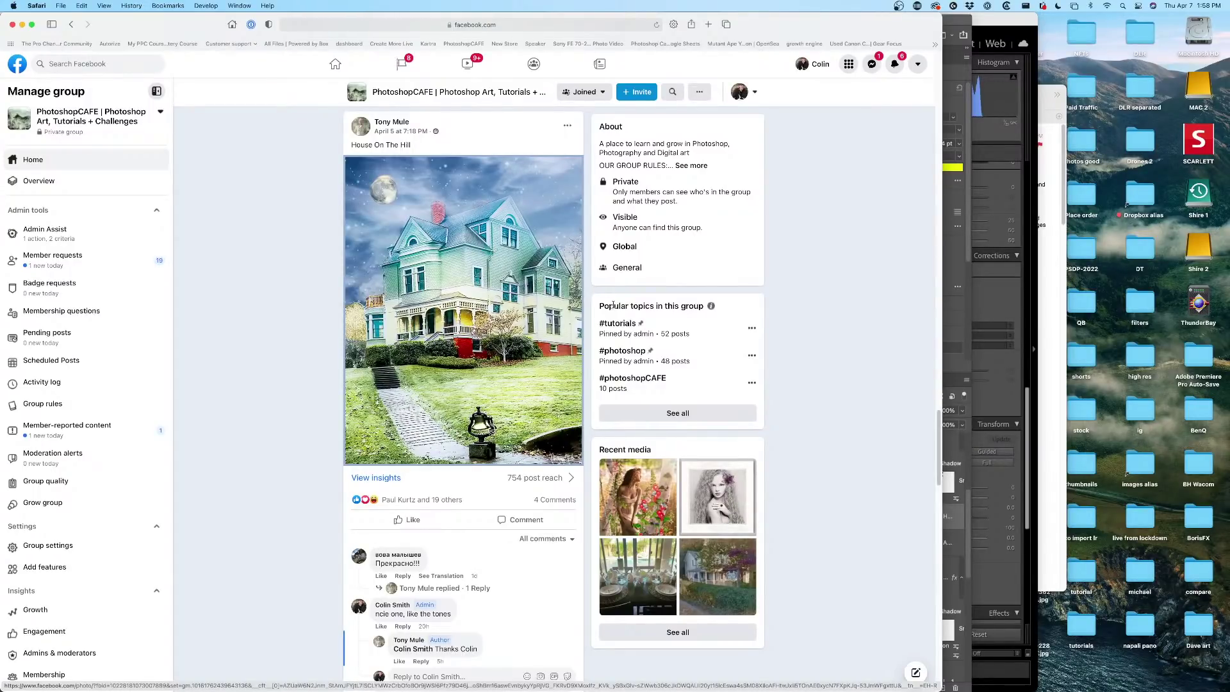
Go to the main page of the PhotoshopCAFE Facebook group and shift the browser window aside to uncover the desktop folders.
left_click_drag(760, 39, 777, 40)
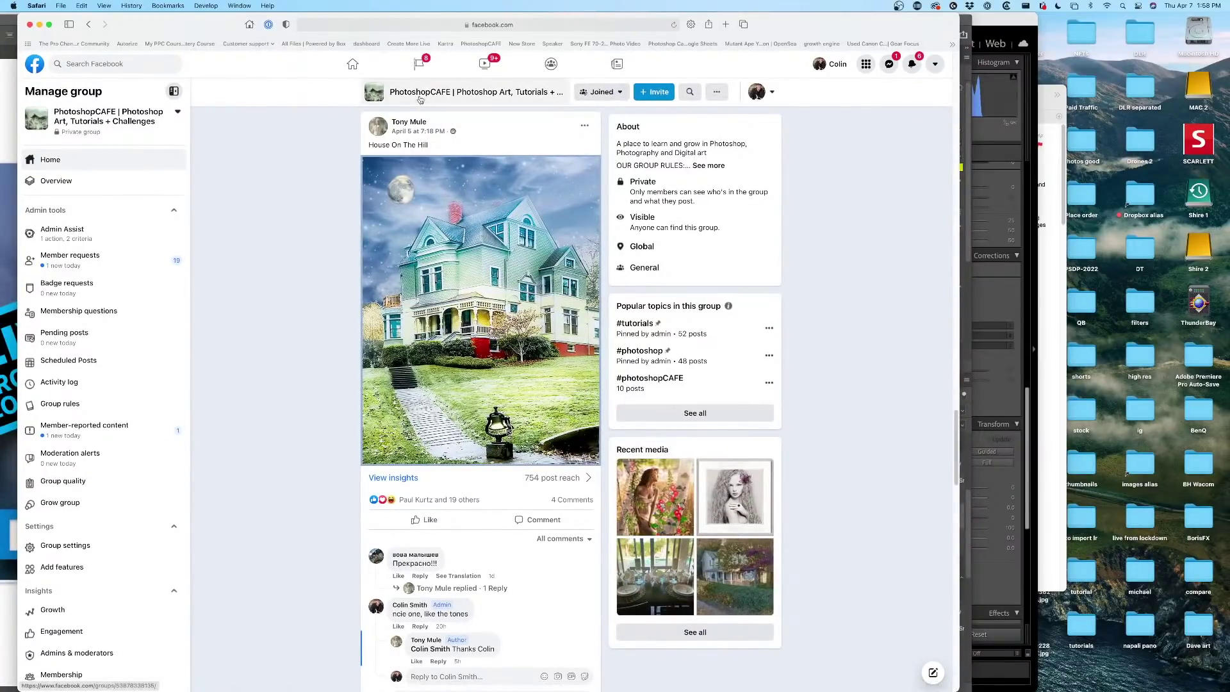
left_click(448, 91)
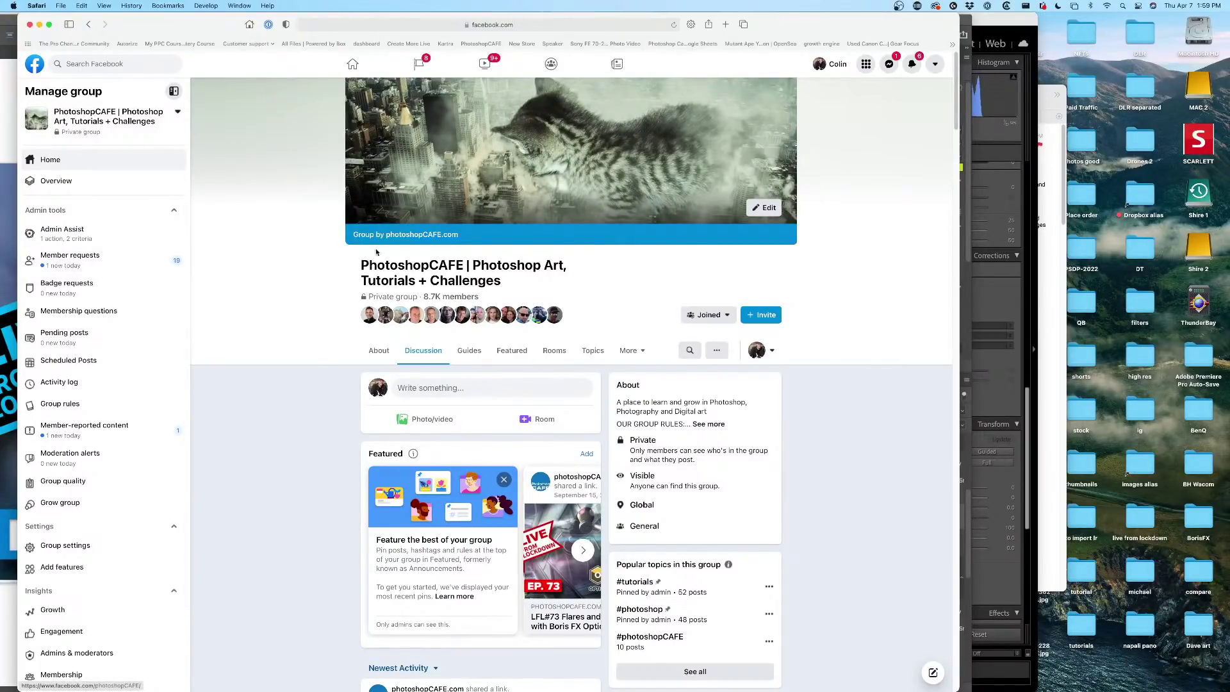
left_click_drag(216, 31, 175, 42)
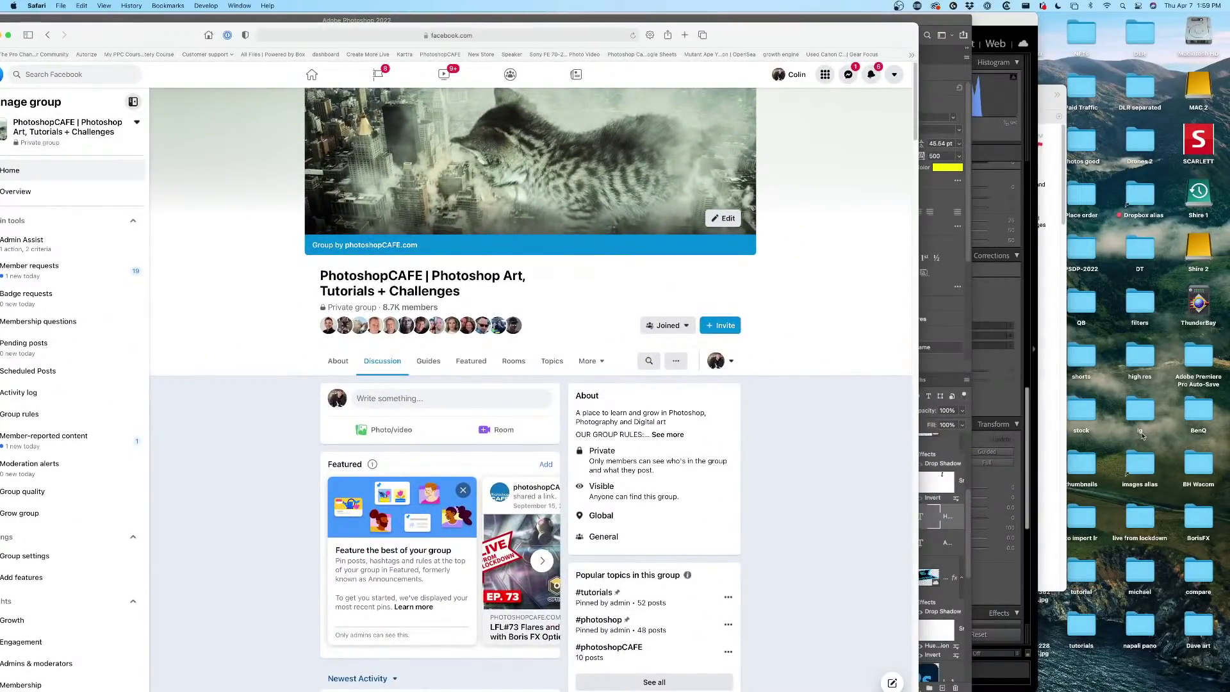
Bring the Finder window of folder 22 over the browser and preview all its screenshots full screen, starting with the "Subway stop" image.
double_click(1152, 518)
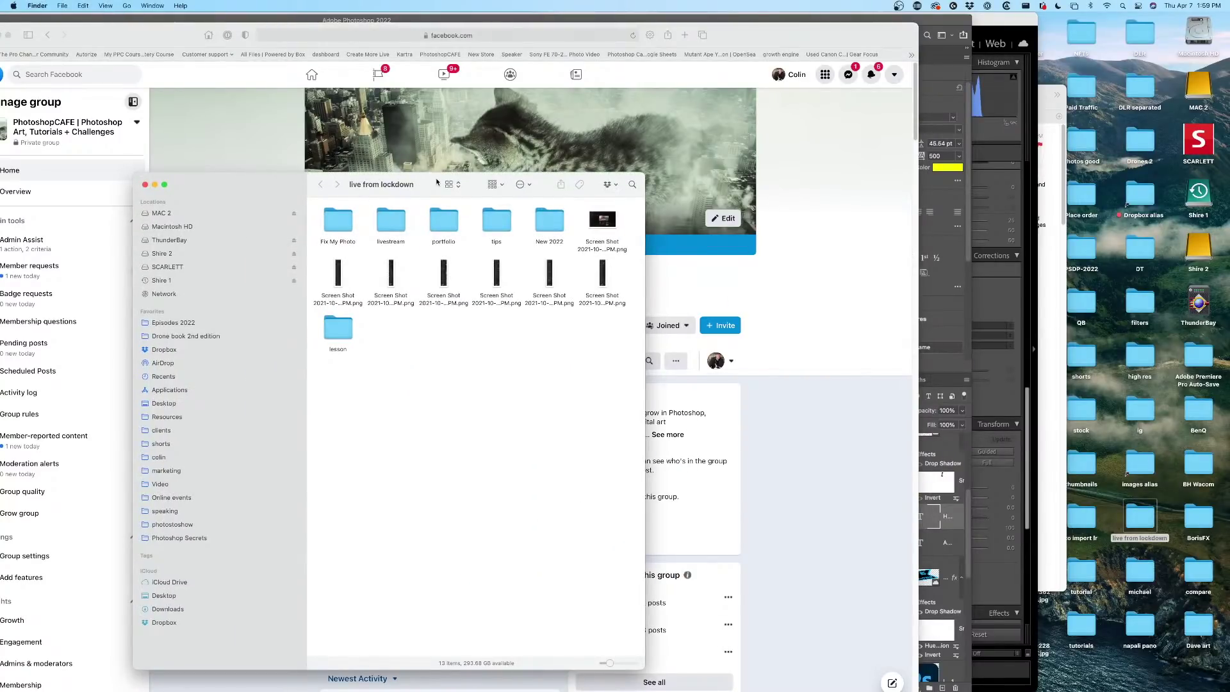
key("super+w")
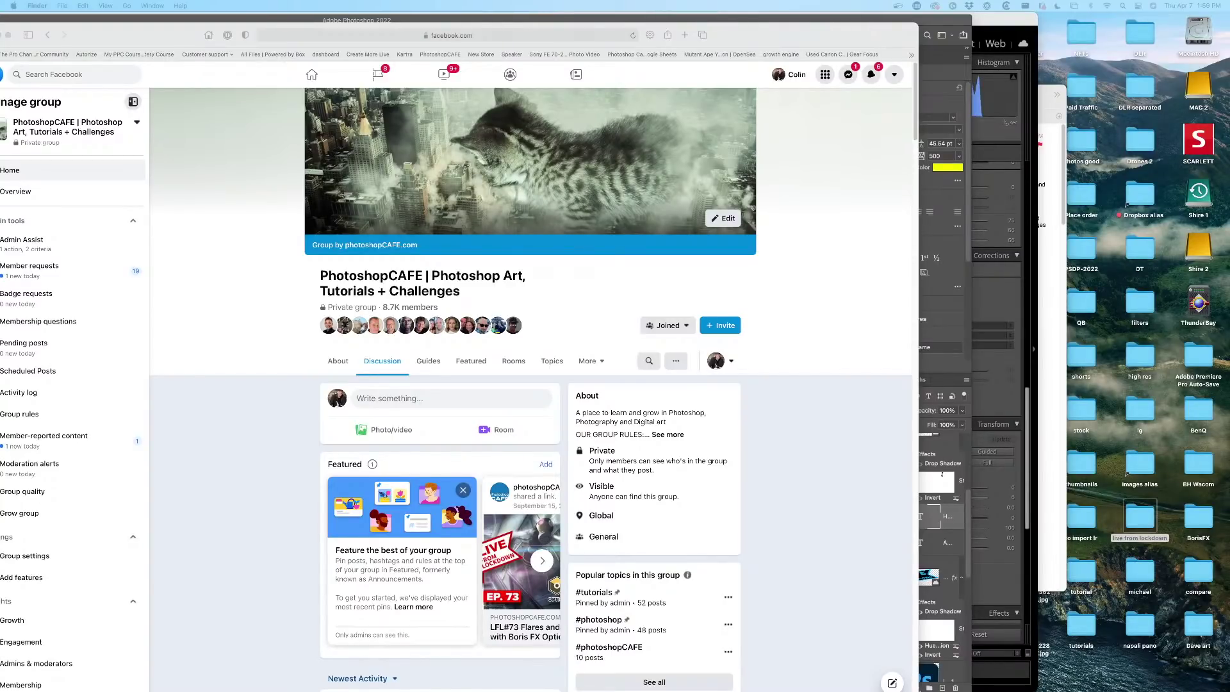
left_click_drag(1229, 410, 489, 80)
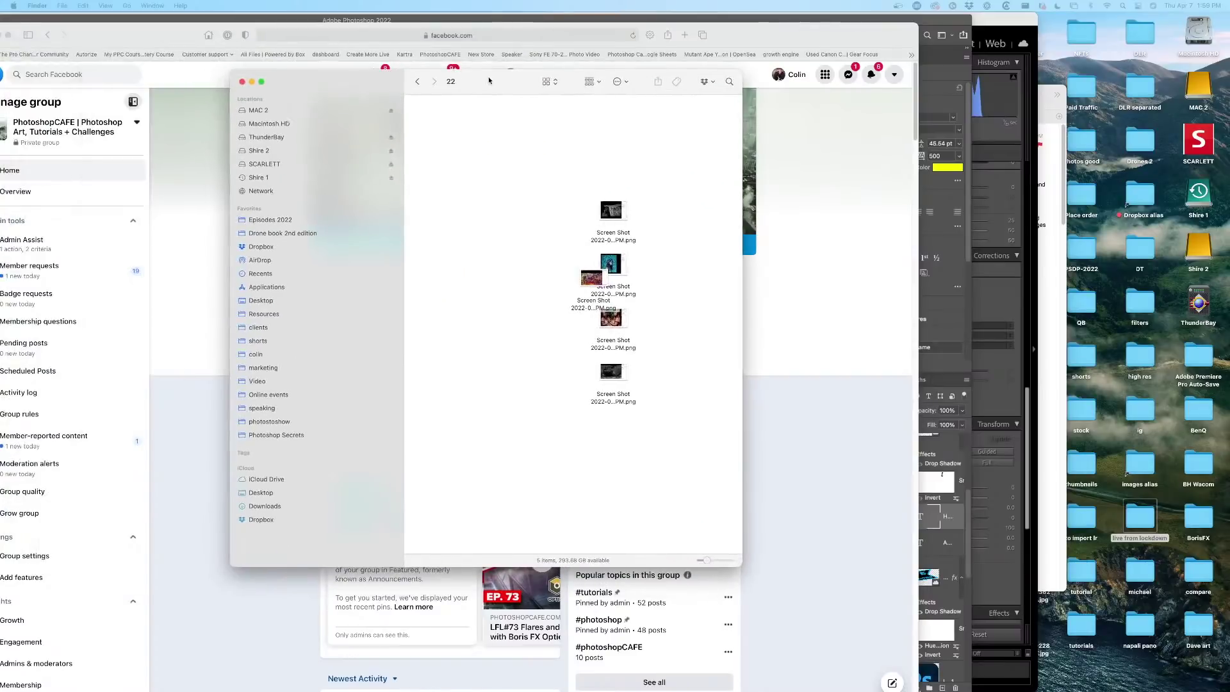
key("super+a")
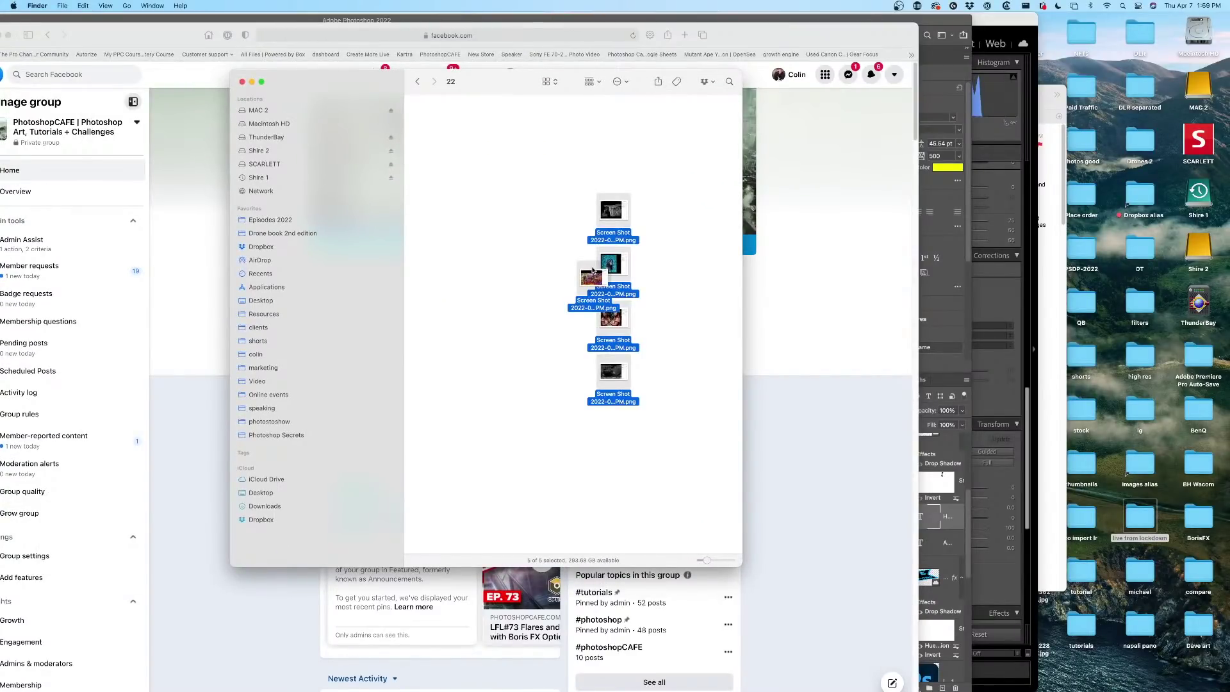
key("space")
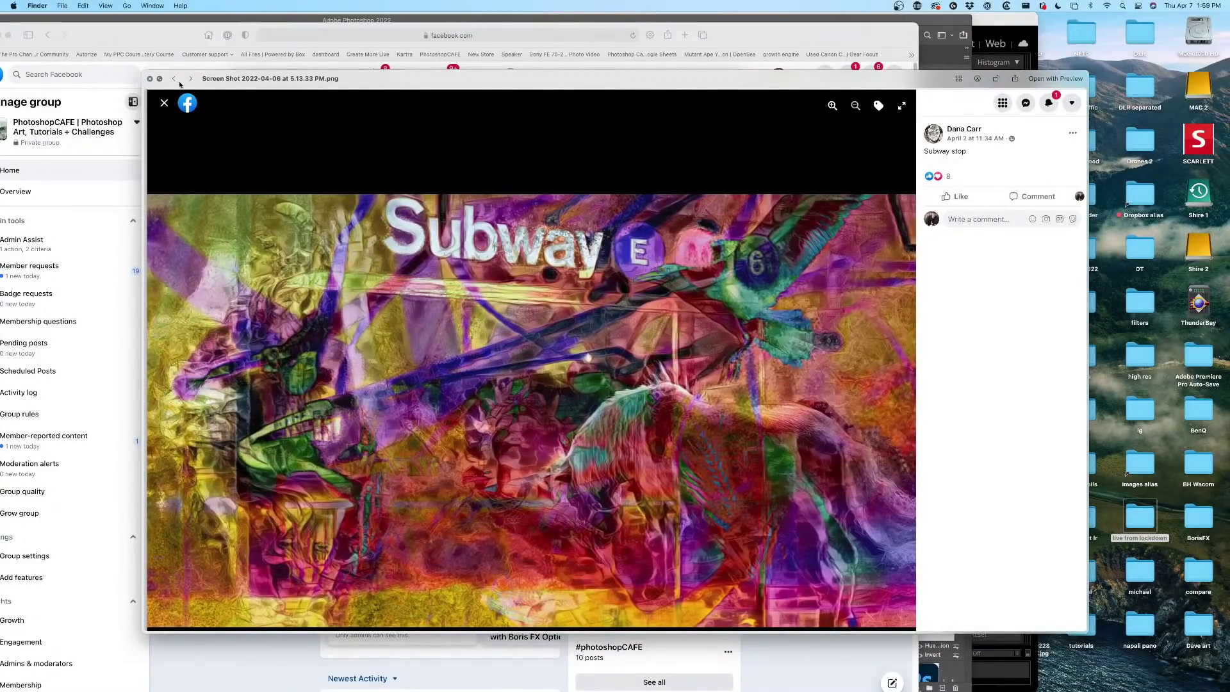
left_click(160, 79)
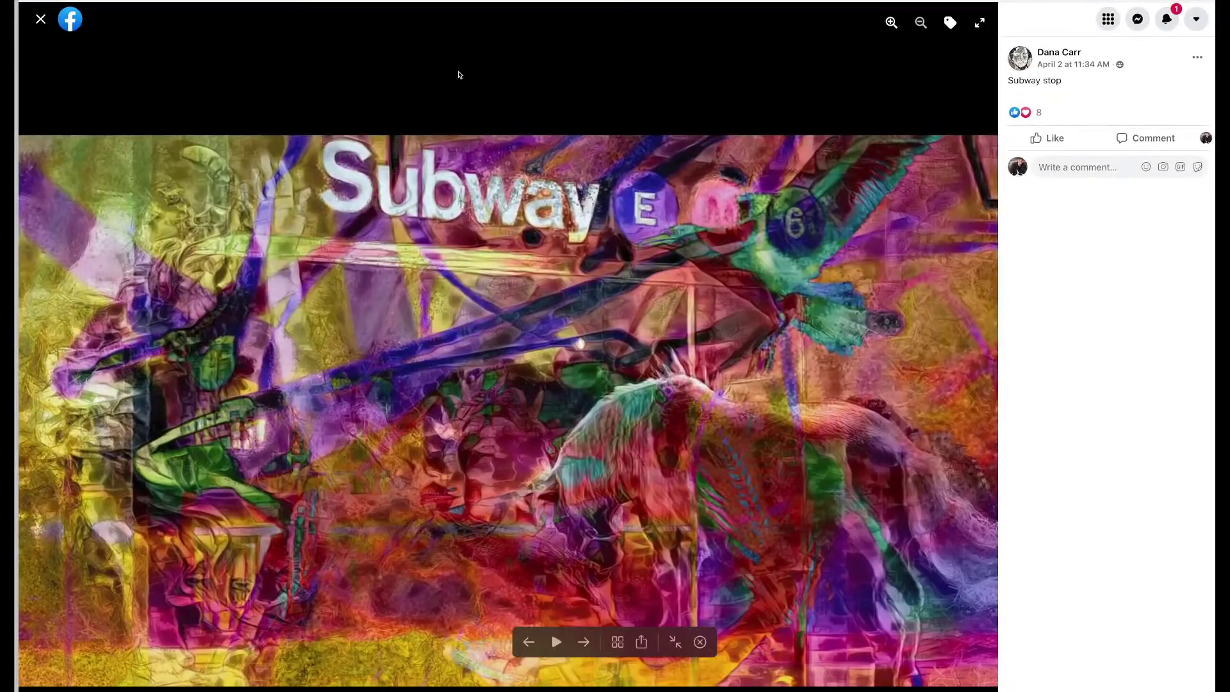